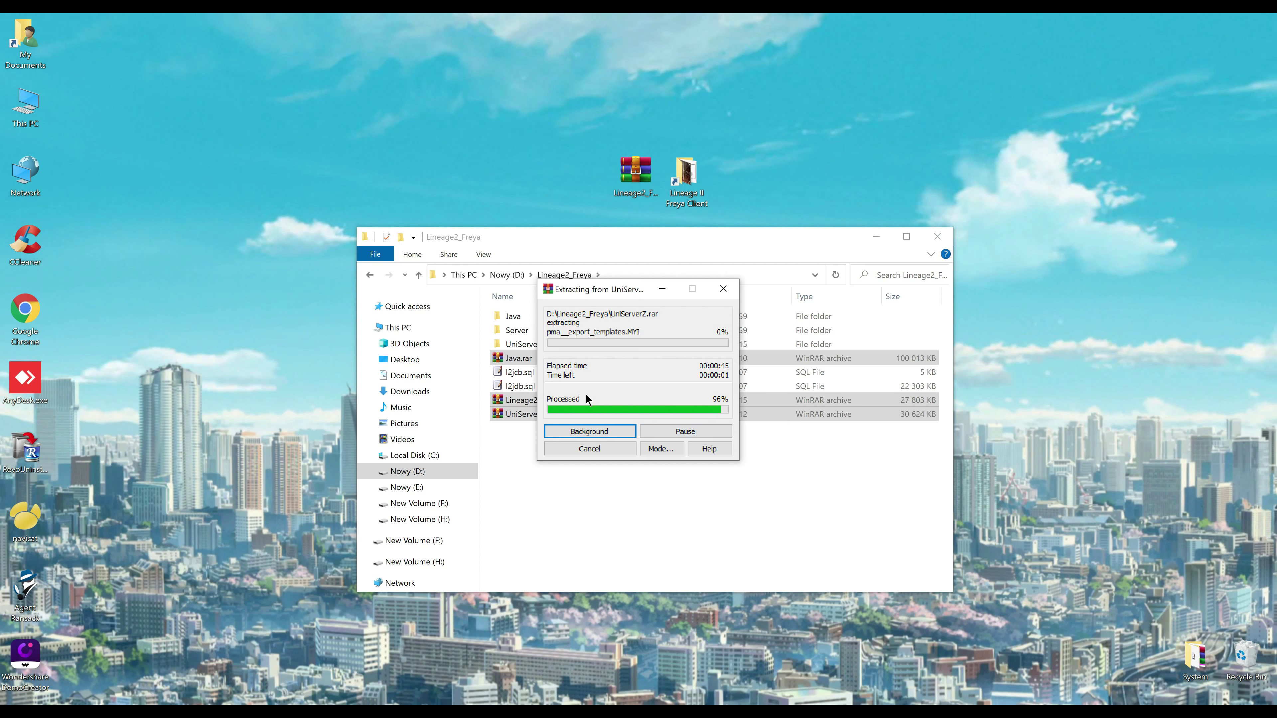
# Delete the leftover .rar archives and .sql files
pyautogui.keyDown('ctrl'); pyautogui.click(500, 375); pyautogui.keyUp('ctrl')
pyautogui.keyDown('ctrl'); pyautogui.click(496, 386); pyautogui.keyUp('ctrl')
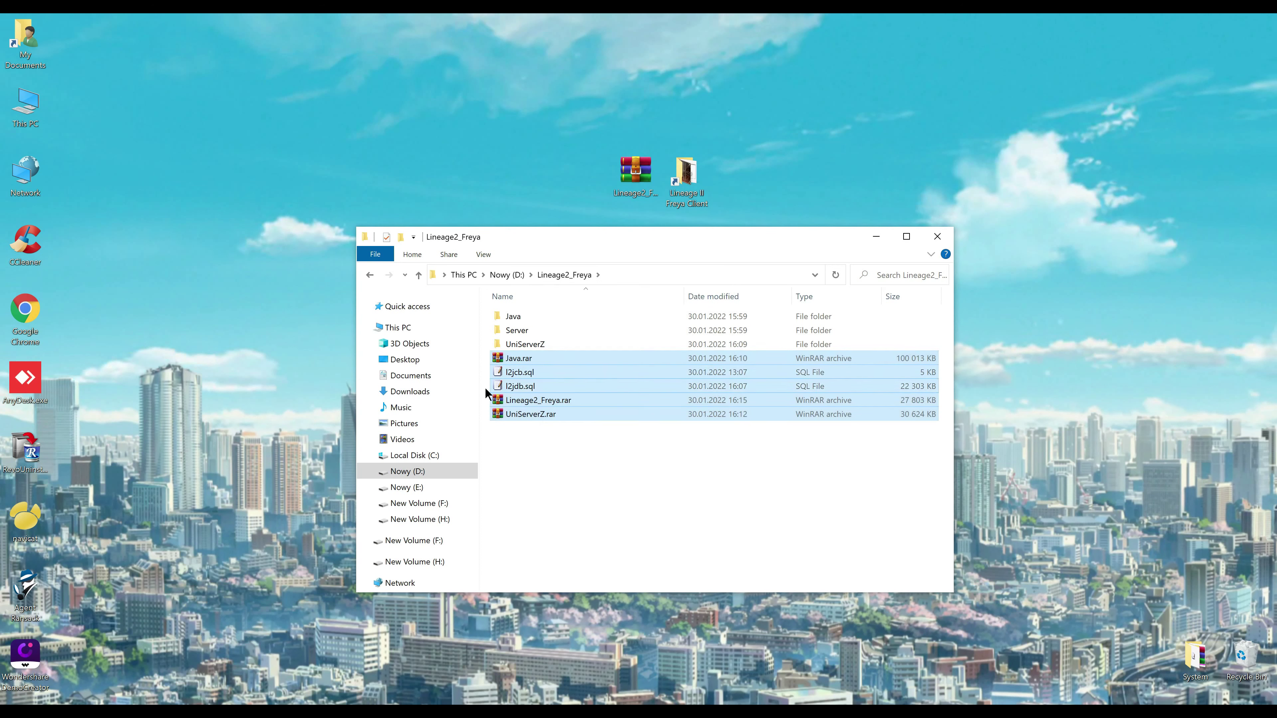
pyautogui.press('Delete')
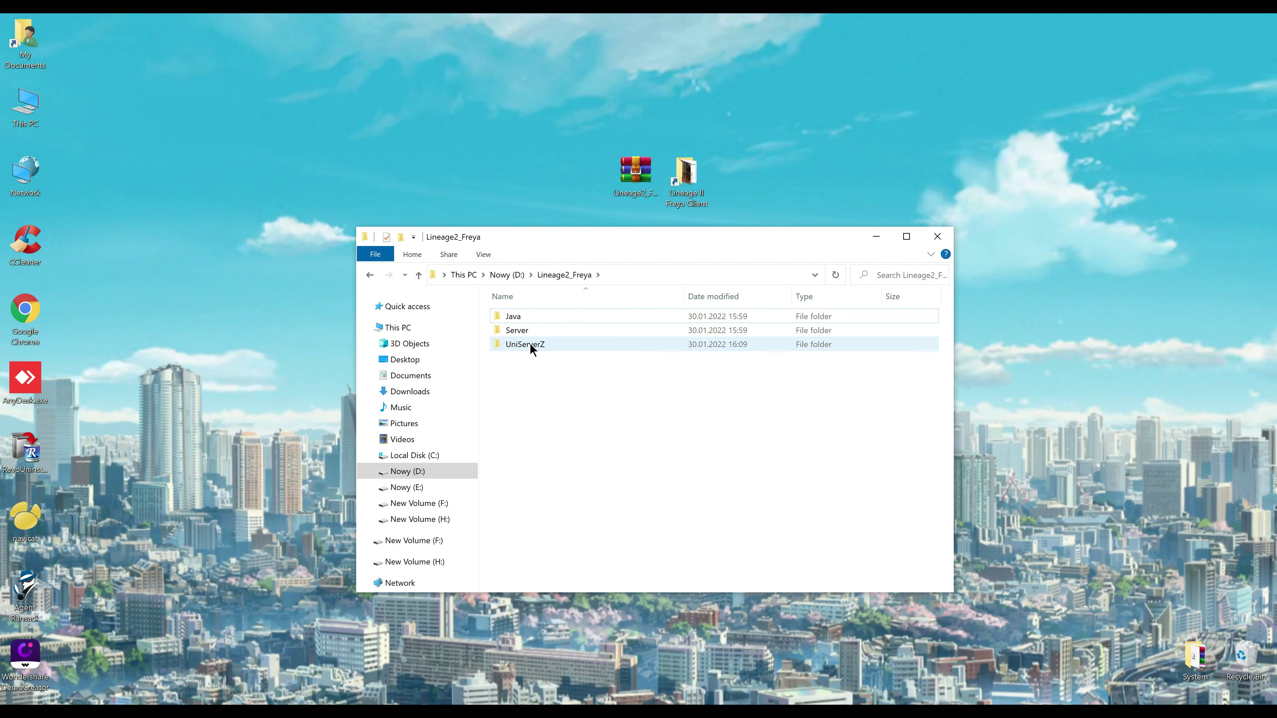
# Create a UniController.exe shortcut, move it into Lineage2_Freya, and rename it UniController
pyautogui.doubleClick(528, 344)
pyautogui.click(527, 455)
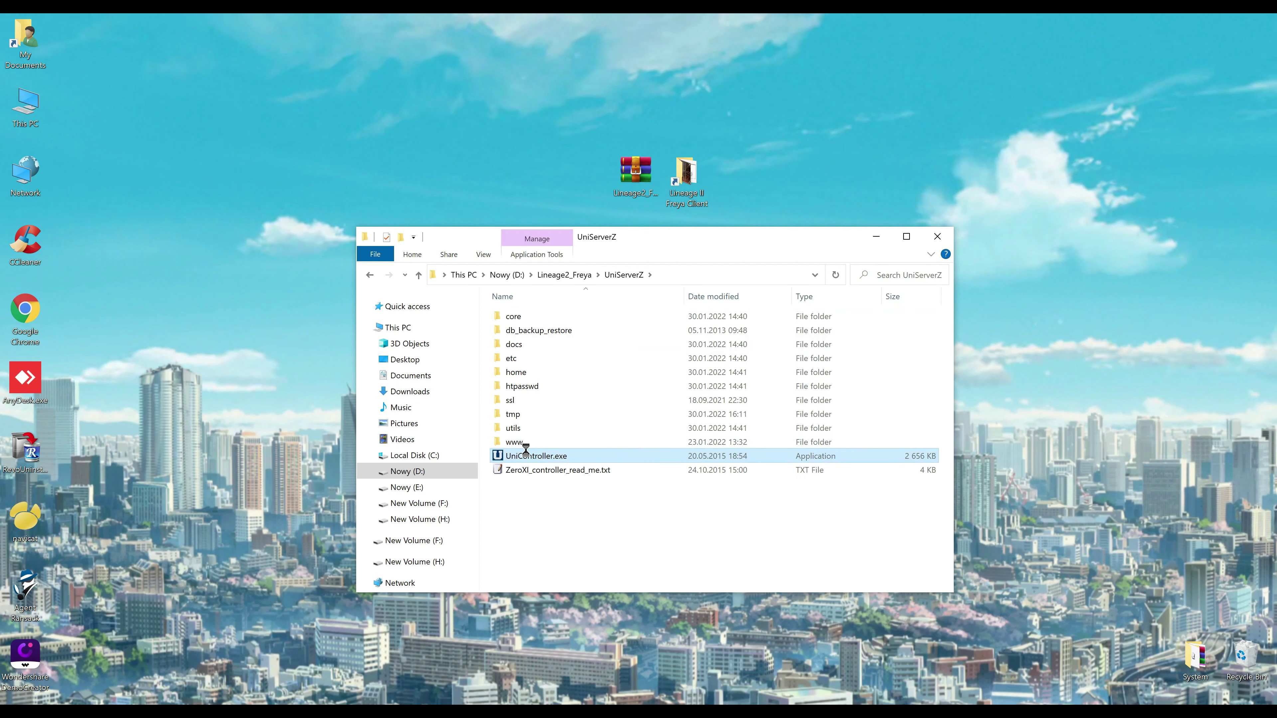
pyautogui.rightClick(526, 450)
pyautogui.click(500, 396)
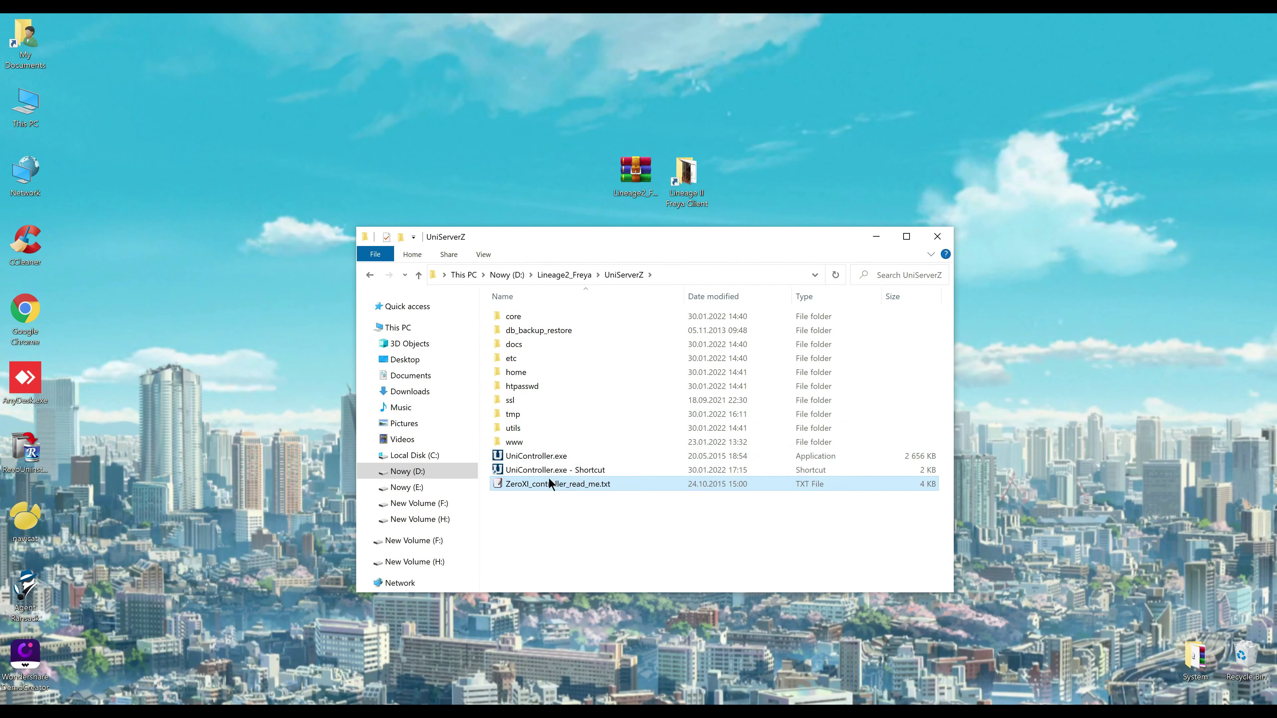
pyautogui.moveTo(557, 470); pyautogui.dragTo(569, 275)
pyautogui.click(569, 275)
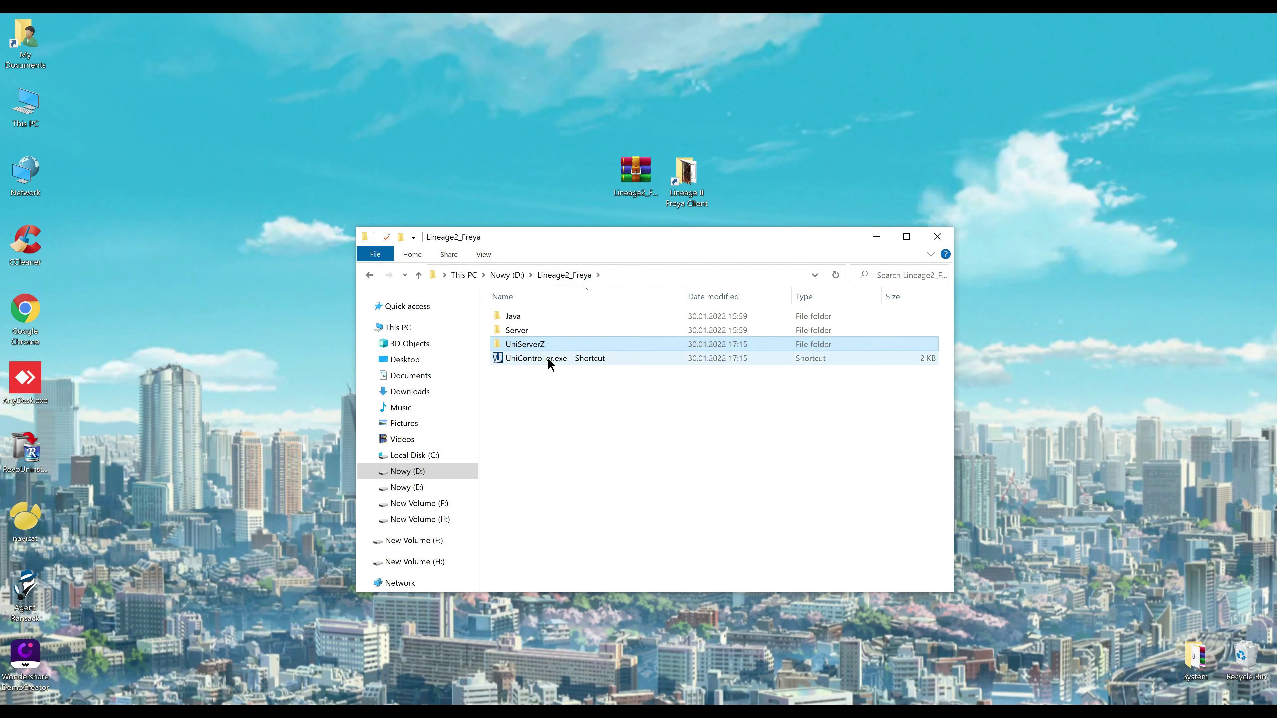
pyautogui.click(576, 363)
pyautogui.click(568, 361)
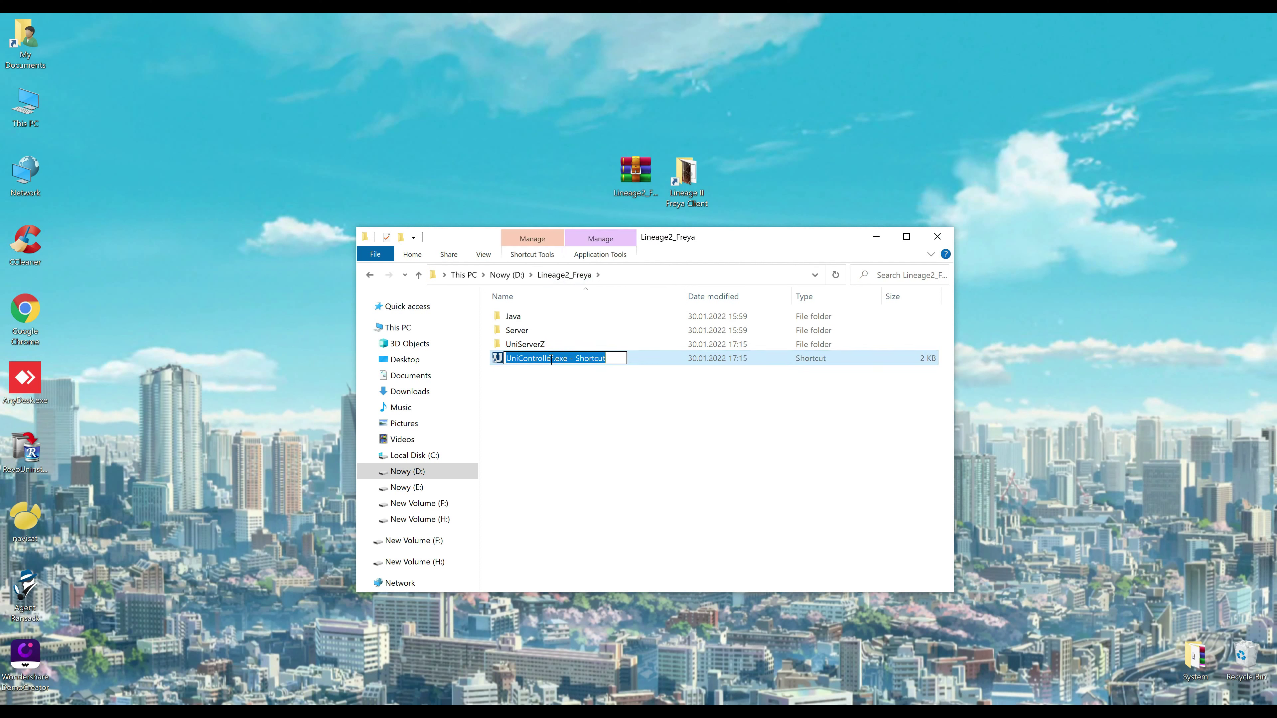
pyautogui.moveTo(551, 360); pyautogui.dragTo(626, 361)
pyautogui.write('r')
pyautogui.press('Return')
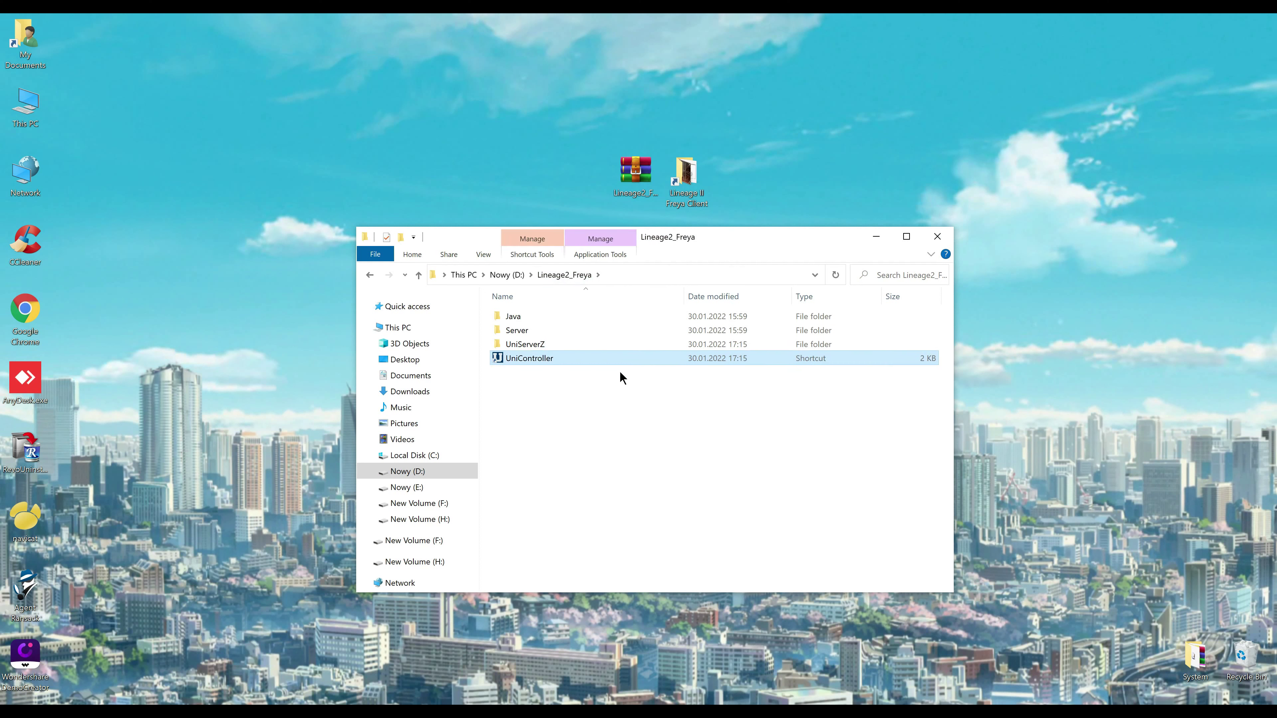
# Launch UniController and enter a new MySQL root password
pyautogui.doubleClick(533, 359)
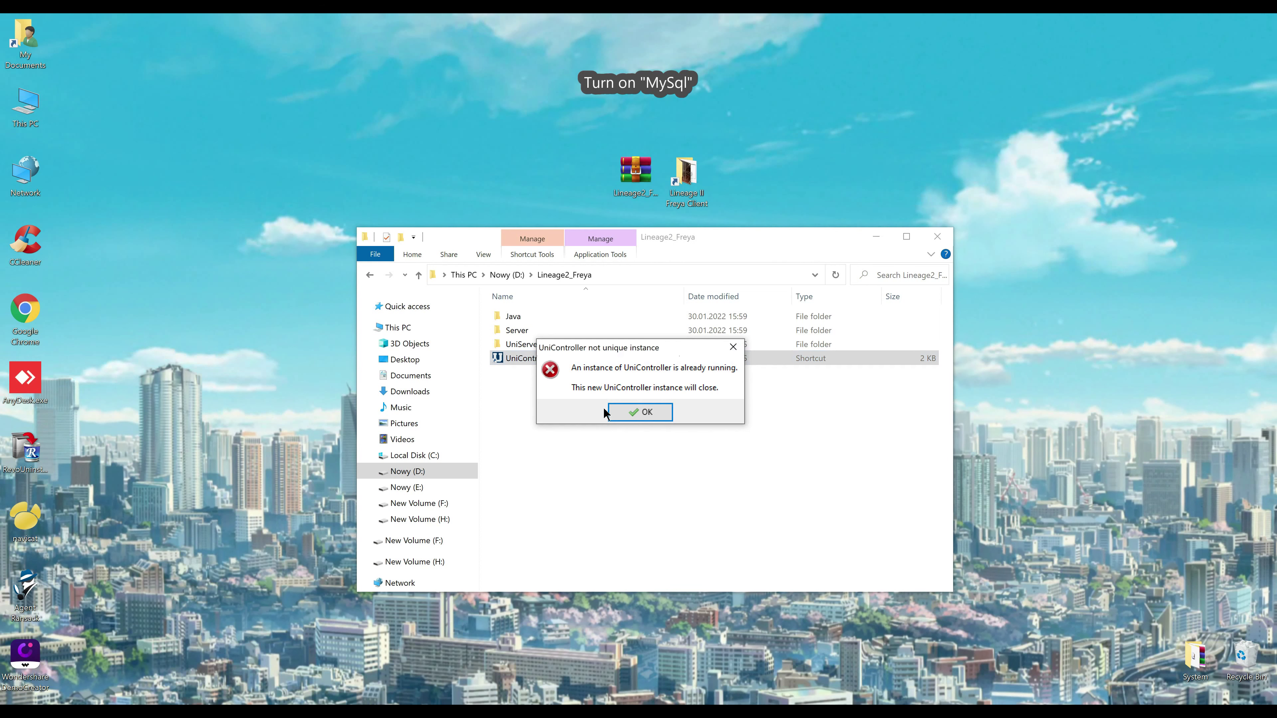
pyautogui.click(624, 412)
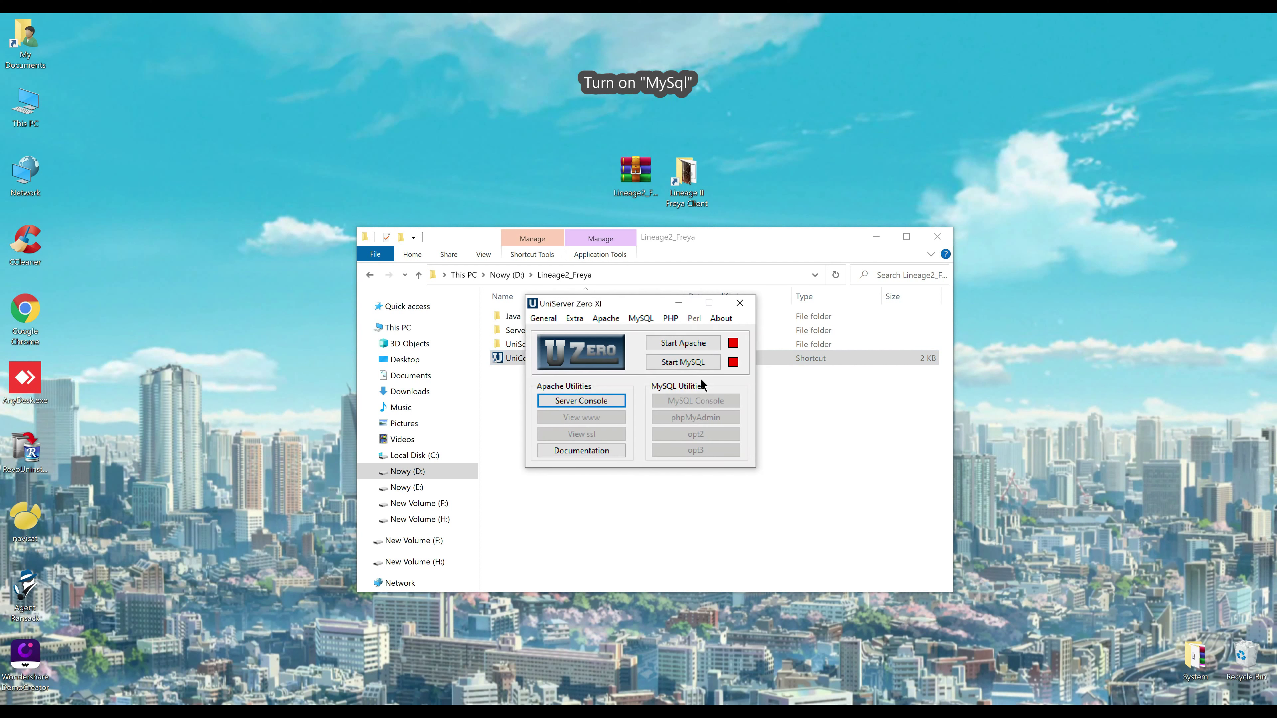
pyautogui.click(640, 319)
pyautogui.click(669, 348)
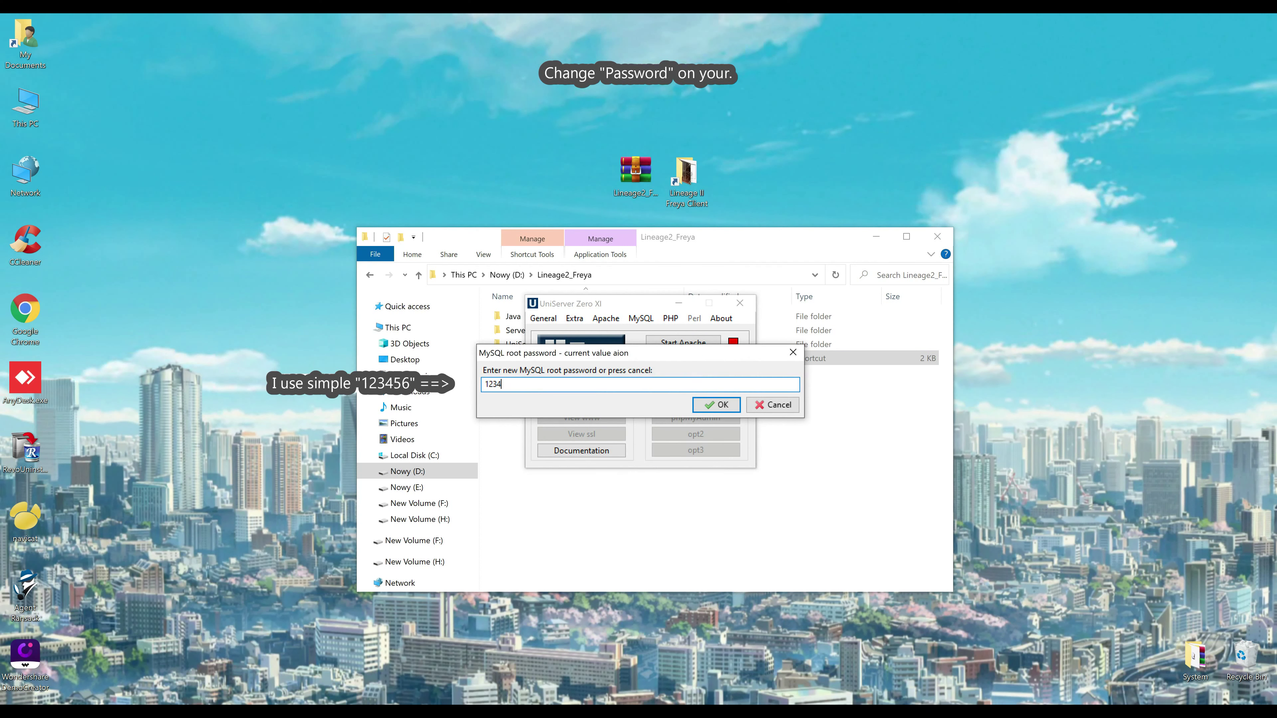
pyautogui.hotkey('ctrl', 'a')
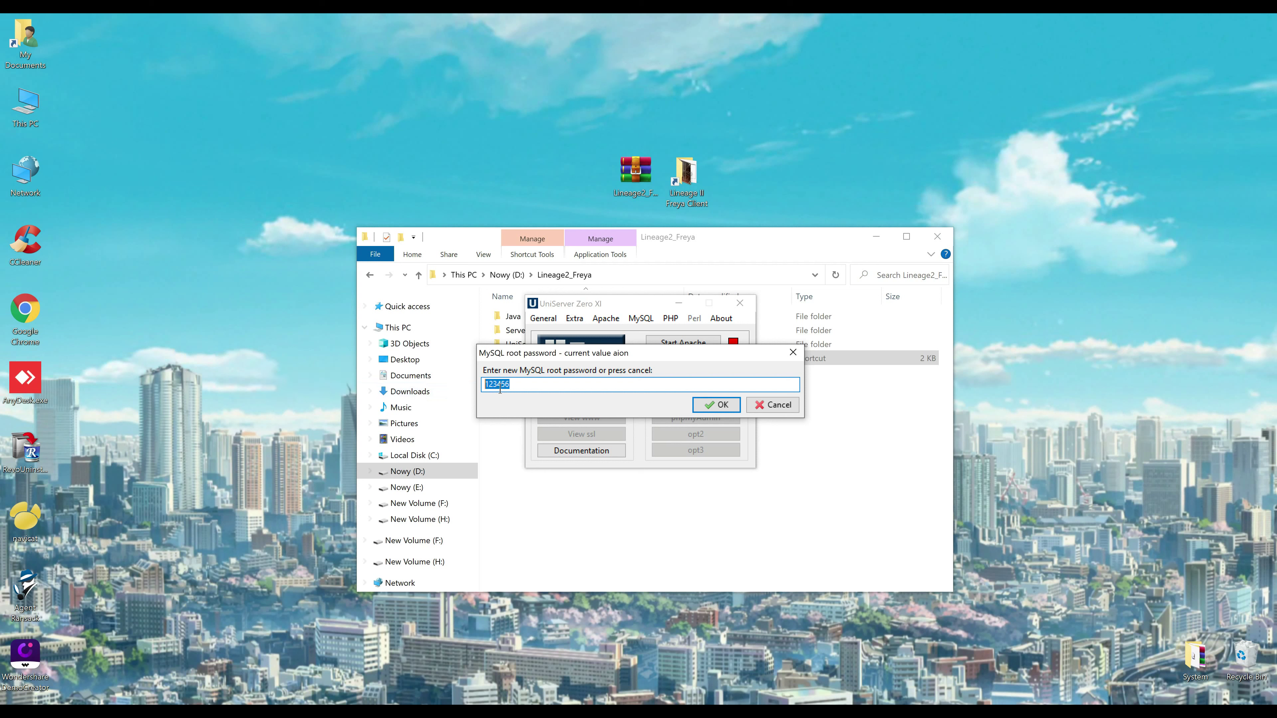
pyautogui.click(712, 409)
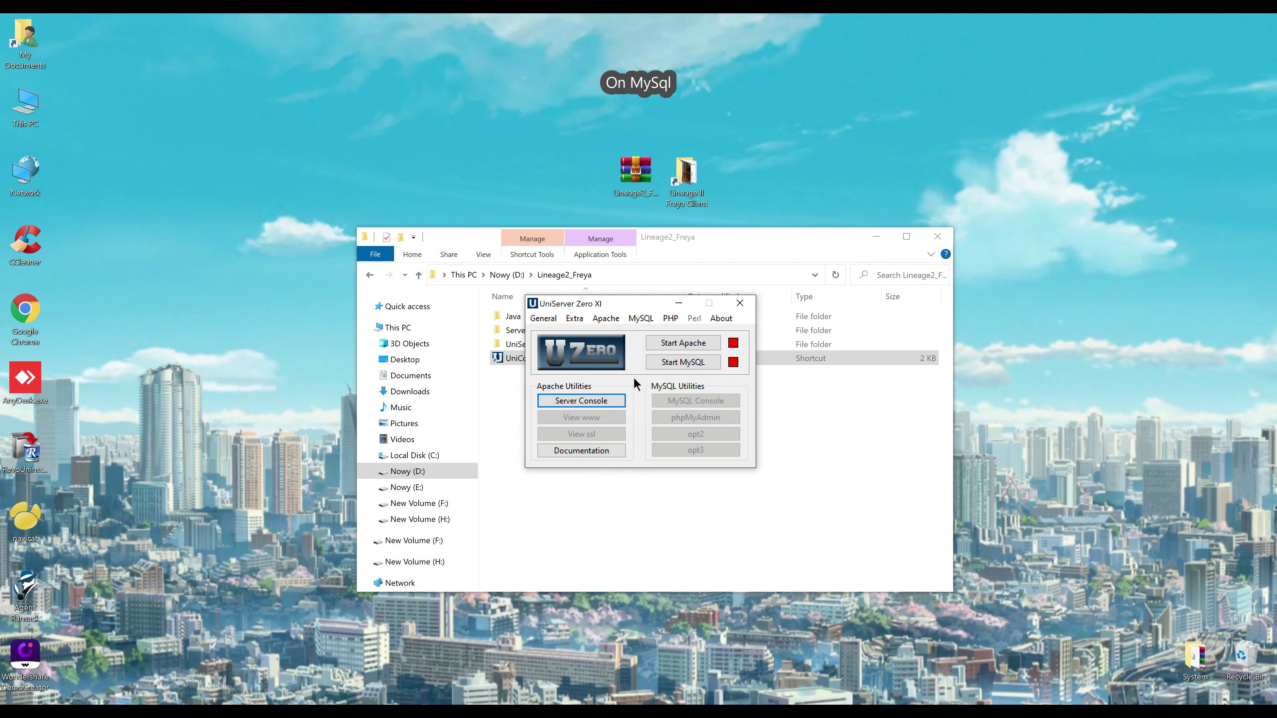
# Start the MySQL server and minimize the UniServer controller
pyautogui.click(652, 402)
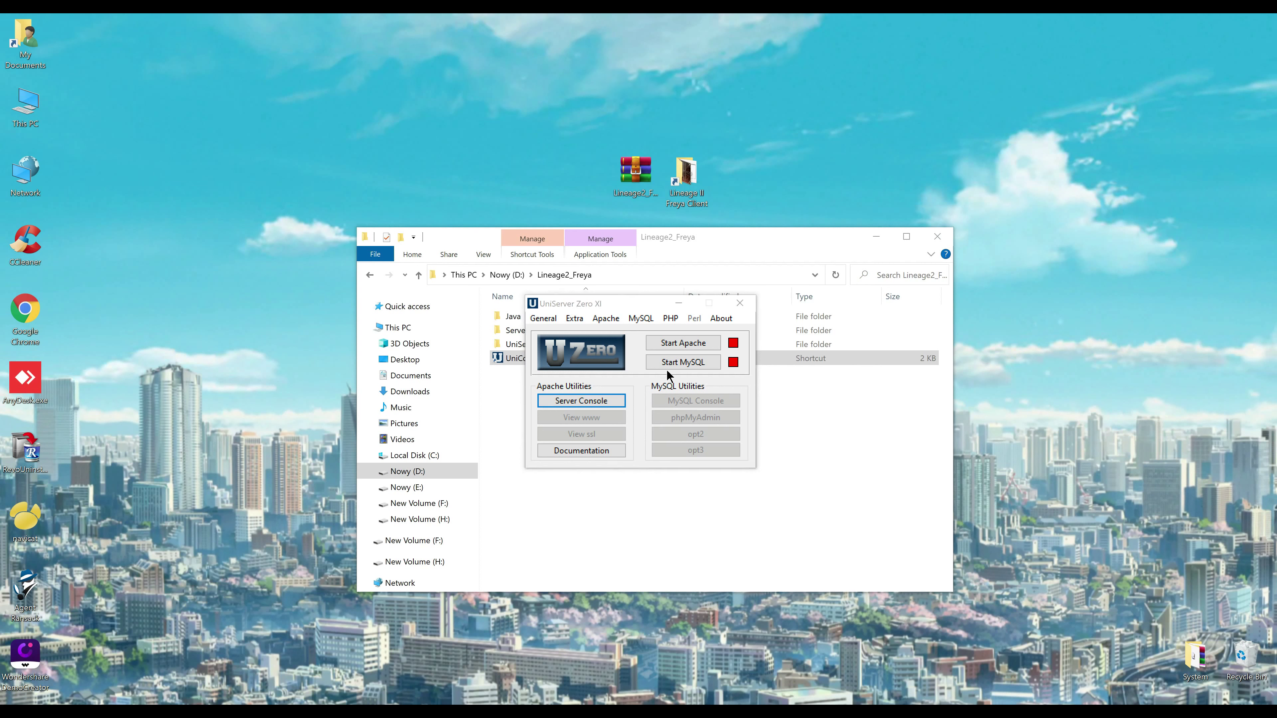
pyautogui.click(674, 361)
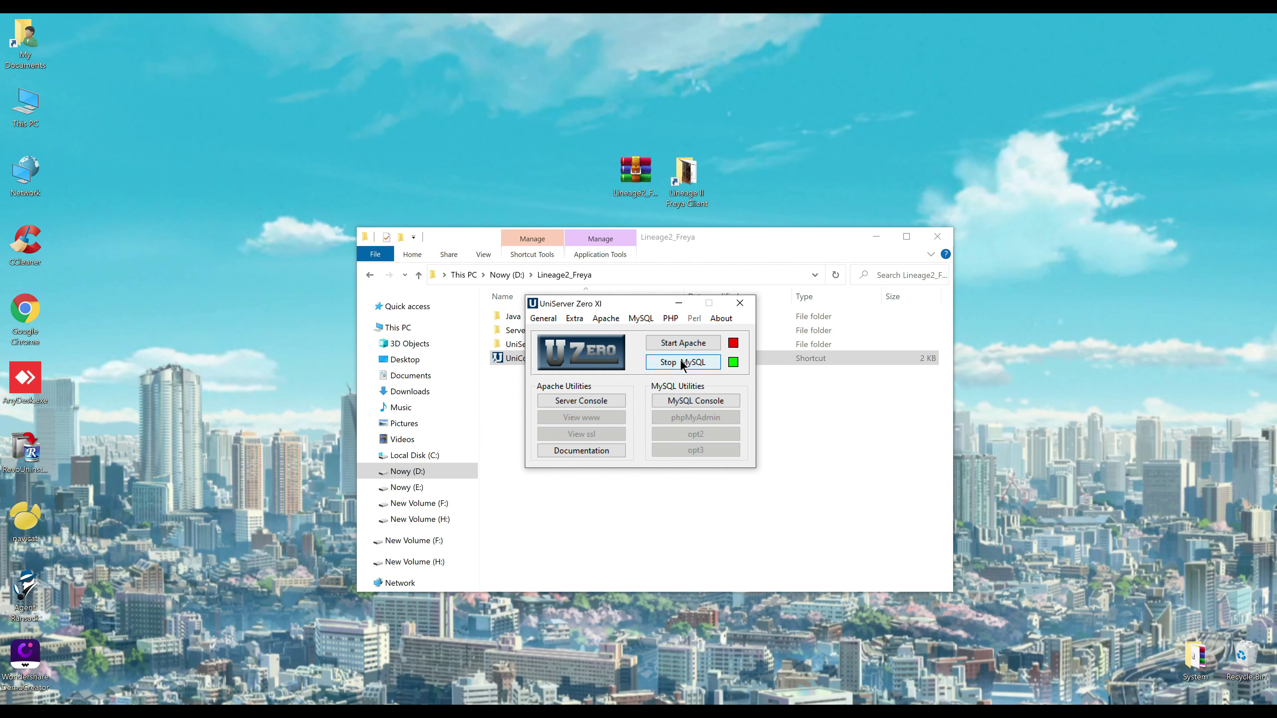
pyautogui.click(678, 303)
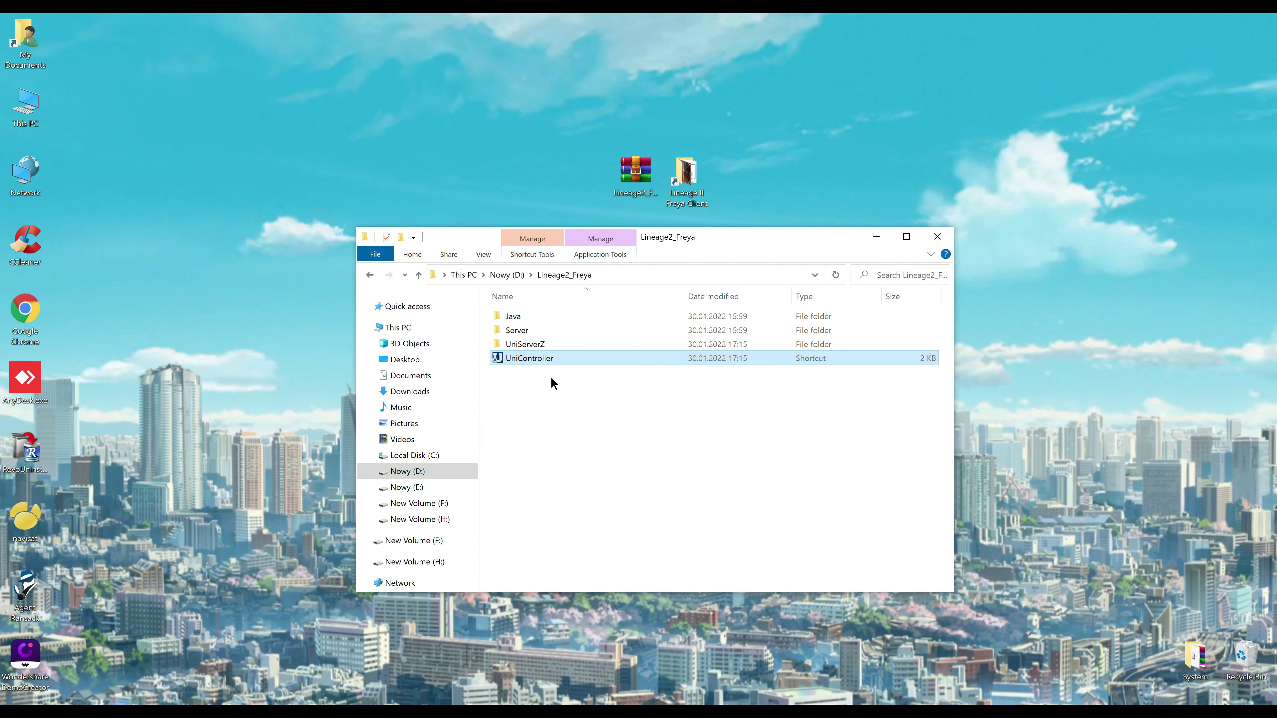
# Open Server\backup to show l2jcb.psc and l2jdb.psc, and move the Explorer window aside
pyautogui.click(518, 320)
pyautogui.click(515, 330)
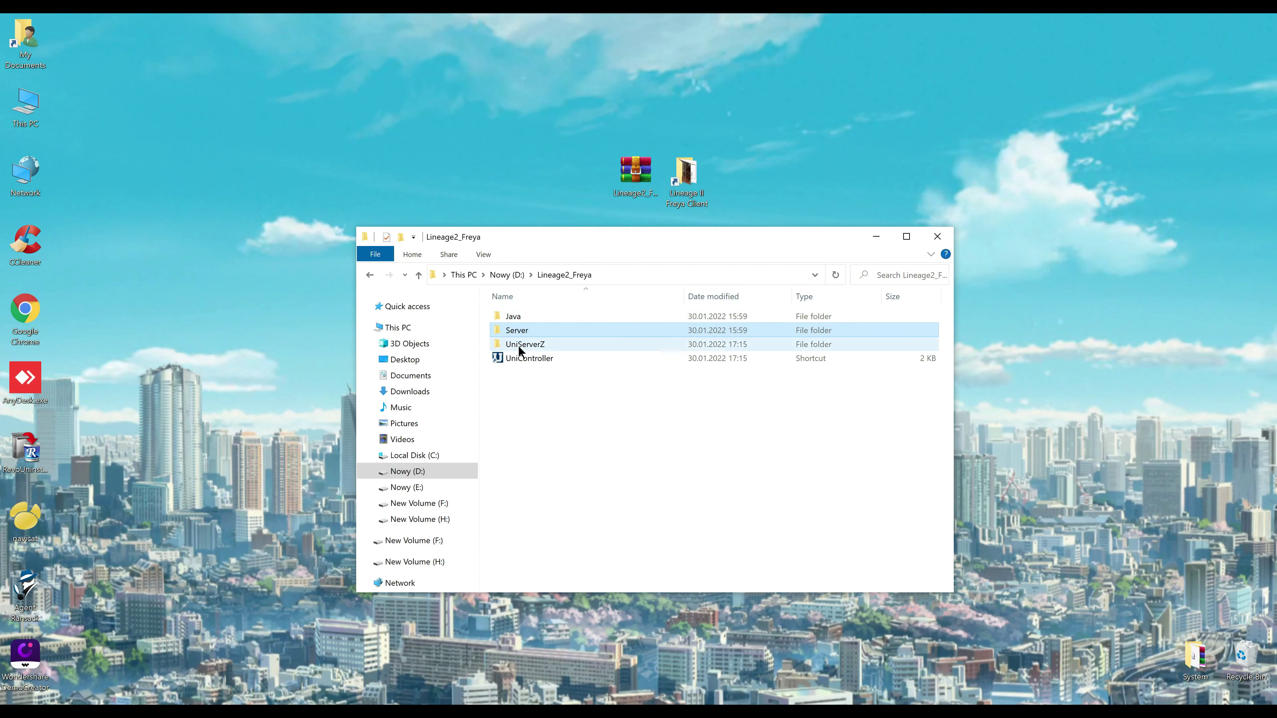
pyautogui.doubleClick(518, 332)
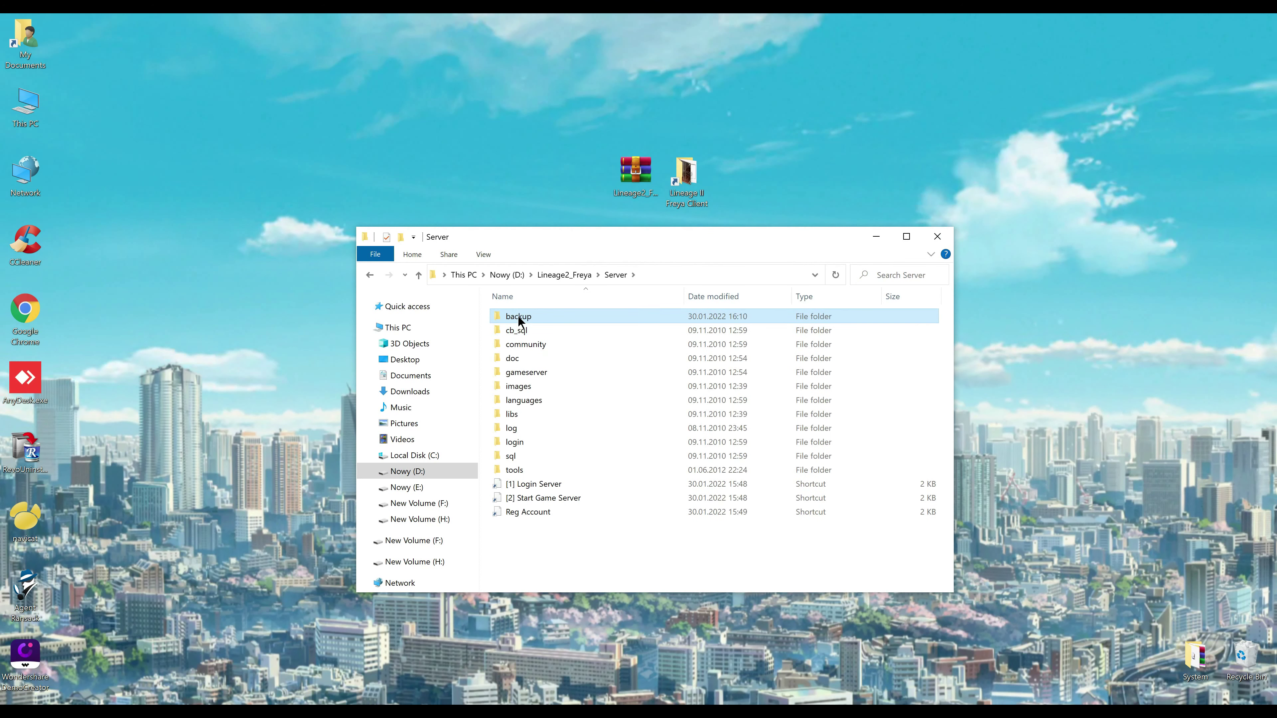
pyautogui.doubleClick(518, 315)
pyautogui.moveTo(602, 241); pyautogui.dragTo(686, 234)
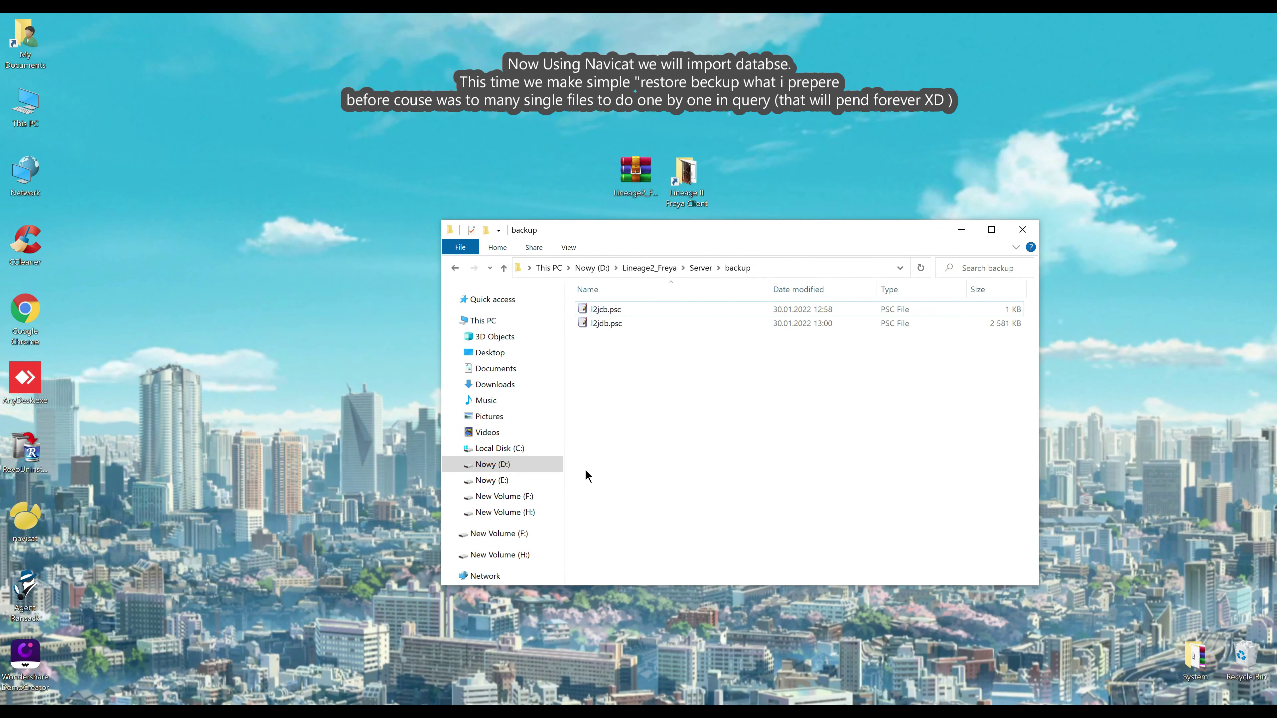
# Create and test the L2Server MySQL connection to localhost as root, then open it
pyautogui.click(168, 272)
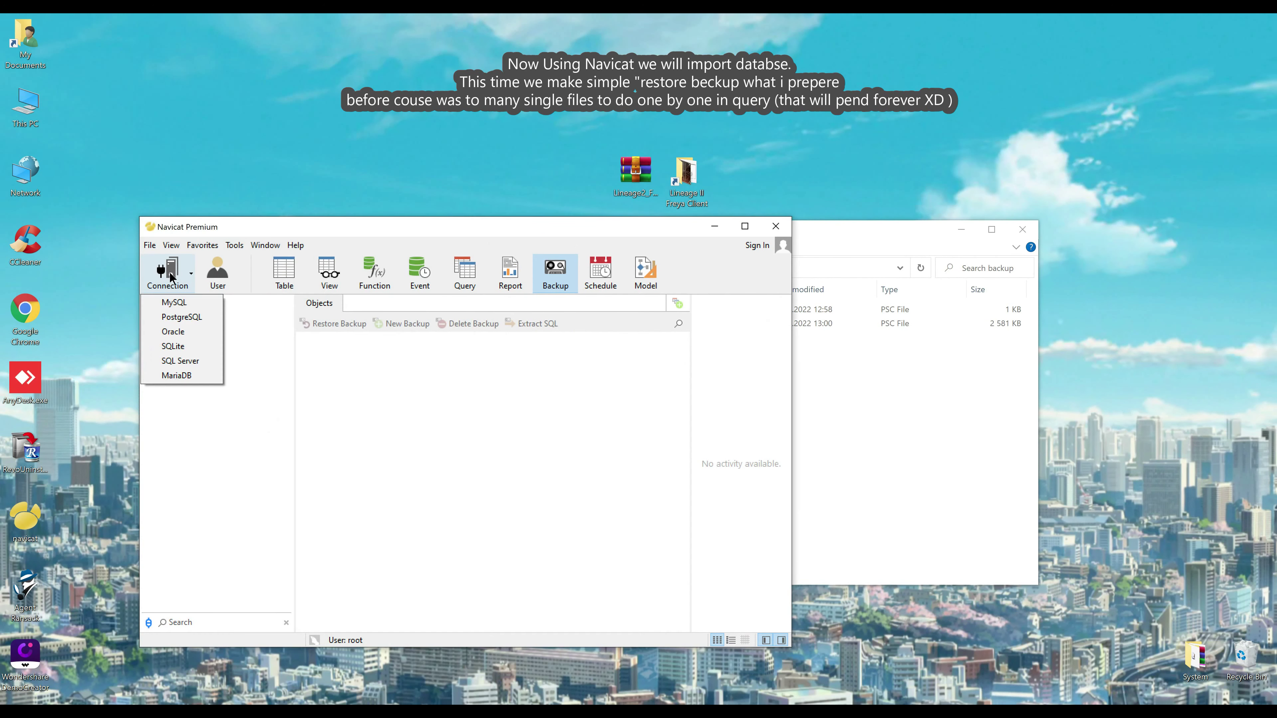
pyautogui.press('Escape')
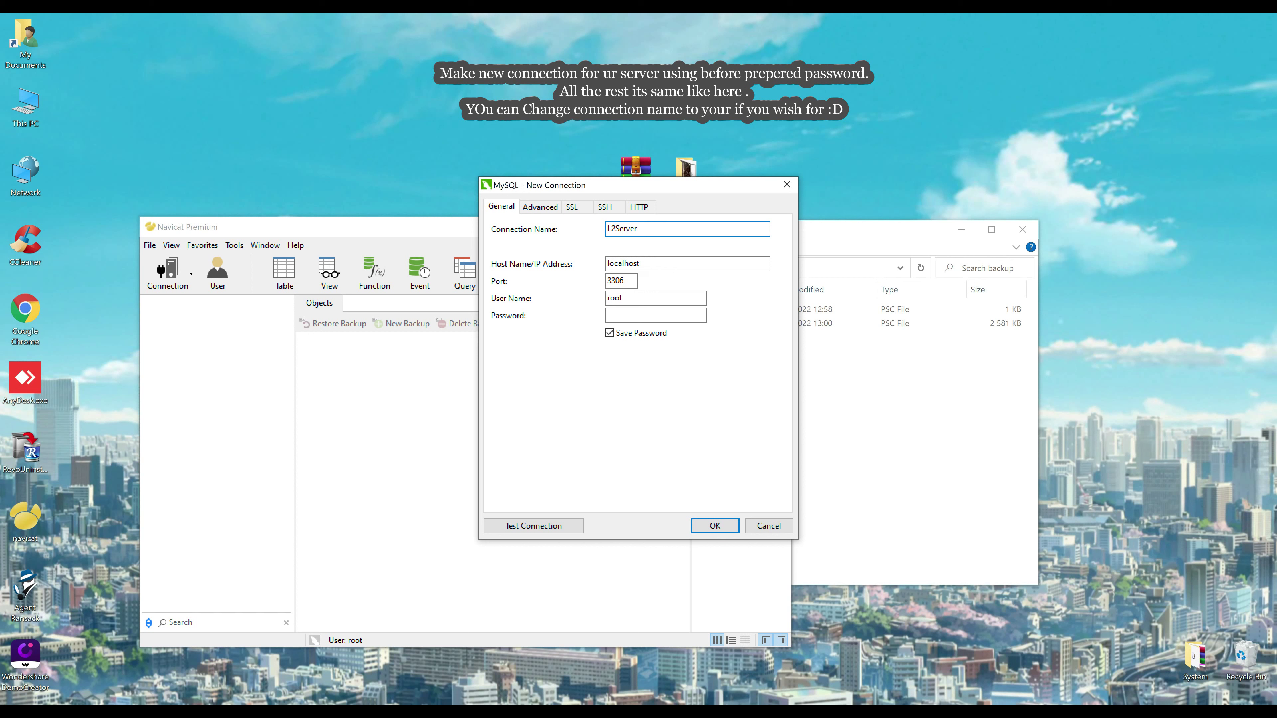
pyautogui.press('Tab')
pyautogui.press('Tab')
pyautogui.press('Tab')
pyautogui.press('Tab')
pyautogui.write('a')
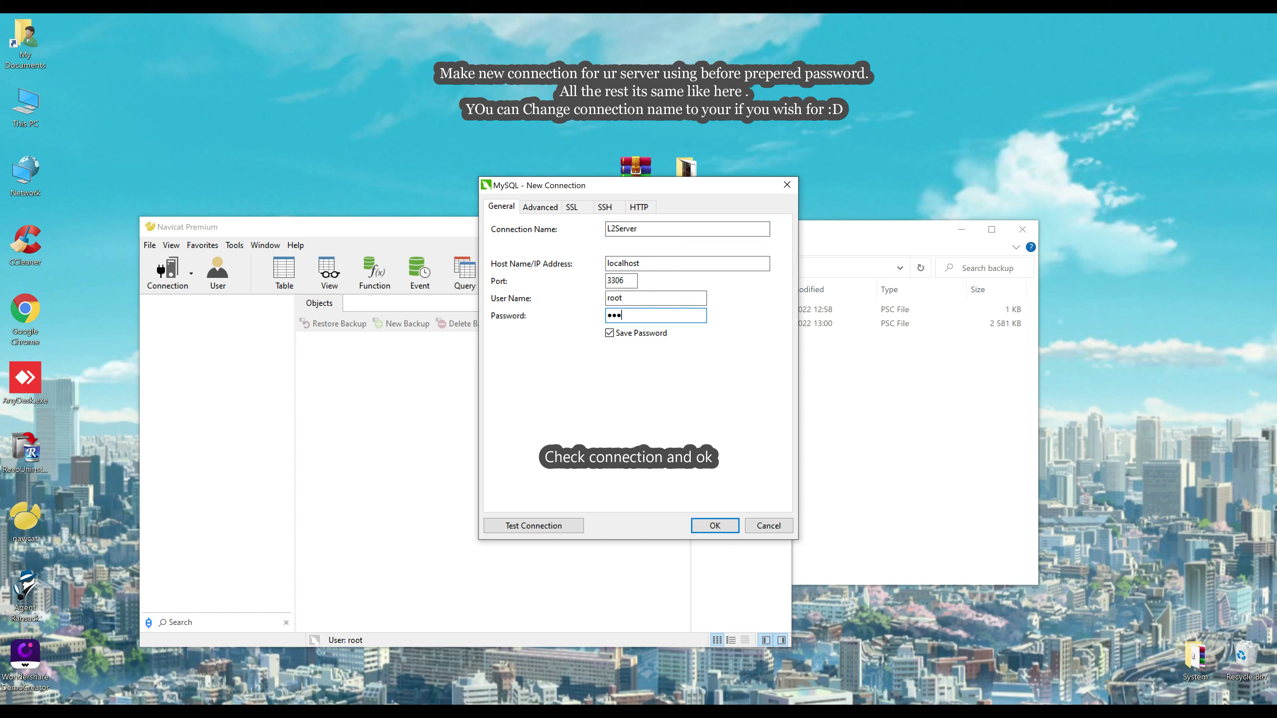
pyautogui.click(563, 525)
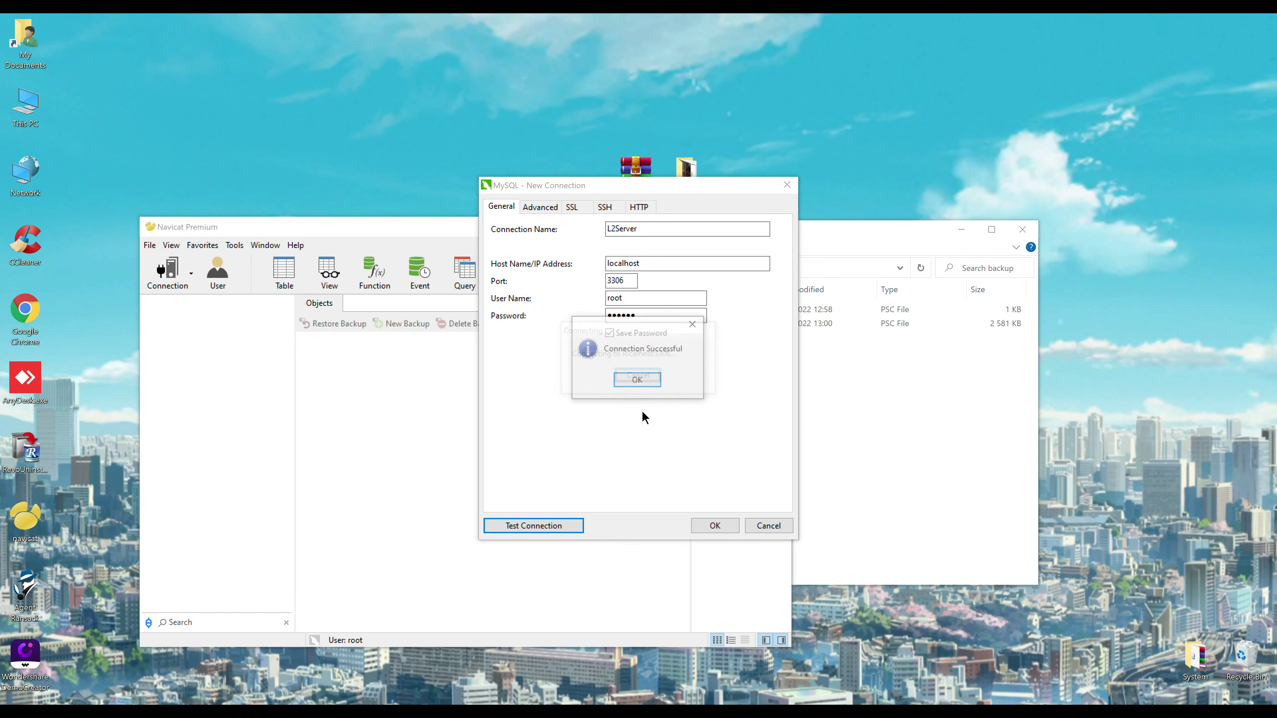
pyautogui.click(638, 378)
pyautogui.click(708, 524)
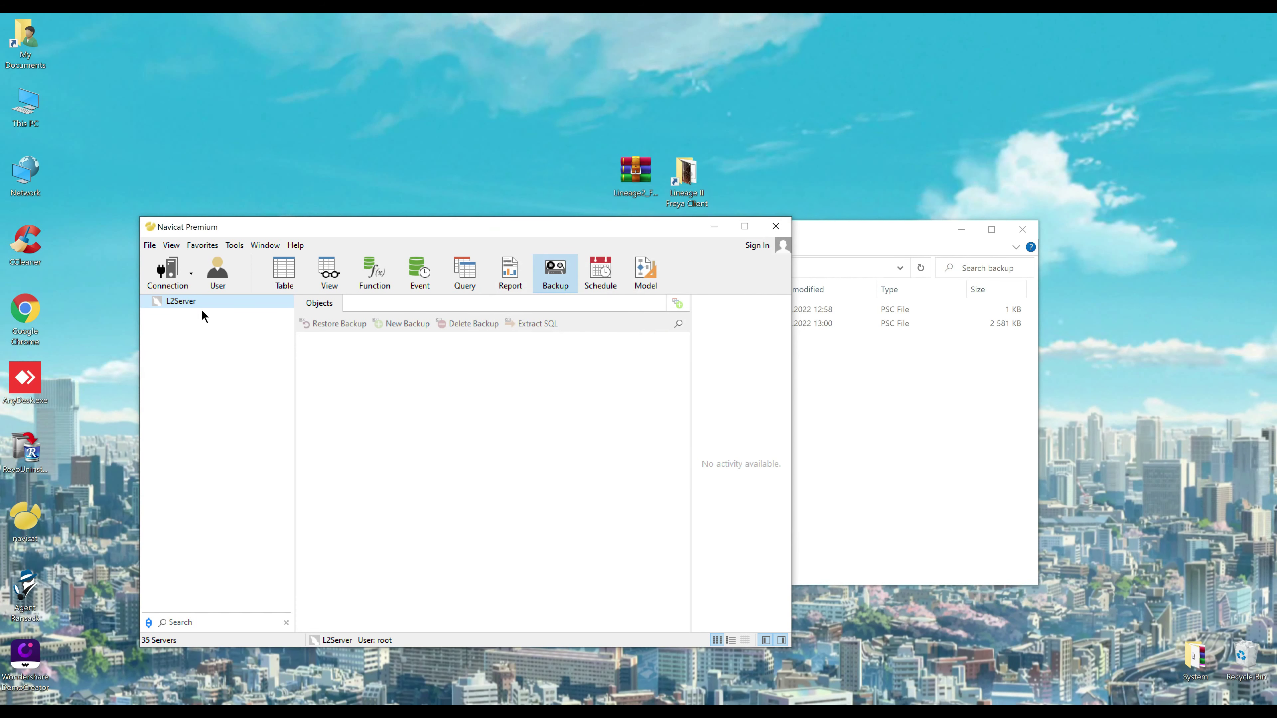
pyautogui.doubleClick(180, 302)
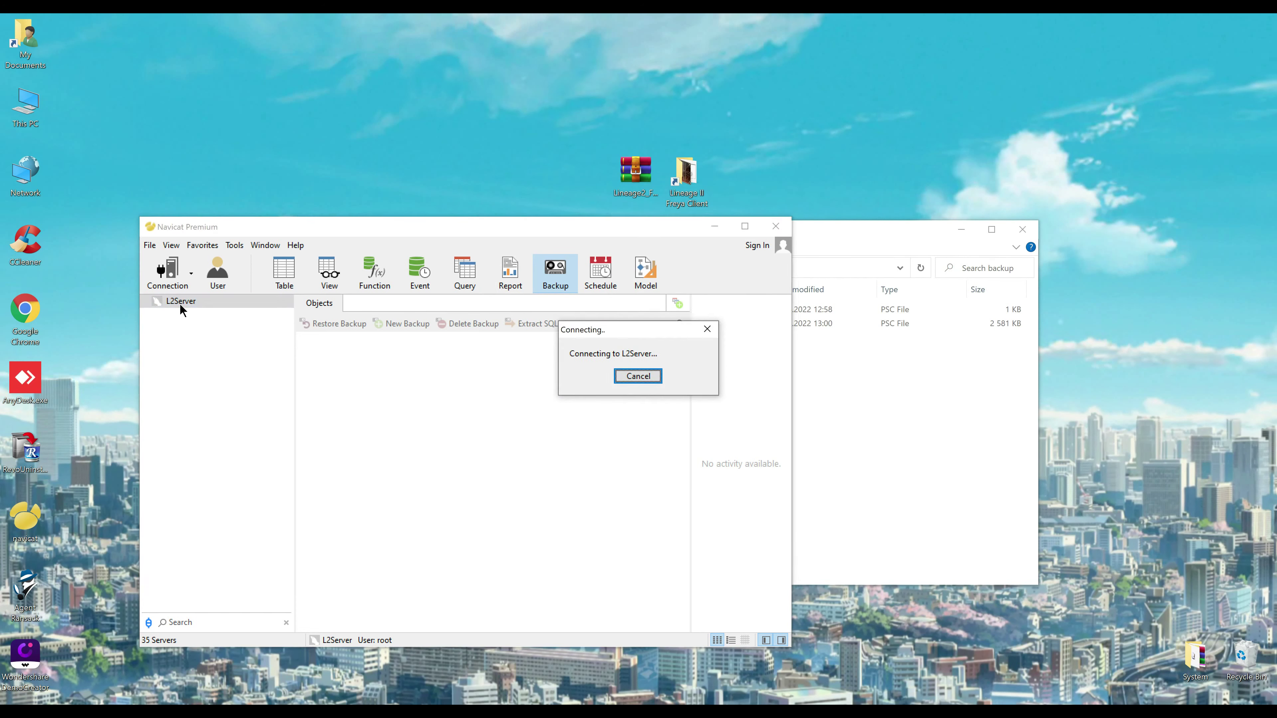
pyautogui.click(814, 309)
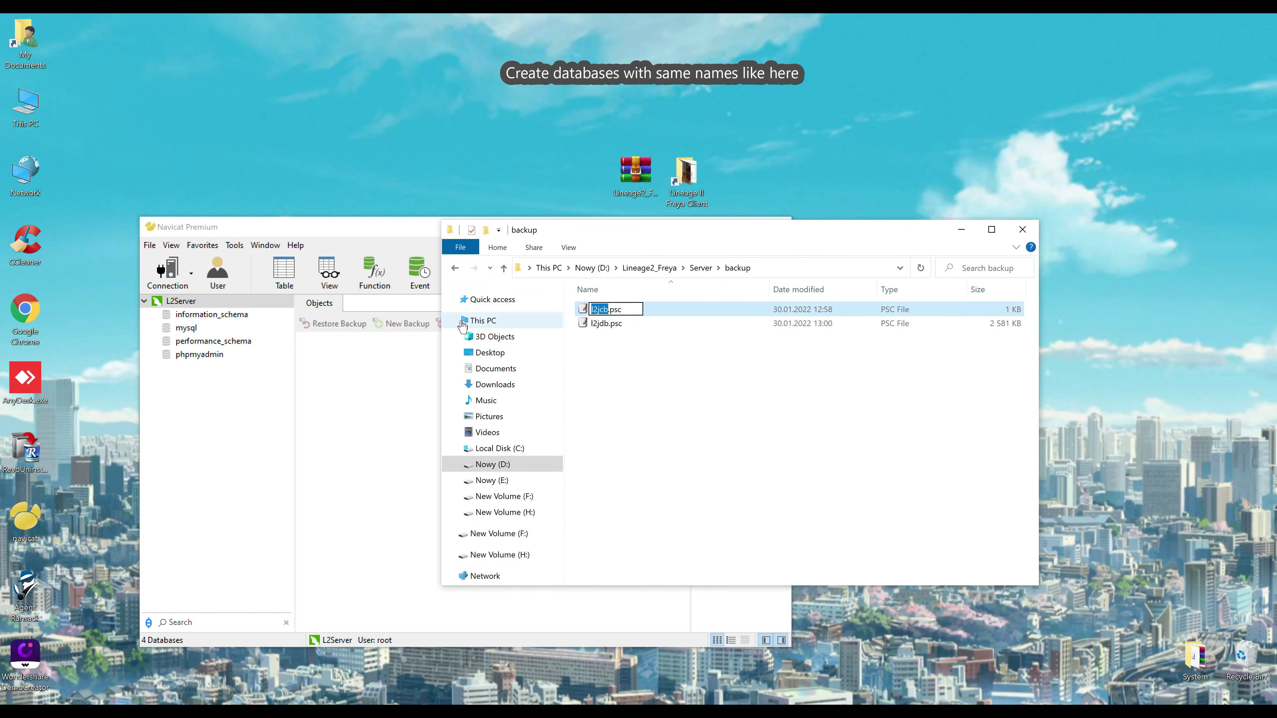
# Create a new l2jcb database on the L2Server connection
pyautogui.click(181, 306)
pyautogui.rightClick(181, 305)
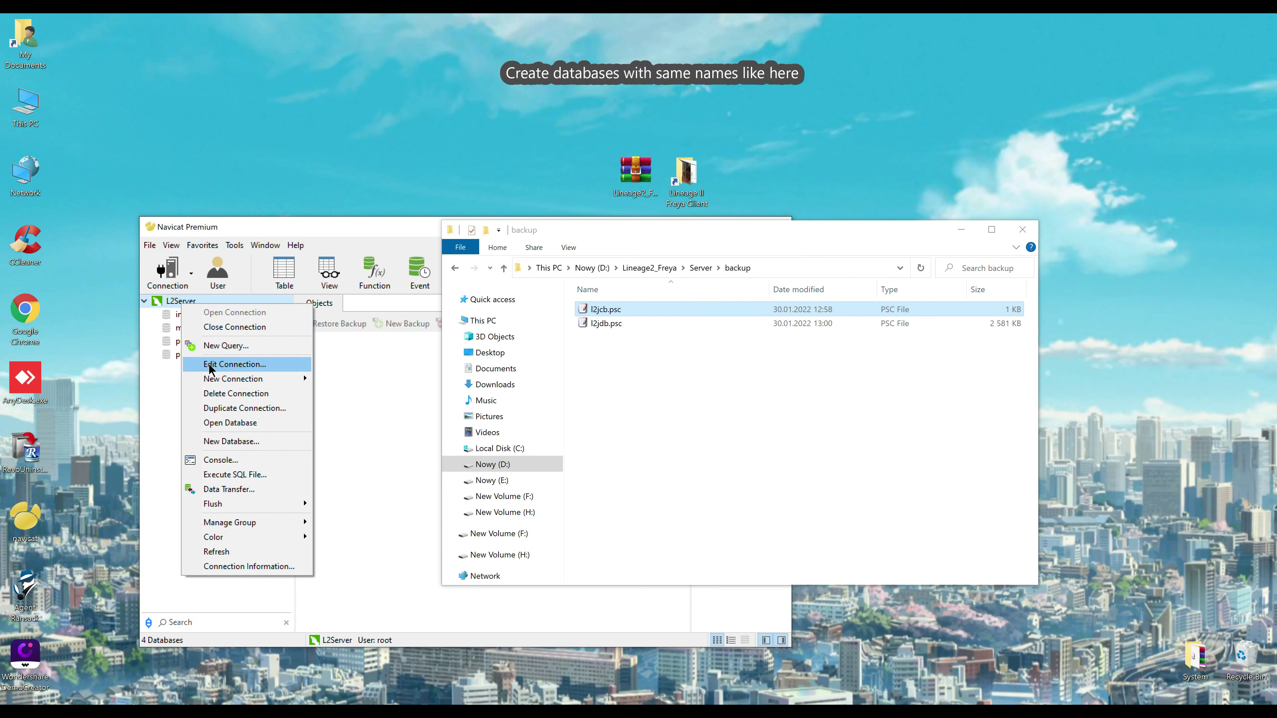
pyautogui.click(235, 441)
pyautogui.write('l2jcb')
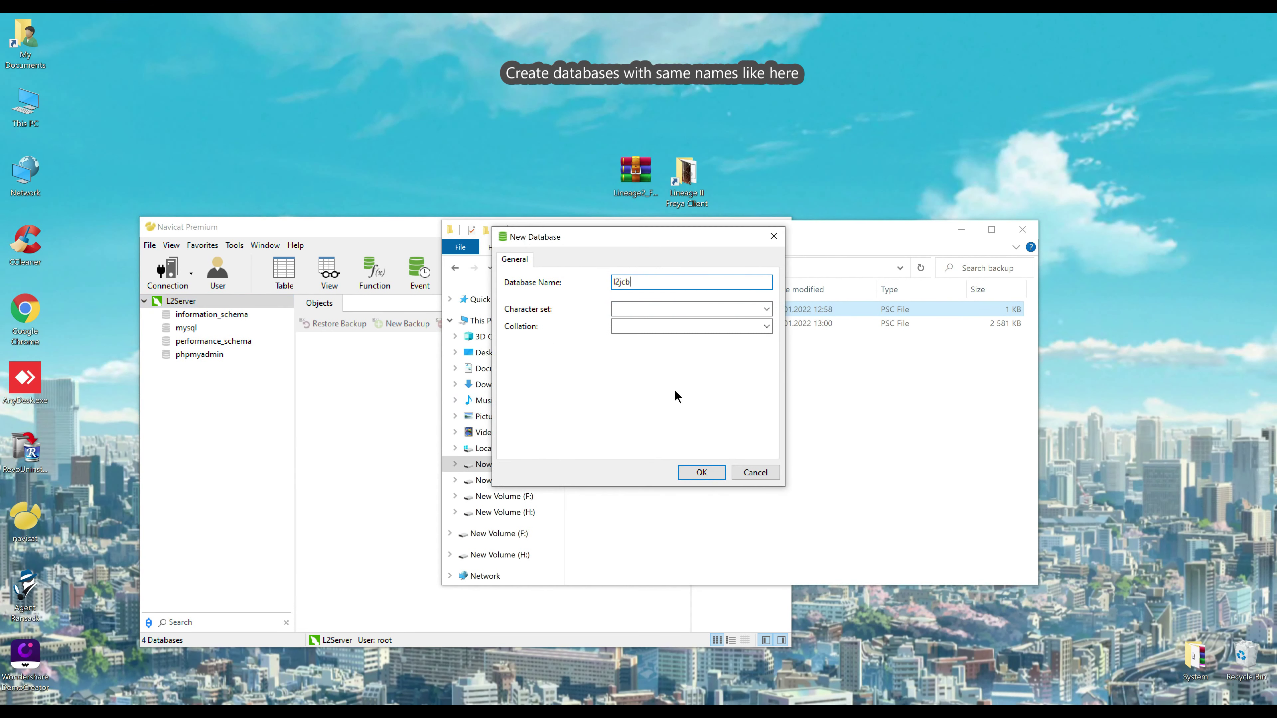
pyautogui.click(701, 472)
# Create the l2jdb database, taking its name from l2jdb.psc, and open l2jcb
pyautogui.click(828, 391)
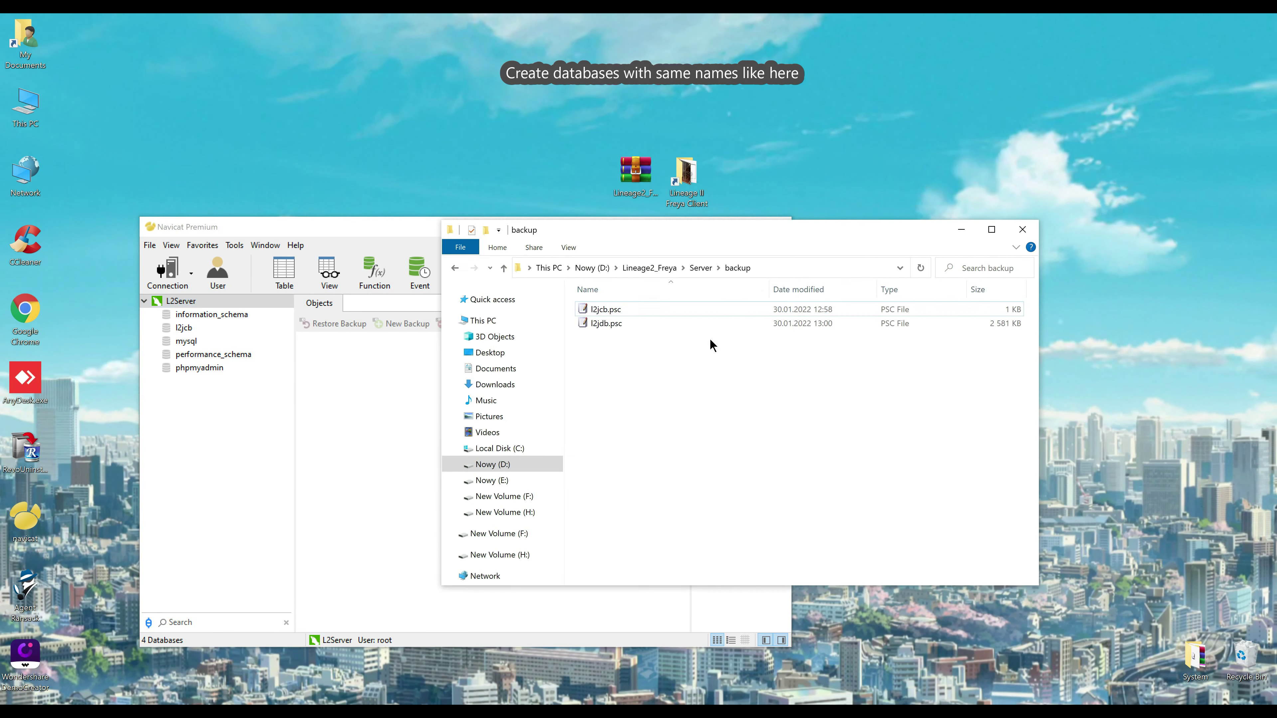
pyautogui.click(601, 322)
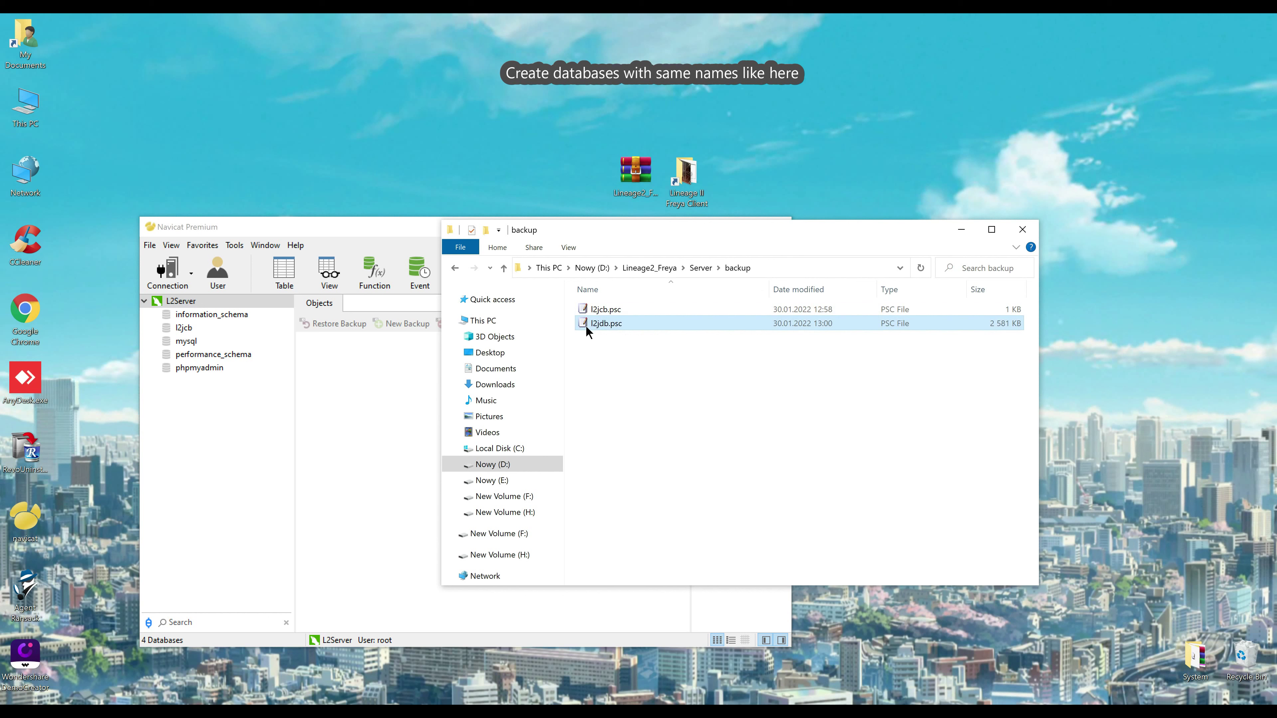
pyautogui.click(604, 326)
pyautogui.hotkey('ctrl', 'c')
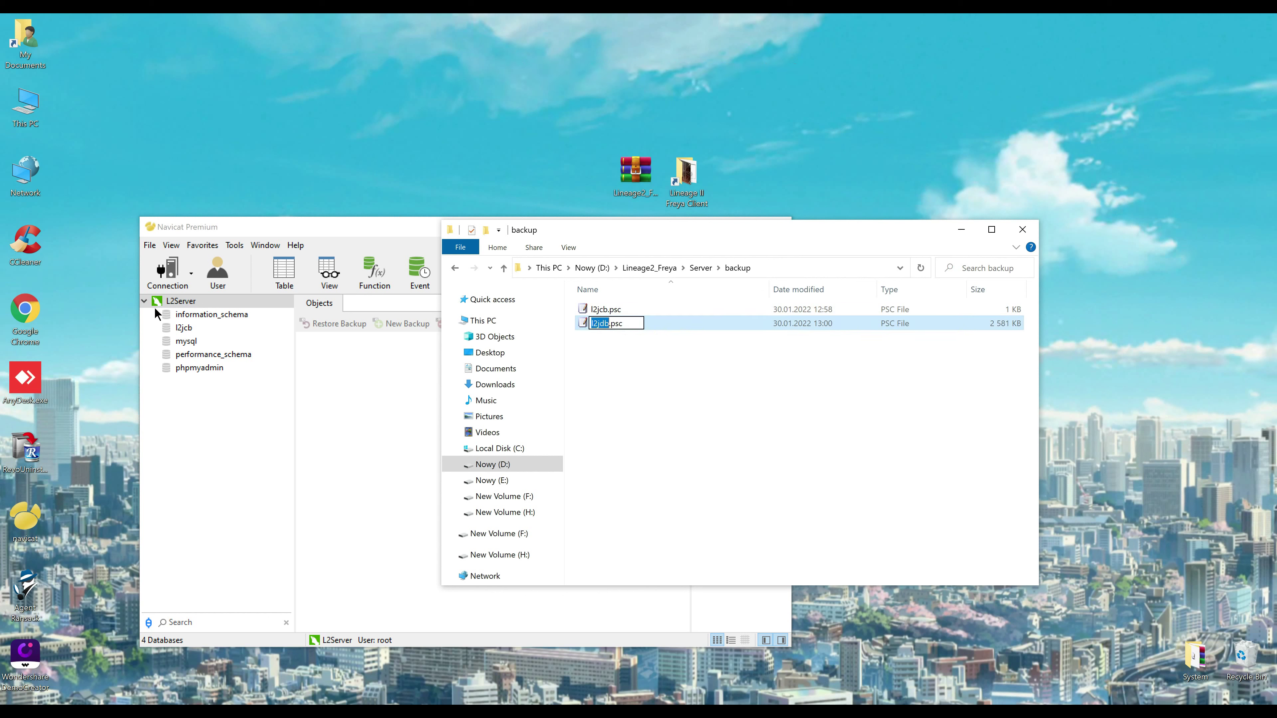
pyautogui.rightClick(162, 301)
pyautogui.click(218, 440)
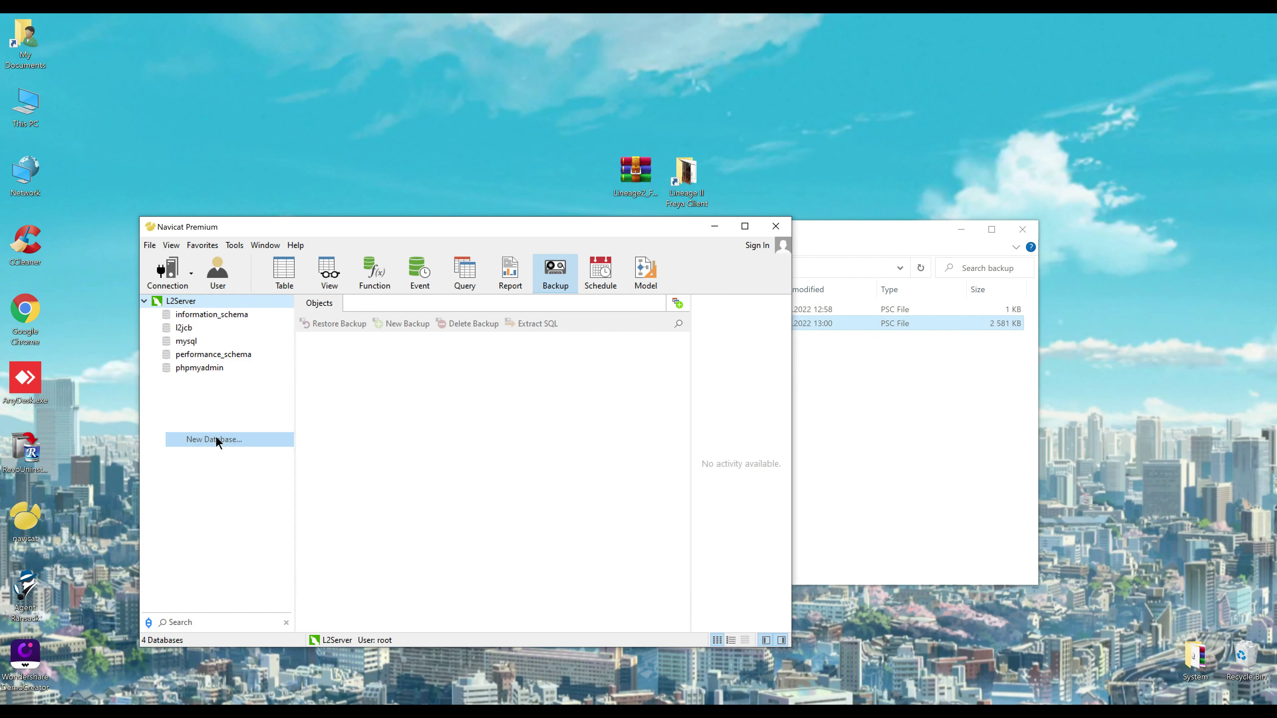
pyautogui.hotkey('ctrl', 'v')
pyautogui.click(715, 471)
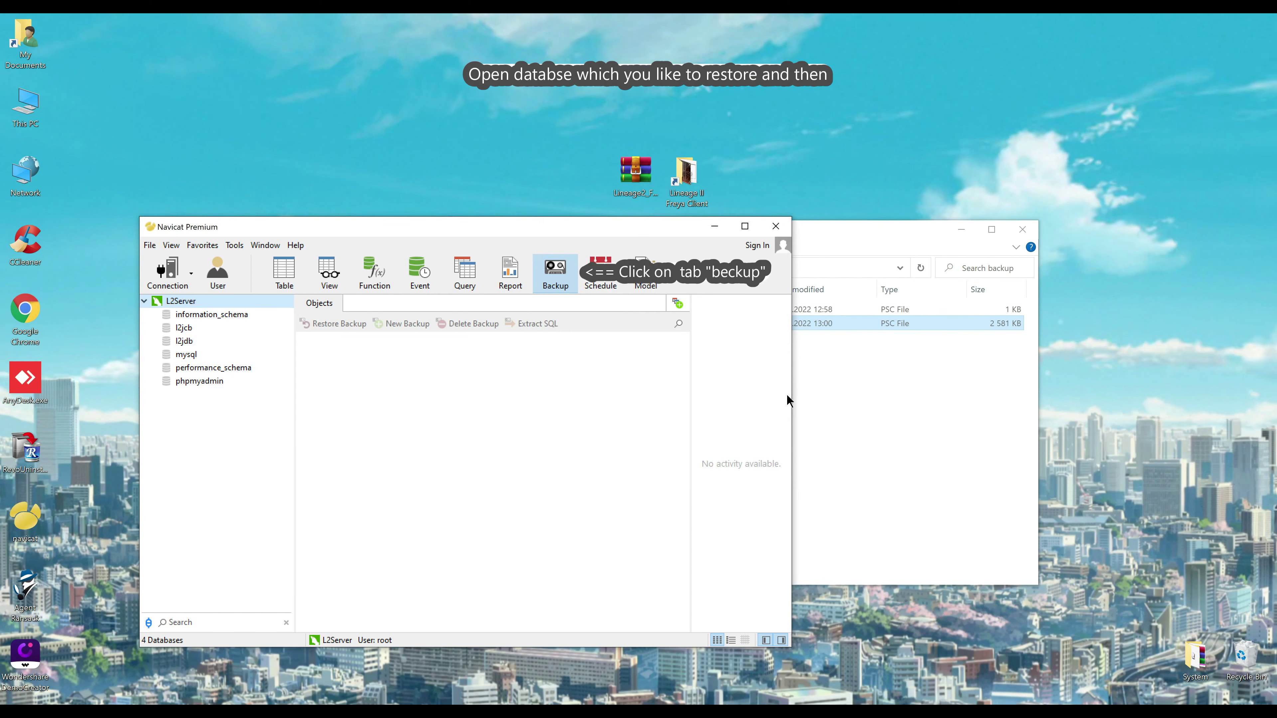
pyautogui.doubleClick(184, 328)
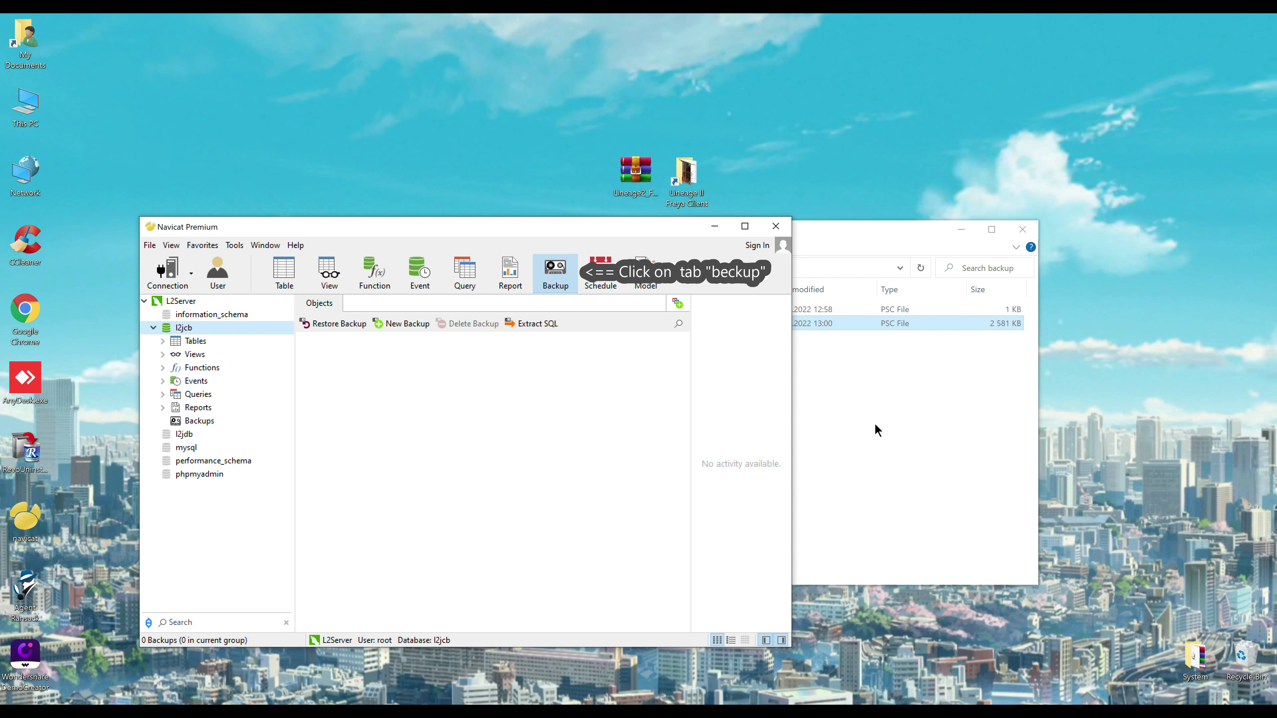
# Copy l2jcb.psc into the l2jcb database's backups
pyautogui.click(813, 413)
pyautogui.moveTo(608, 313); pyautogui.dragTo(366, 398)
pyautogui.click(381, 401)
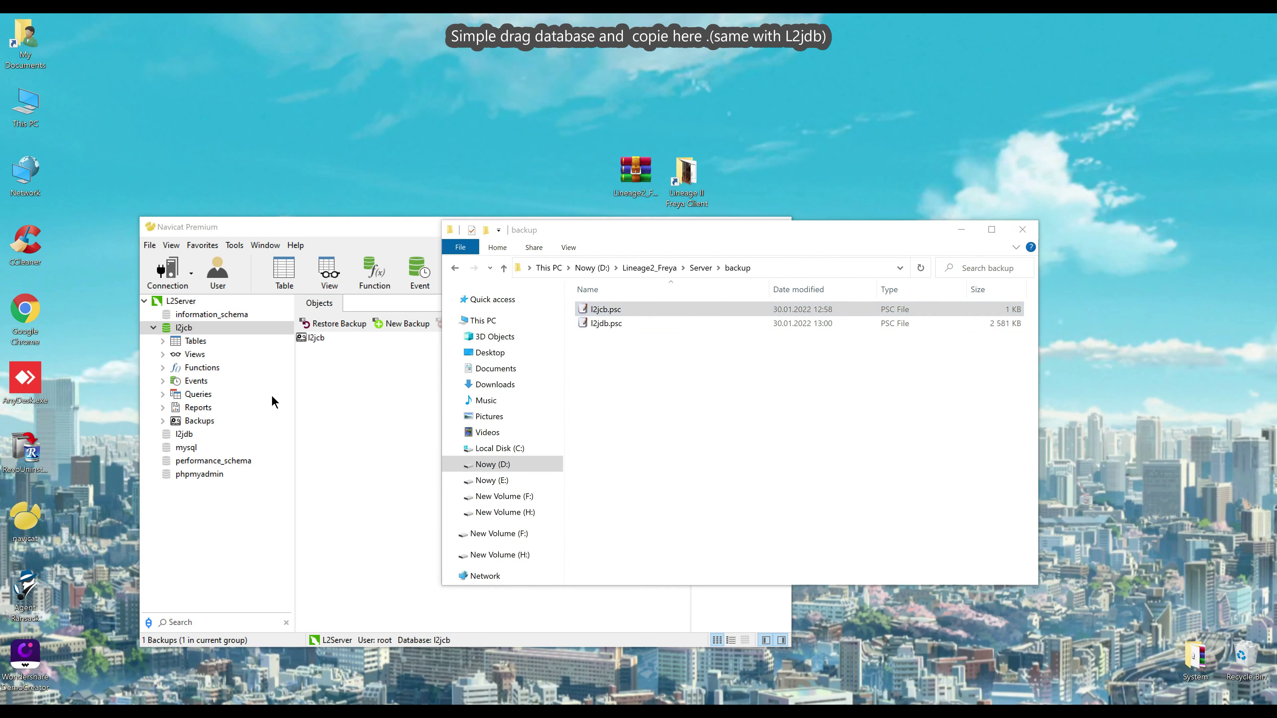
# Copy l2jdb.psc into the l2jdb database's backups and open its restore
pyautogui.click(193, 433)
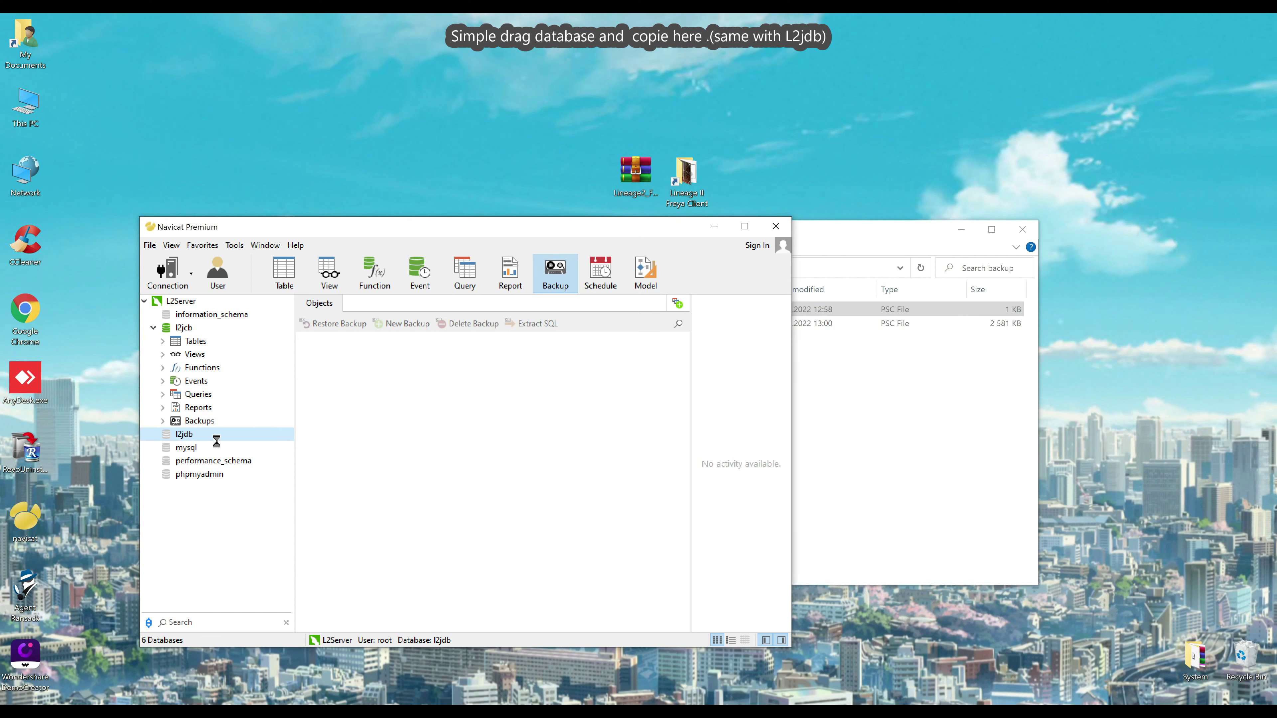
pyautogui.click(859, 428)
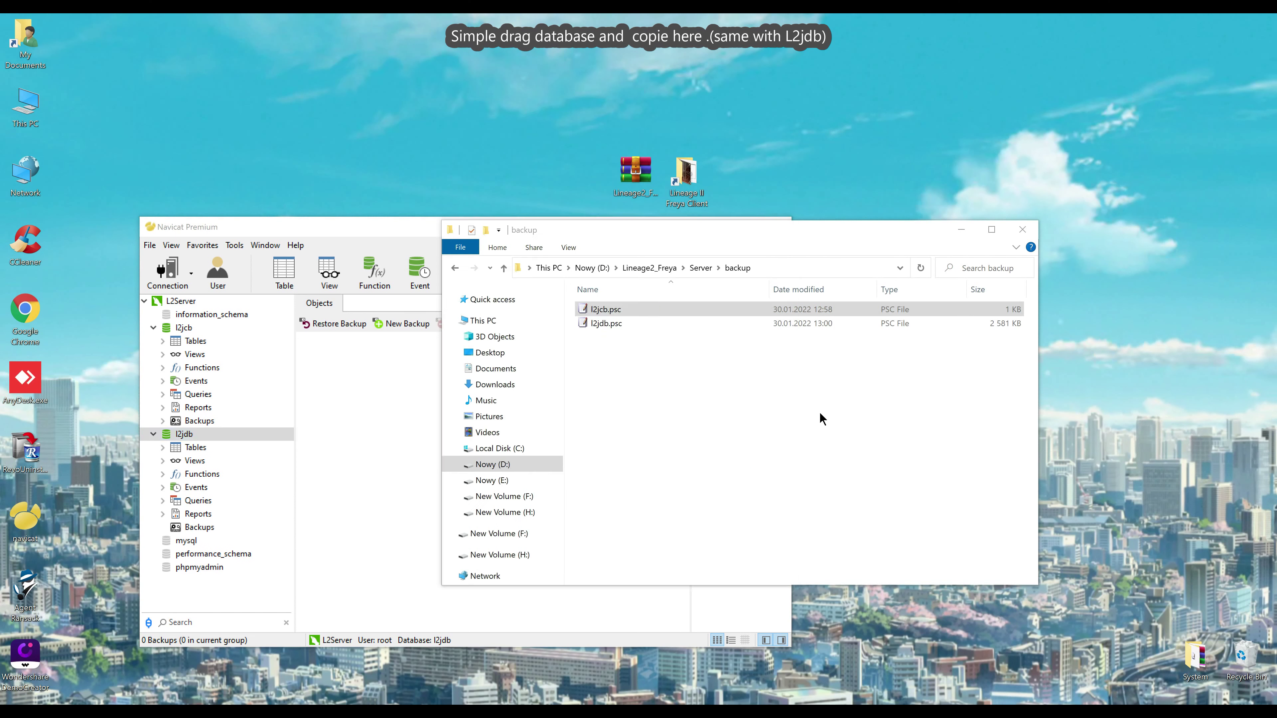
pyautogui.moveTo(599, 323); pyautogui.dragTo(378, 402)
pyautogui.click(399, 412)
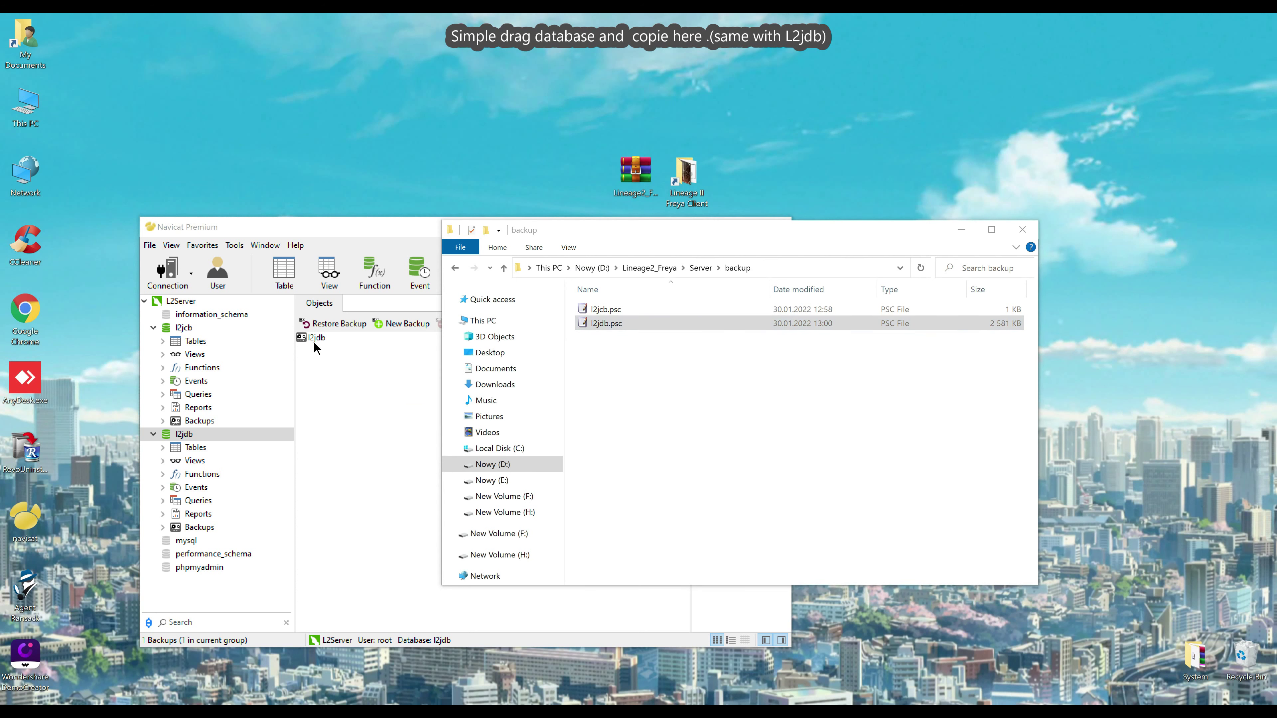
pyautogui.doubleClick(315, 337)
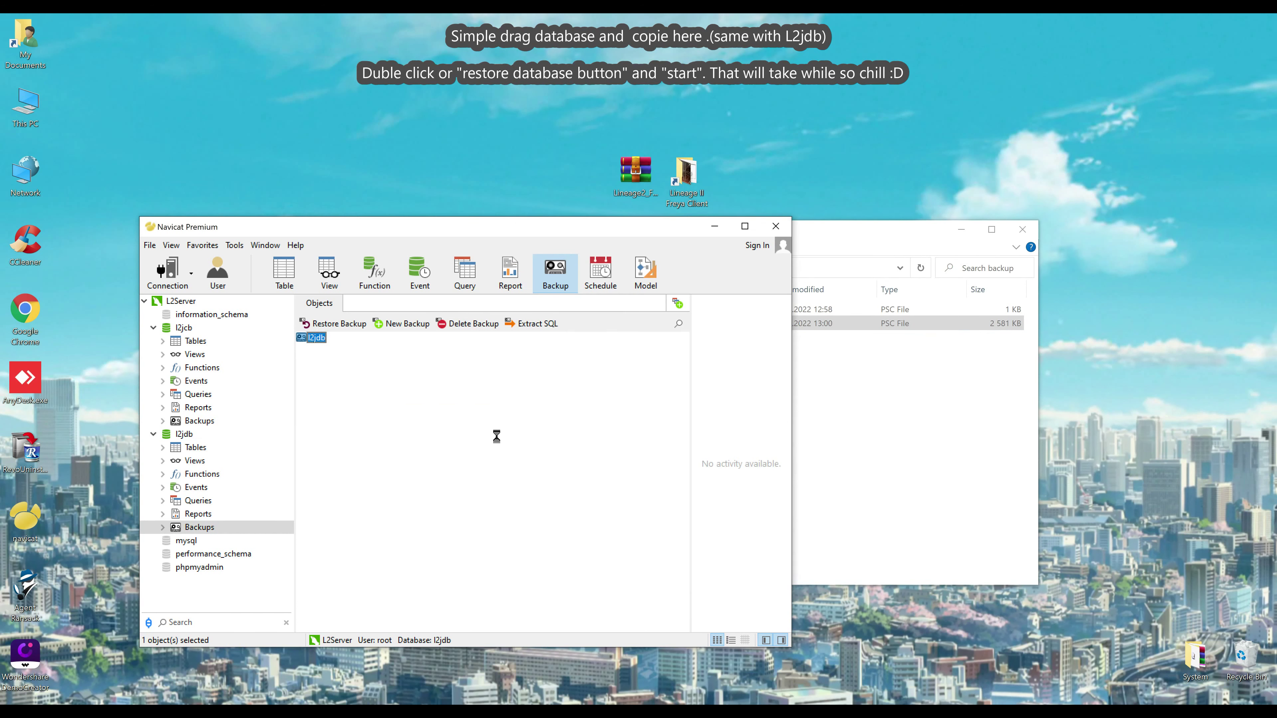
# Run the l2jdb restore, confirming the overwrite, until all 132 objects finish
pyautogui.click(457, 452)
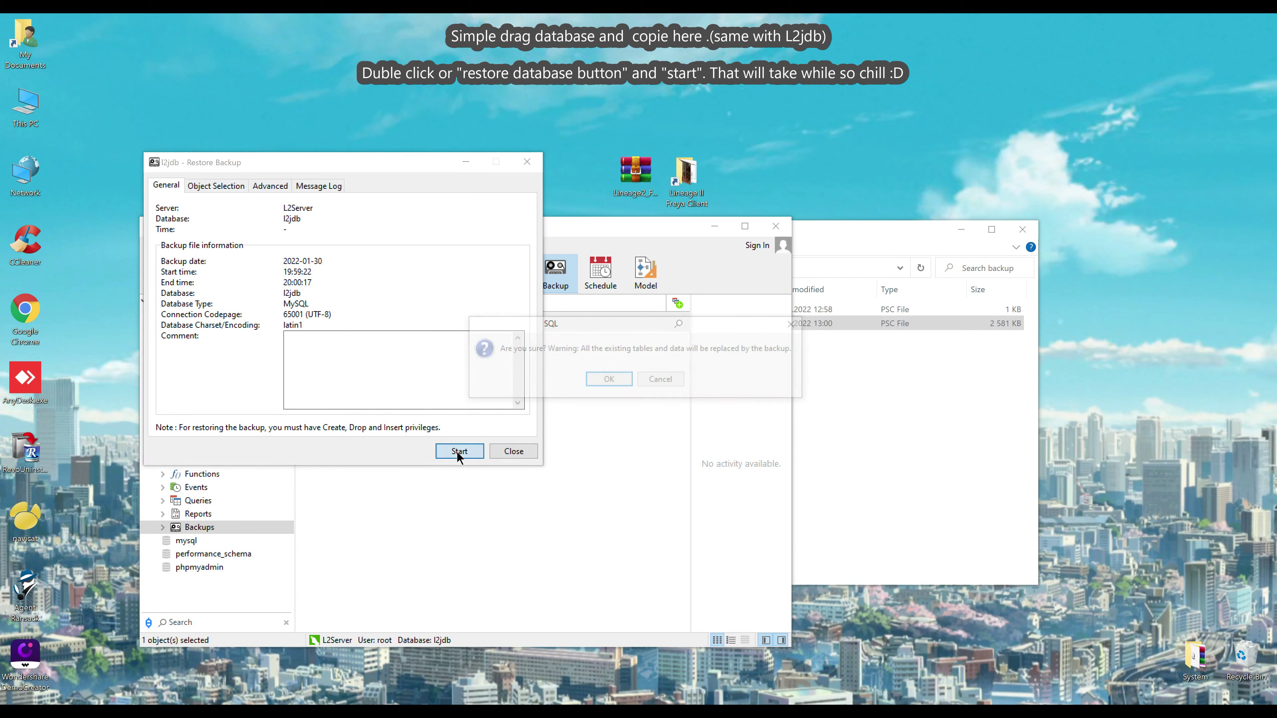
pyautogui.click(609, 383)
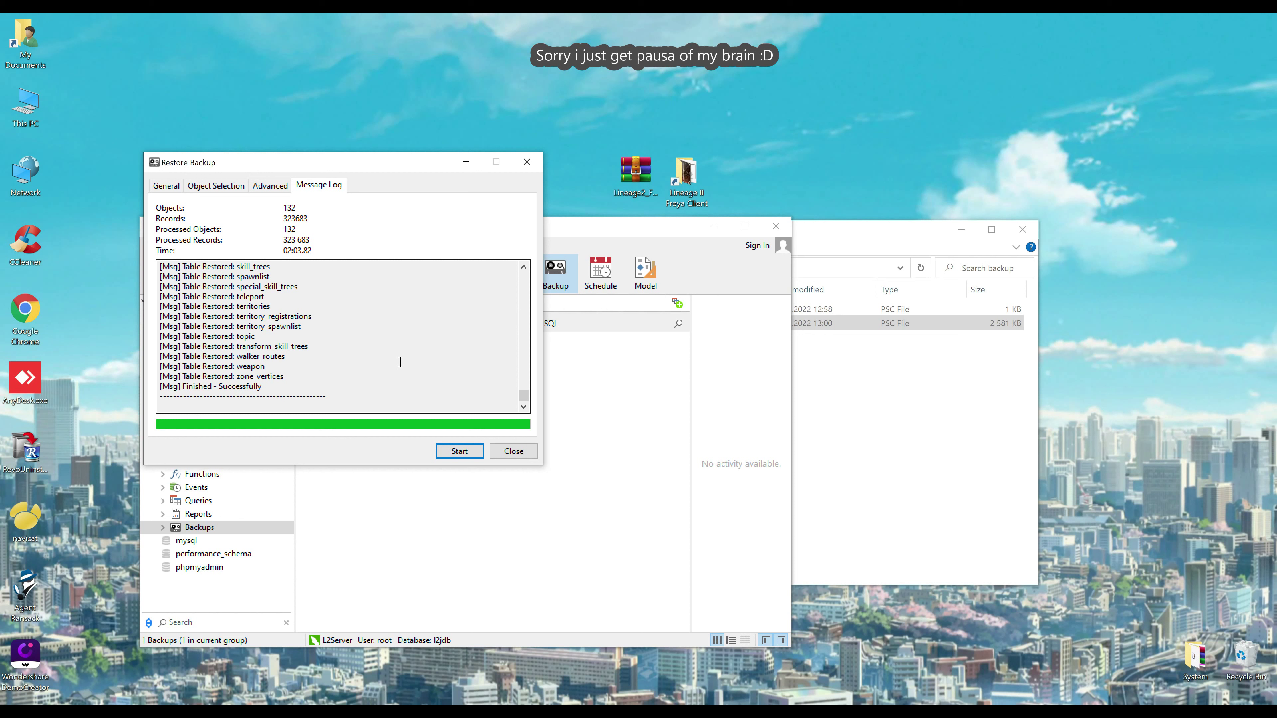
# Close the finished restore and refresh the l2jcb object list
pyautogui.click(505, 451)
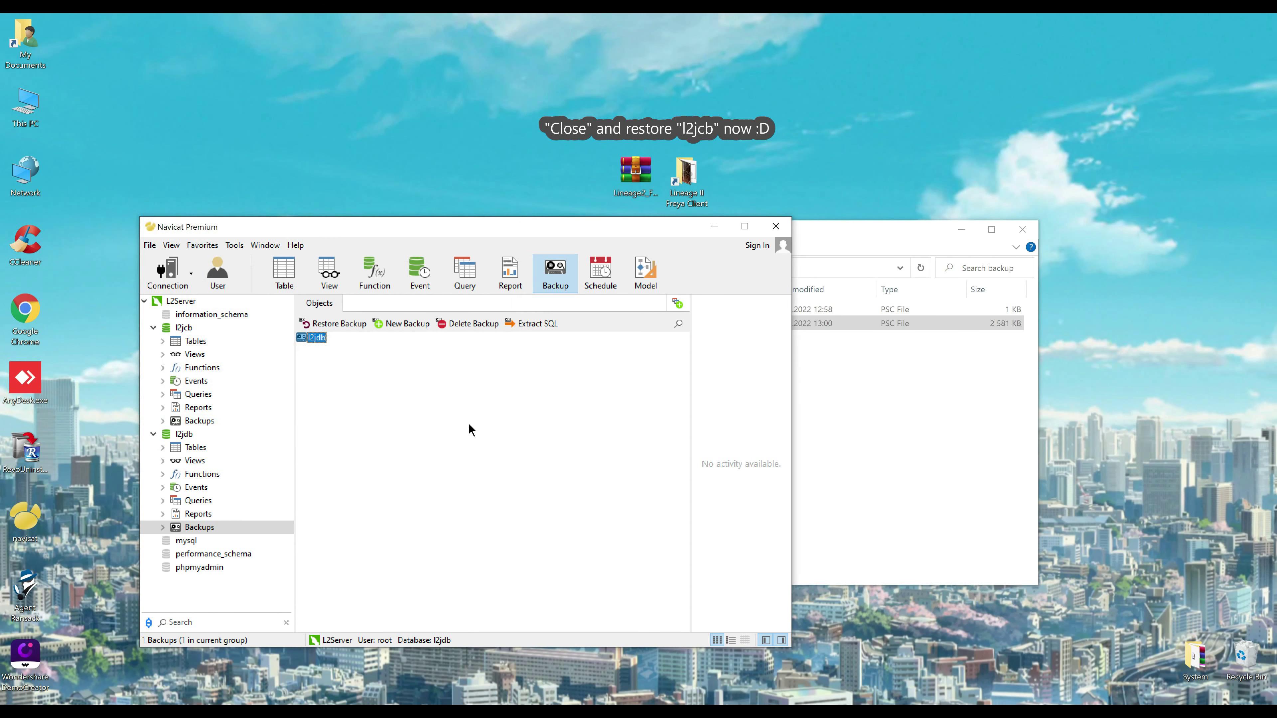
pyautogui.click(188, 341)
pyautogui.click(868, 235)
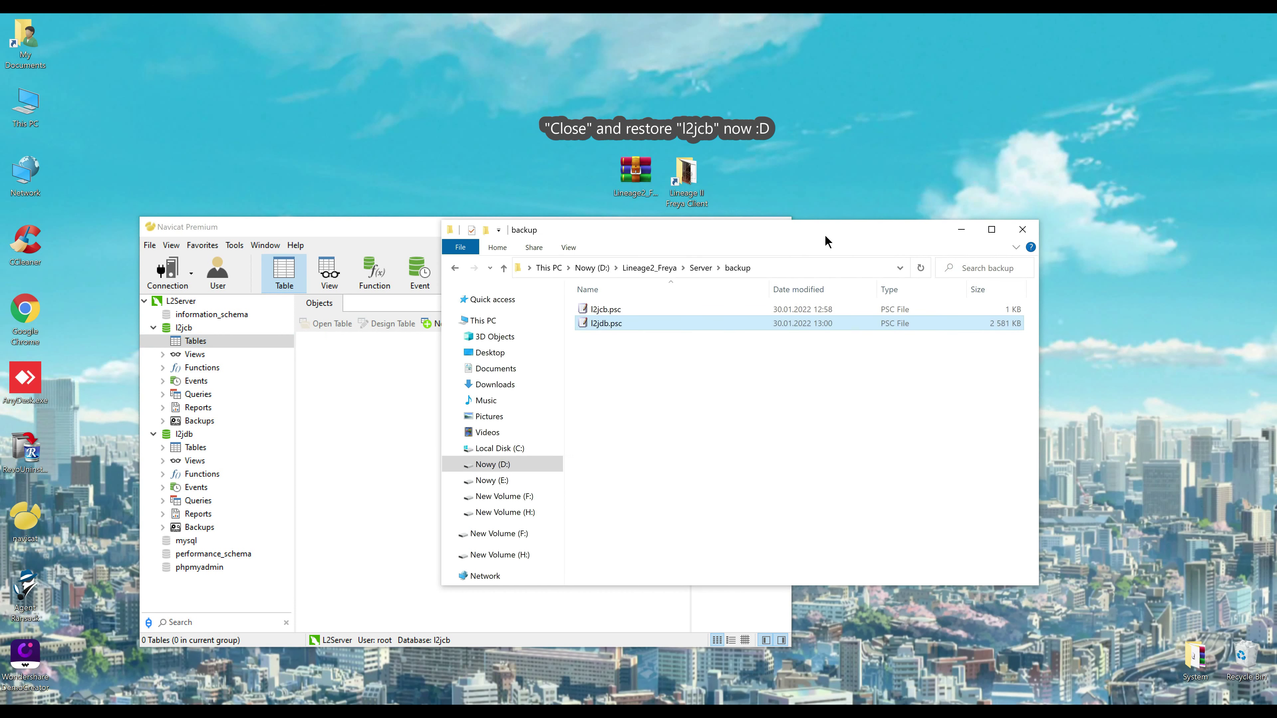
pyautogui.rightClick(380, 401)
pyautogui.click(413, 525)
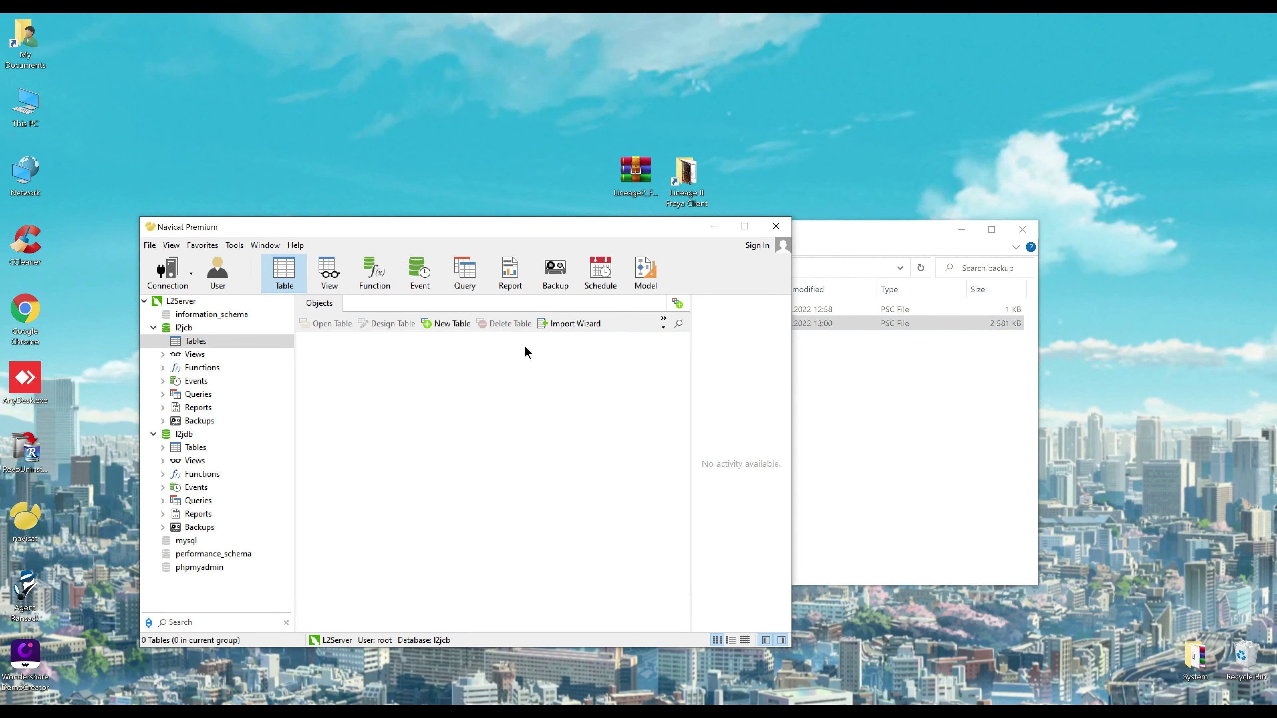
# Copy l2jcb.psc into l2jcb's backups and delete the duplicate 'l2jcb - Copy'
pyautogui.click(855, 243)
pyautogui.click(629, 309)
pyautogui.moveTo(540, 329); pyautogui.dragTo(388, 430)
pyautogui.click(409, 436)
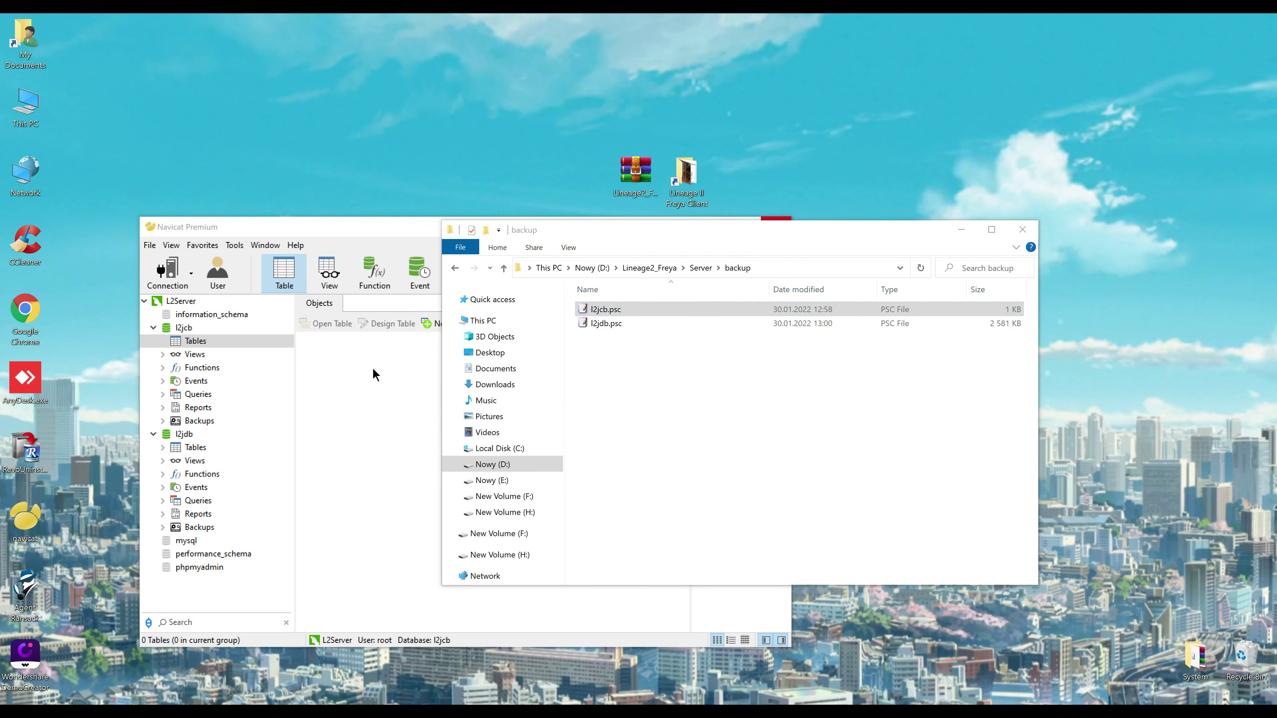
pyautogui.click(341, 228)
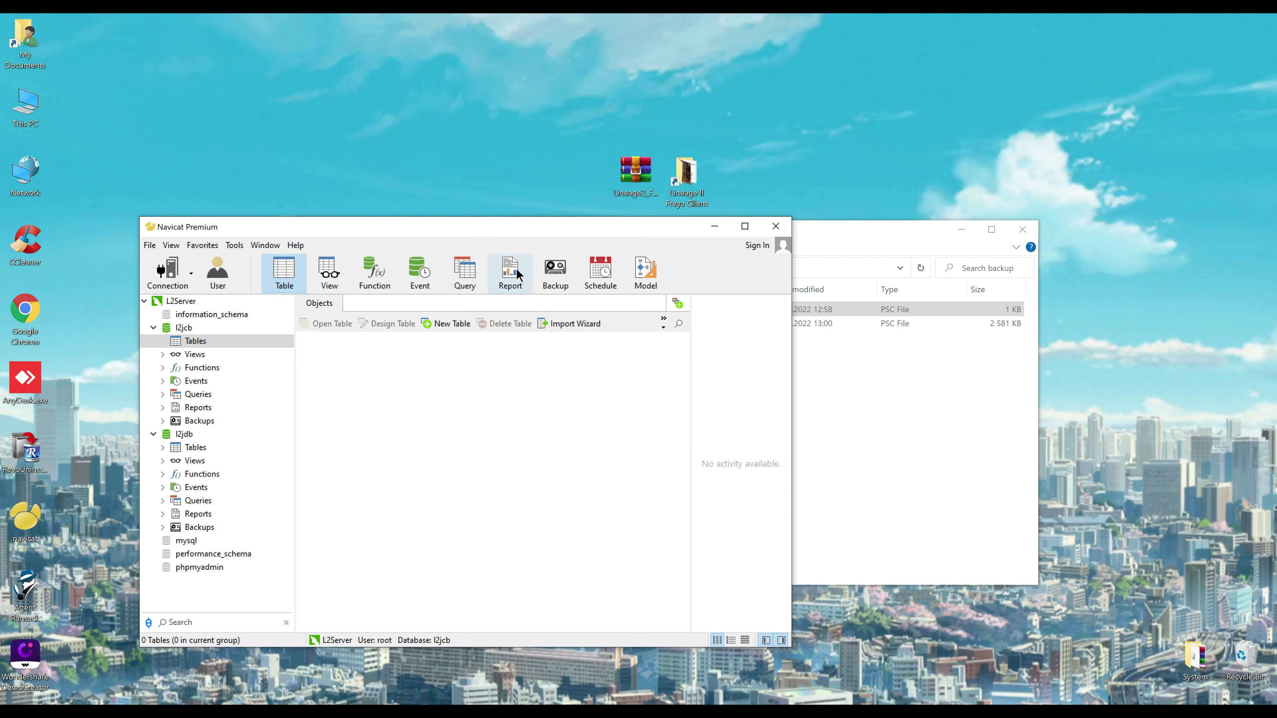
pyautogui.click(553, 272)
pyautogui.click(338, 349)
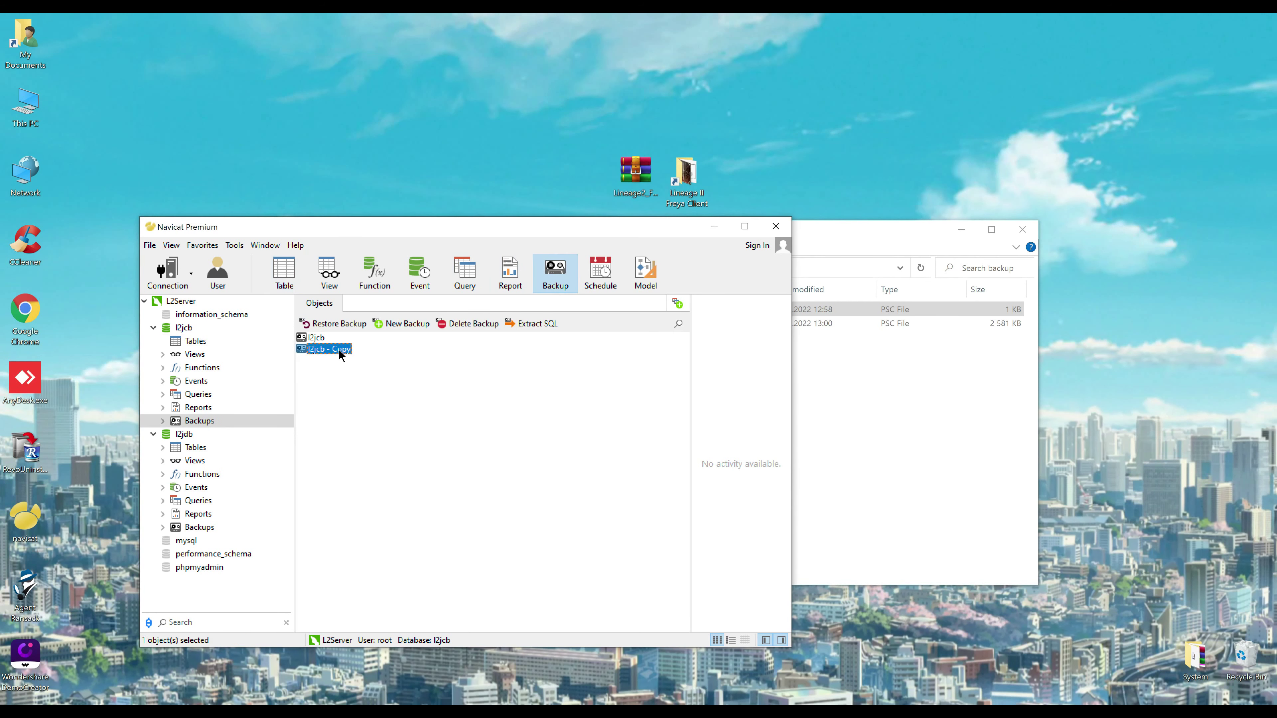
pyautogui.press('Delete')
pyautogui.click(601, 378)
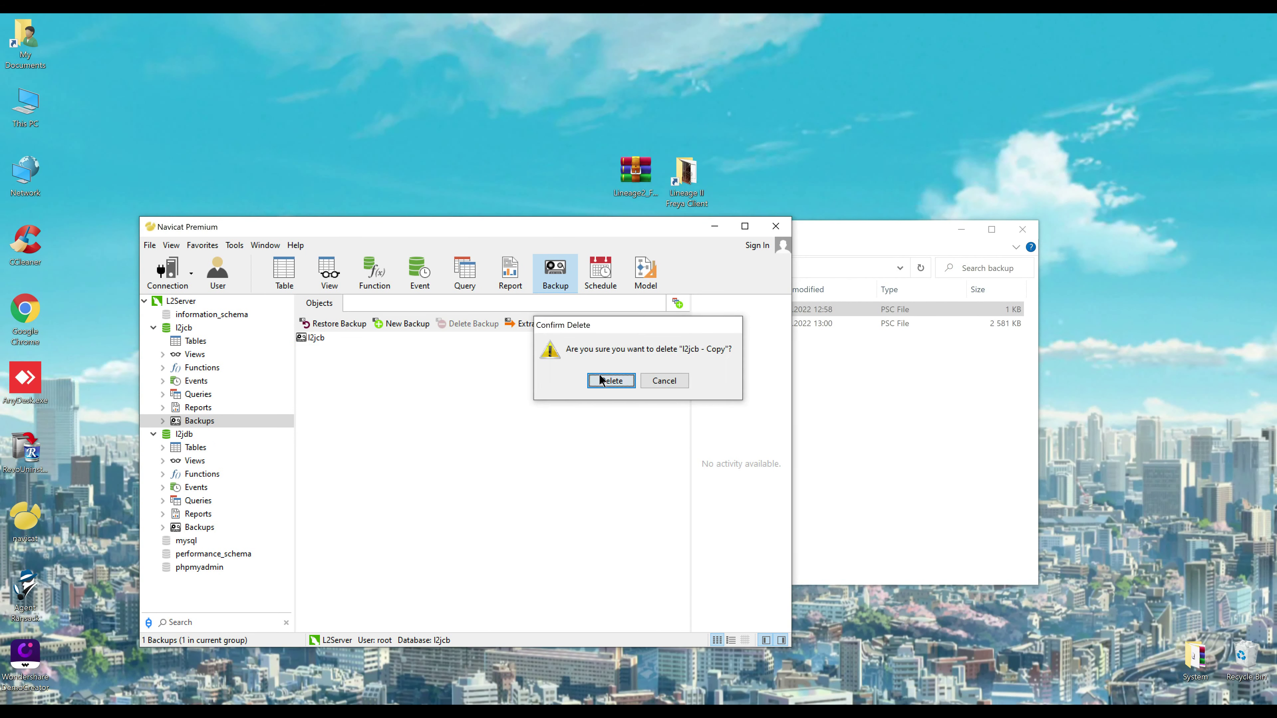
# Restore the l2jcb backup into l2jcb, then view l2jdb's and l2jcb's tables
pyautogui.click(318, 338)
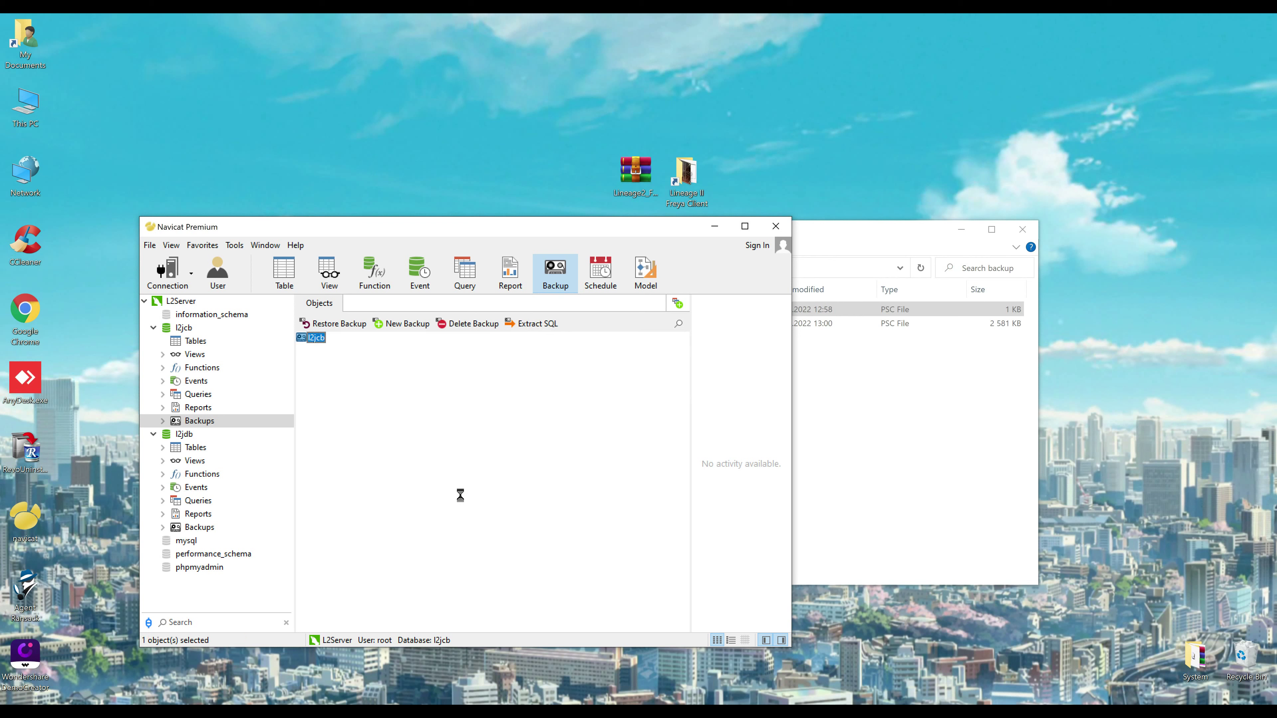
pyautogui.click(459, 451)
pyautogui.click(605, 380)
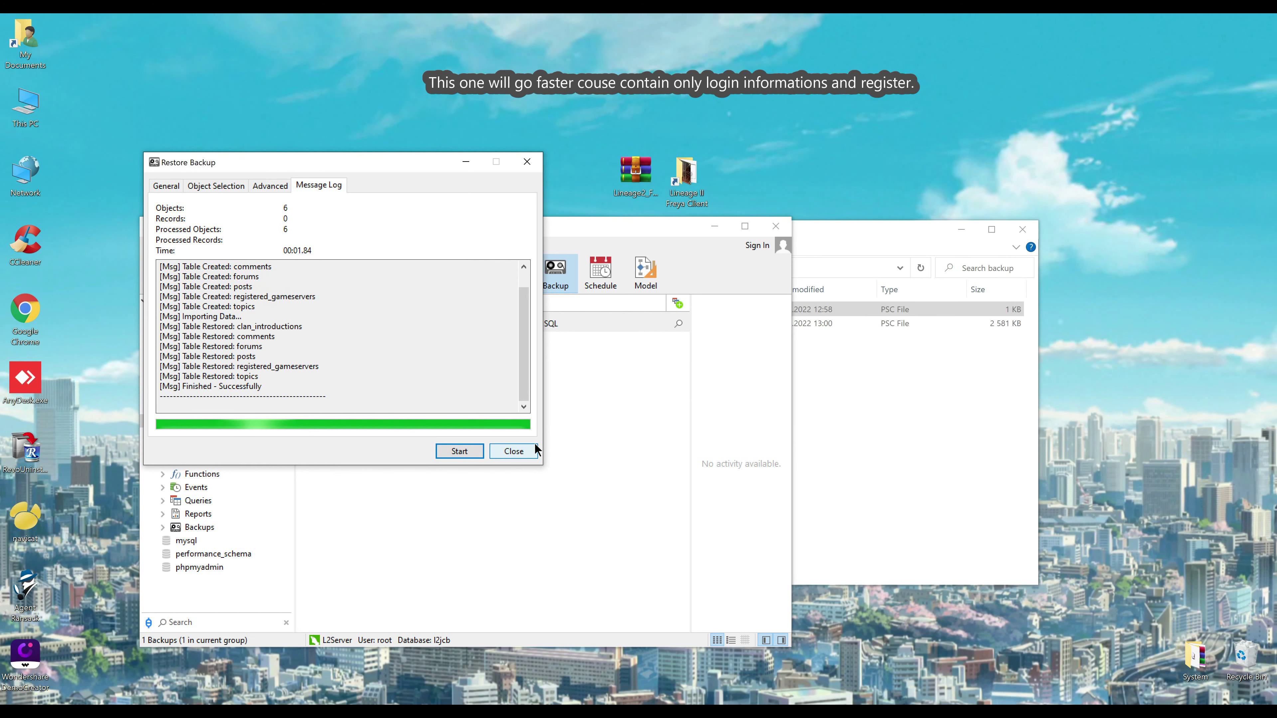
pyautogui.click(527, 451)
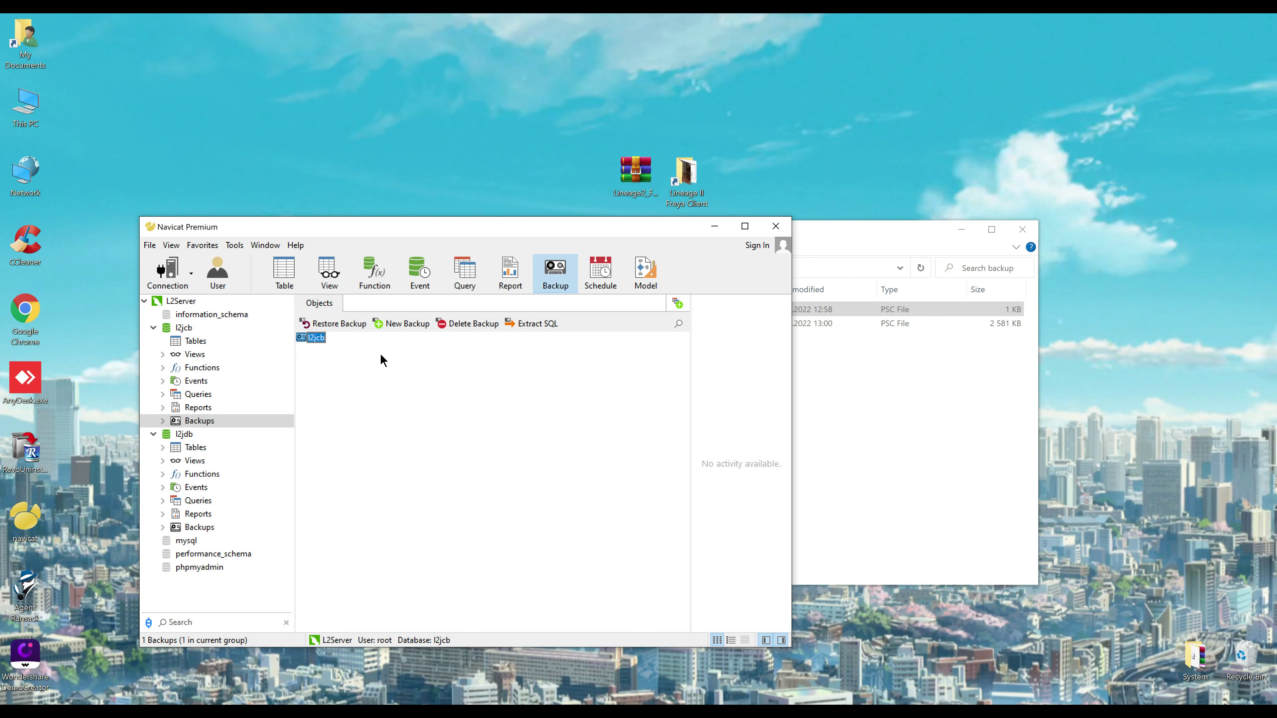
pyautogui.click(199, 449)
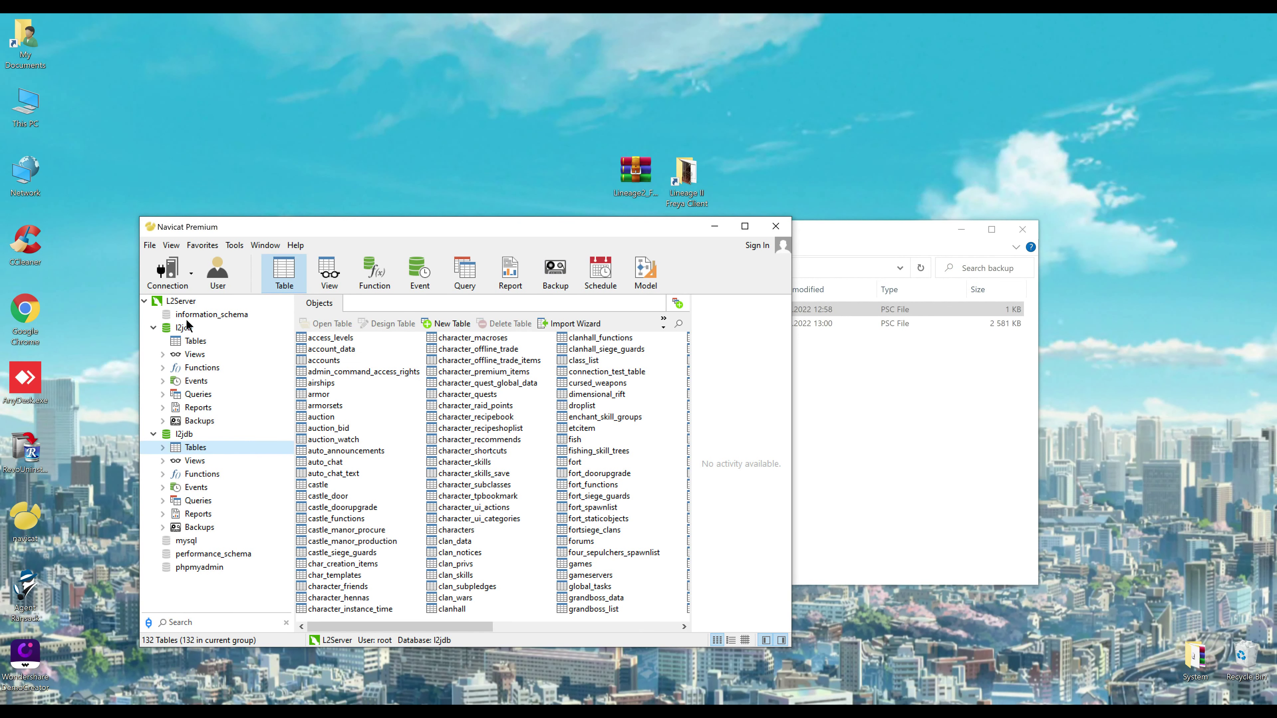
pyautogui.click(185, 342)
# Minimize Navicat and open the login folder inside Server
pyautogui.click(192, 452)
pyautogui.click(714, 227)
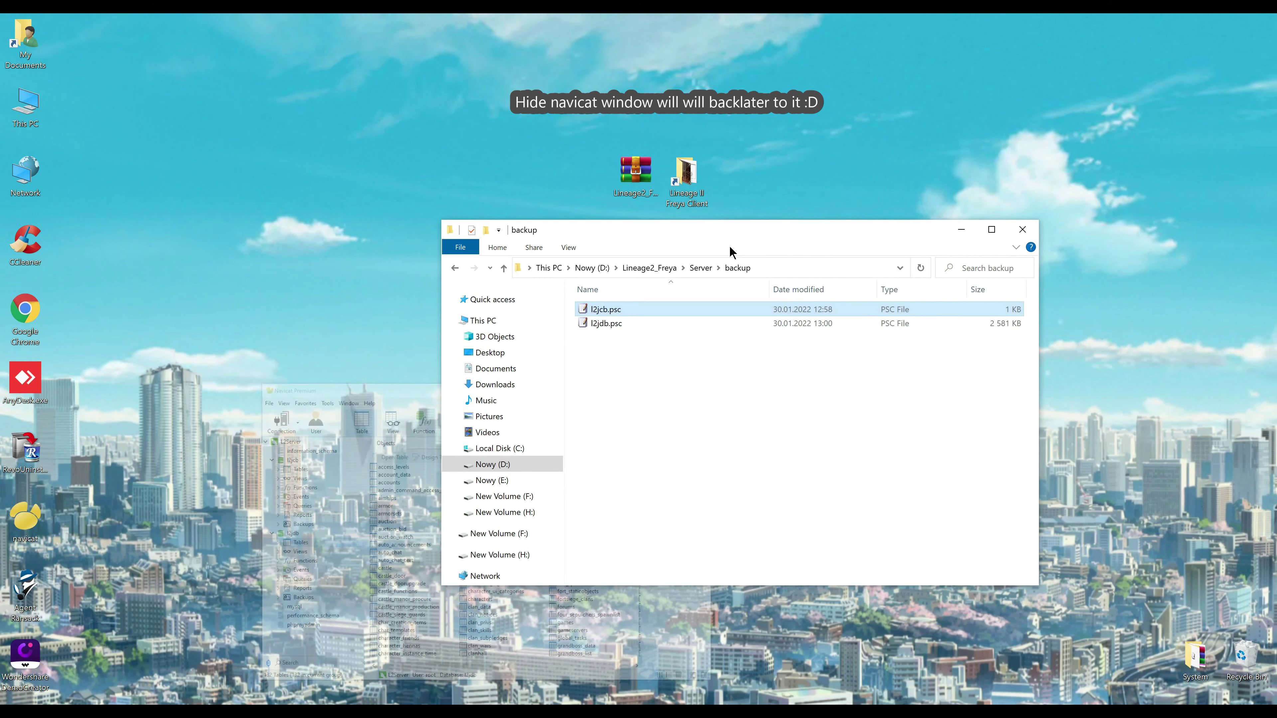
pyautogui.click(703, 267)
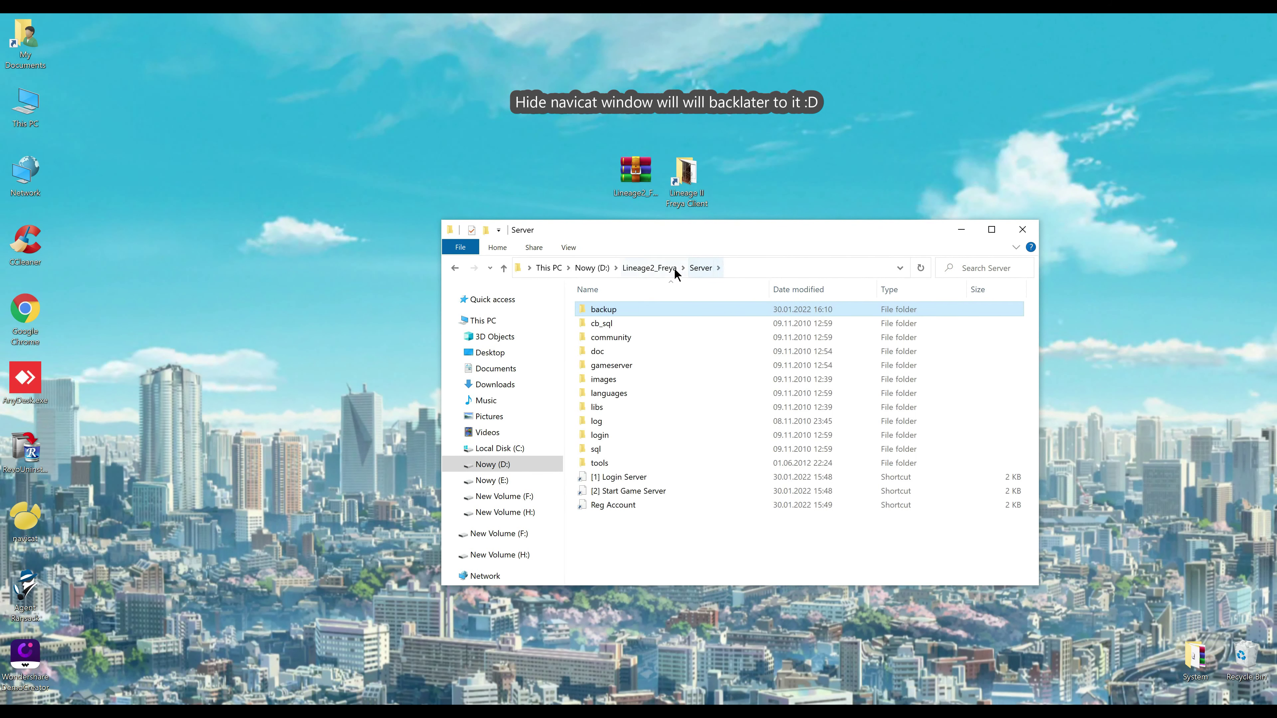
pyautogui.click(612, 370)
pyautogui.click(600, 437)
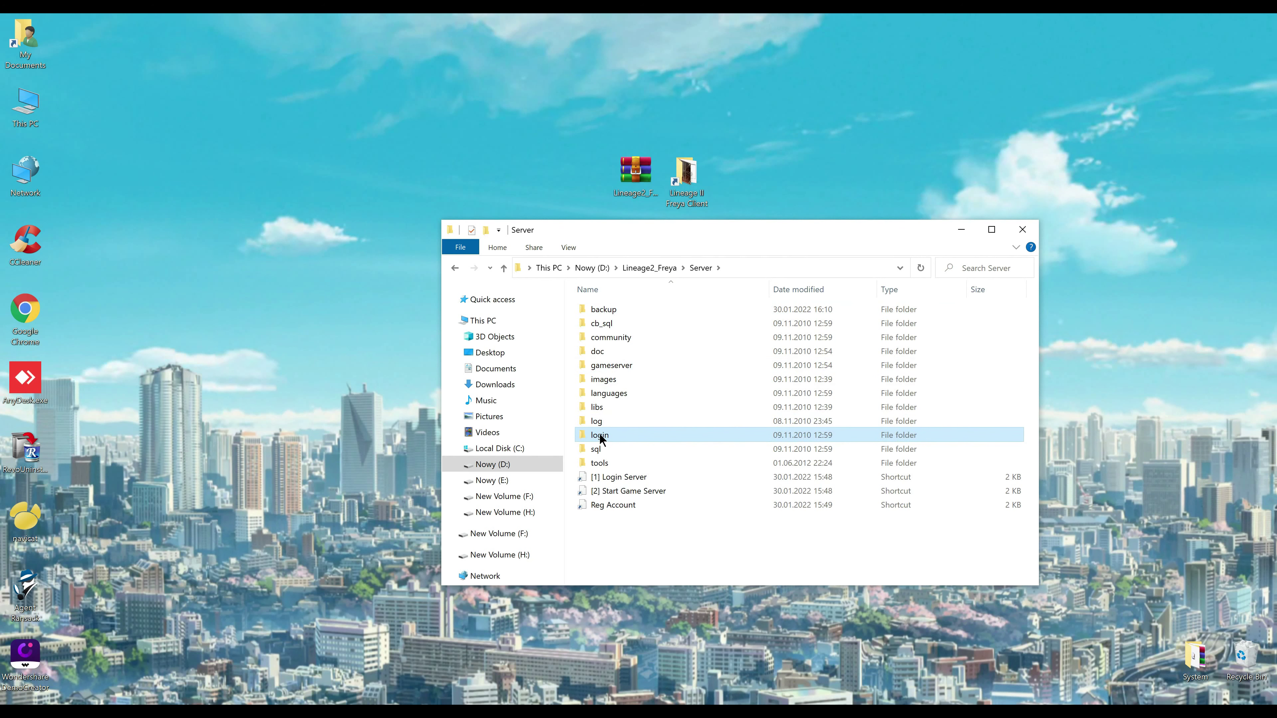
pyautogui.doubleClick(601, 435)
# Return to the Server folder and select the [1] Login Server shortcut
pyautogui.moveTo(657, 234); pyautogui.dragTo(589, 221)
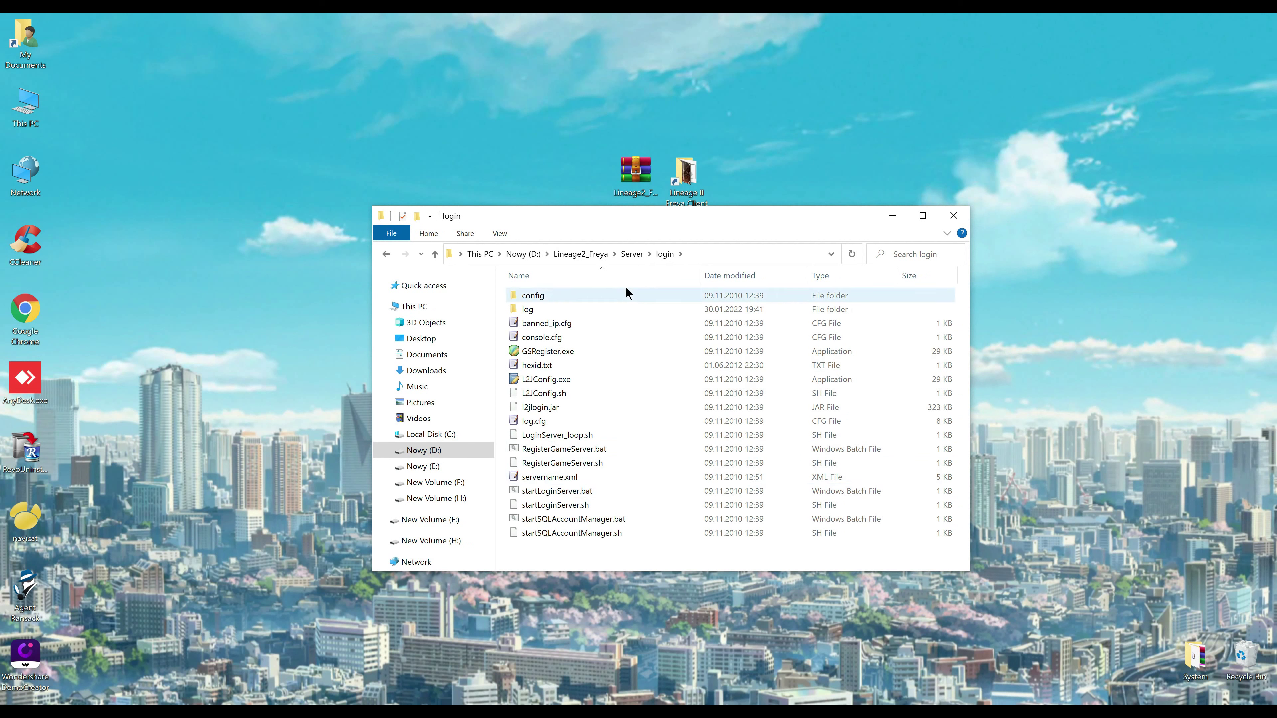
pyautogui.click(630, 254)
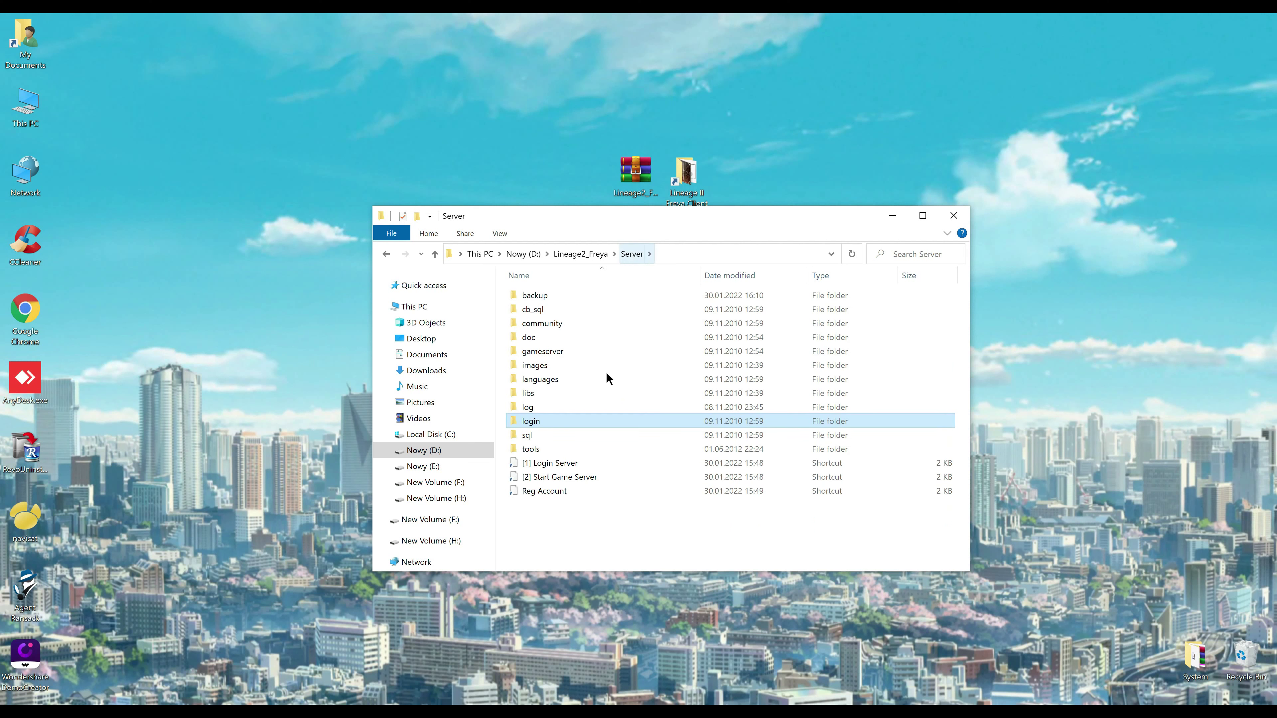
pyautogui.click(558, 463)
# Repoint the [1] Login Server shortcut's Target and Start in to D:\Lineage2_Freya\Server
pyautogui.rightClick(547, 458)
pyautogui.click(364, 450)
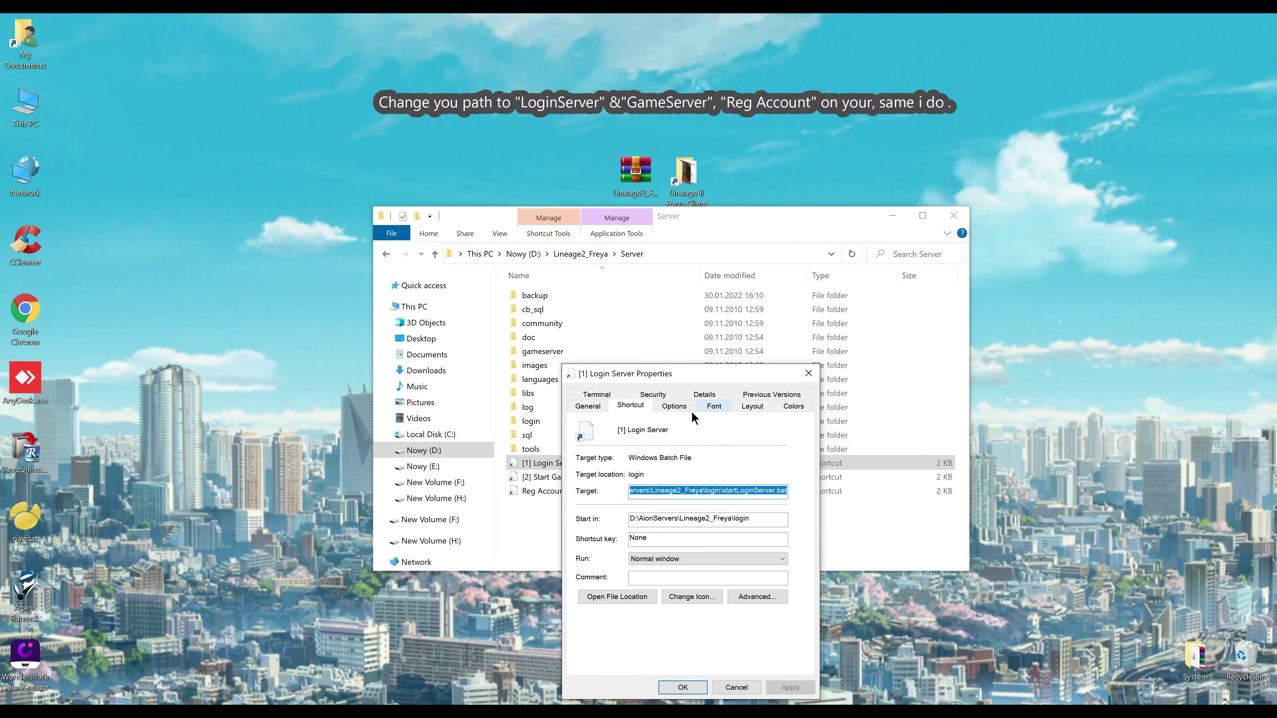
pyautogui.click(650, 258)
pyautogui.hotkey('ctrl', 'c')
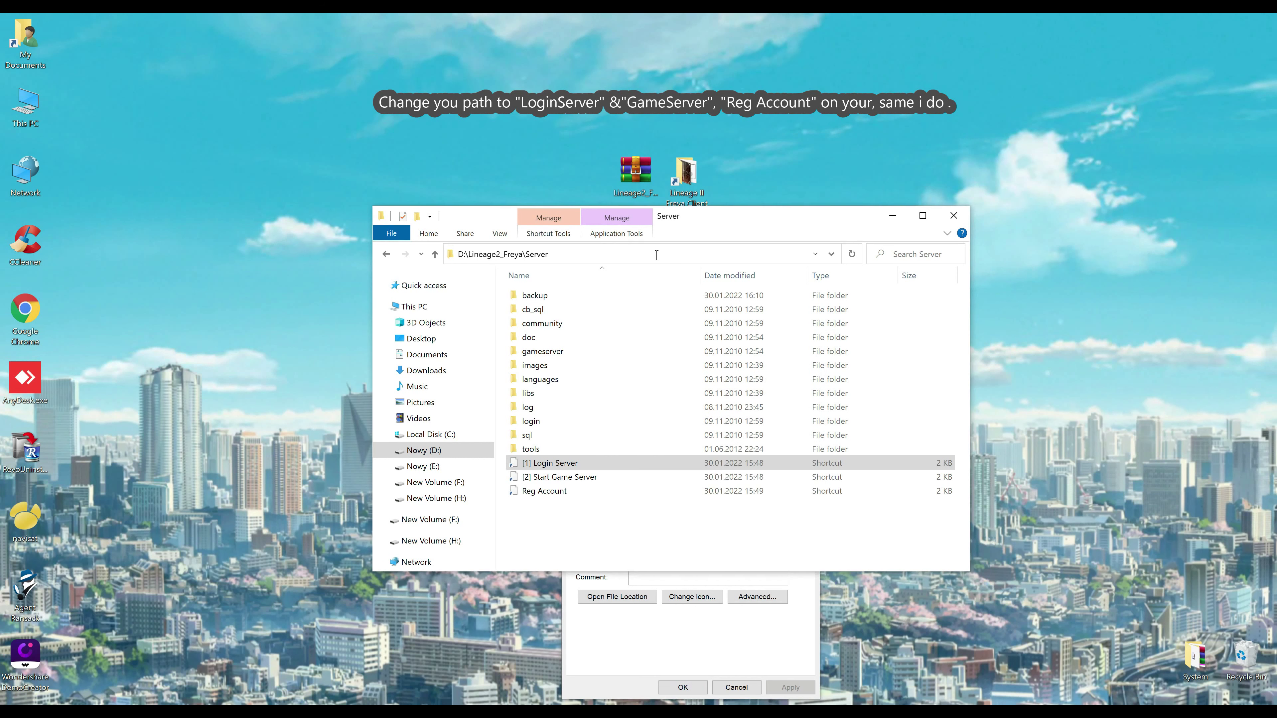
pyautogui.click(665, 627)
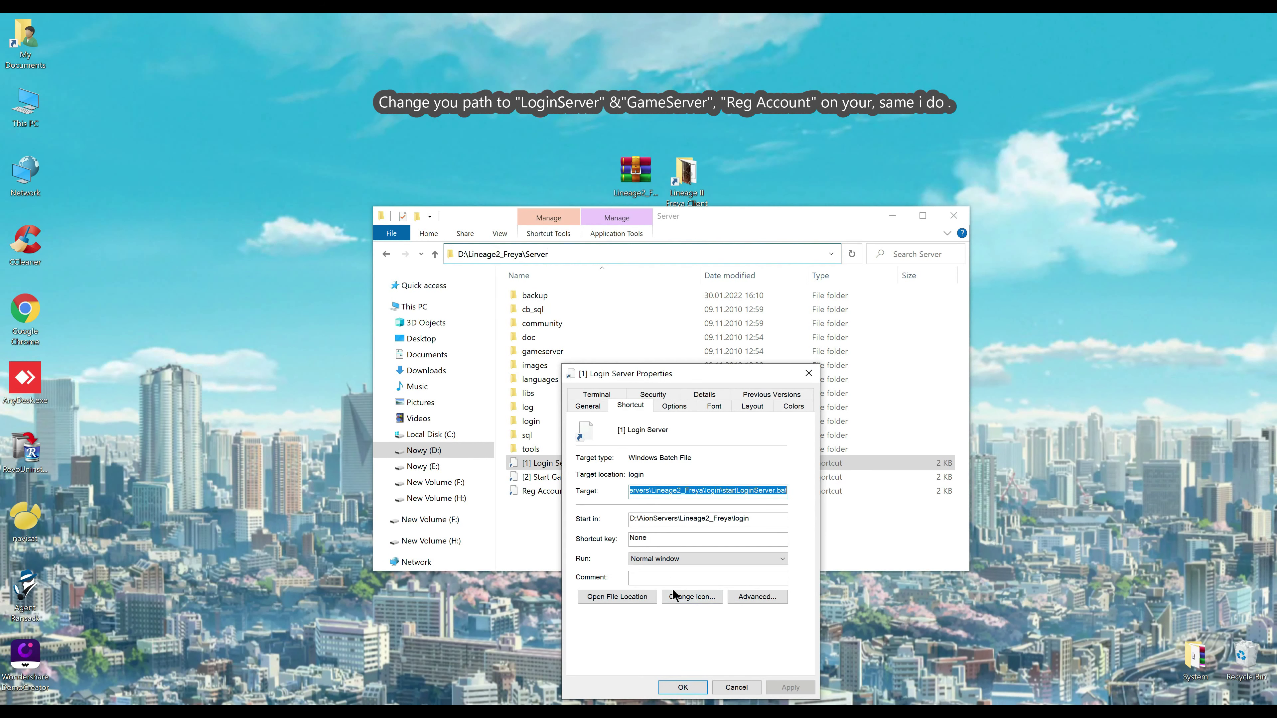
pyautogui.moveTo(678, 521); pyautogui.dragTo(598, 524)
pyautogui.hotkey('ctrl', 'v')
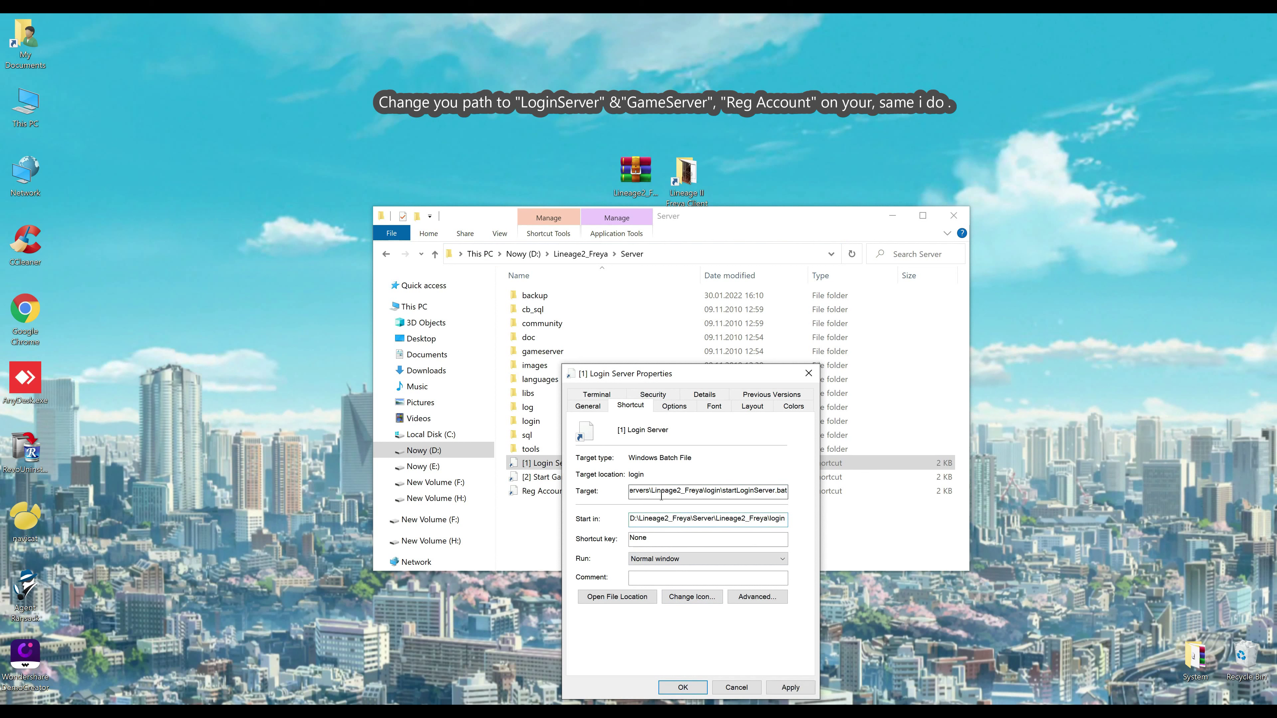
pyautogui.moveTo(662, 491); pyautogui.dragTo(556, 500)
pyautogui.moveTo(730, 492); pyautogui.dragTo(626, 492)
pyautogui.hotkey('ctrl', 'v')
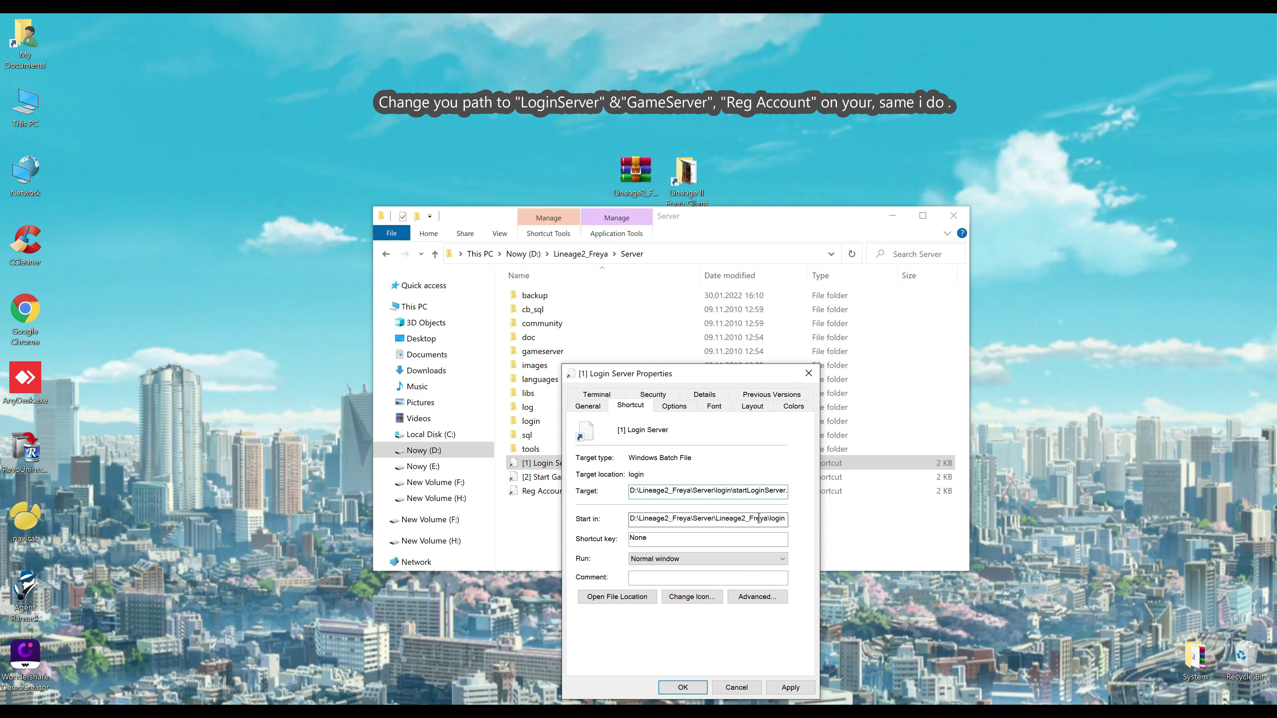
pyautogui.moveTo(768, 520); pyautogui.dragTo(630, 519)
pyautogui.hotkey('ctrl', 'v')
pyautogui.click(790, 687)
pyautogui.click(684, 687)
# Repoint the [2] Start Game Server shortcut's Target and Start in to D:\Lineage2_Freya\Server
pyautogui.click(553, 477)
pyautogui.rightClick(543, 479)
pyautogui.press('r')
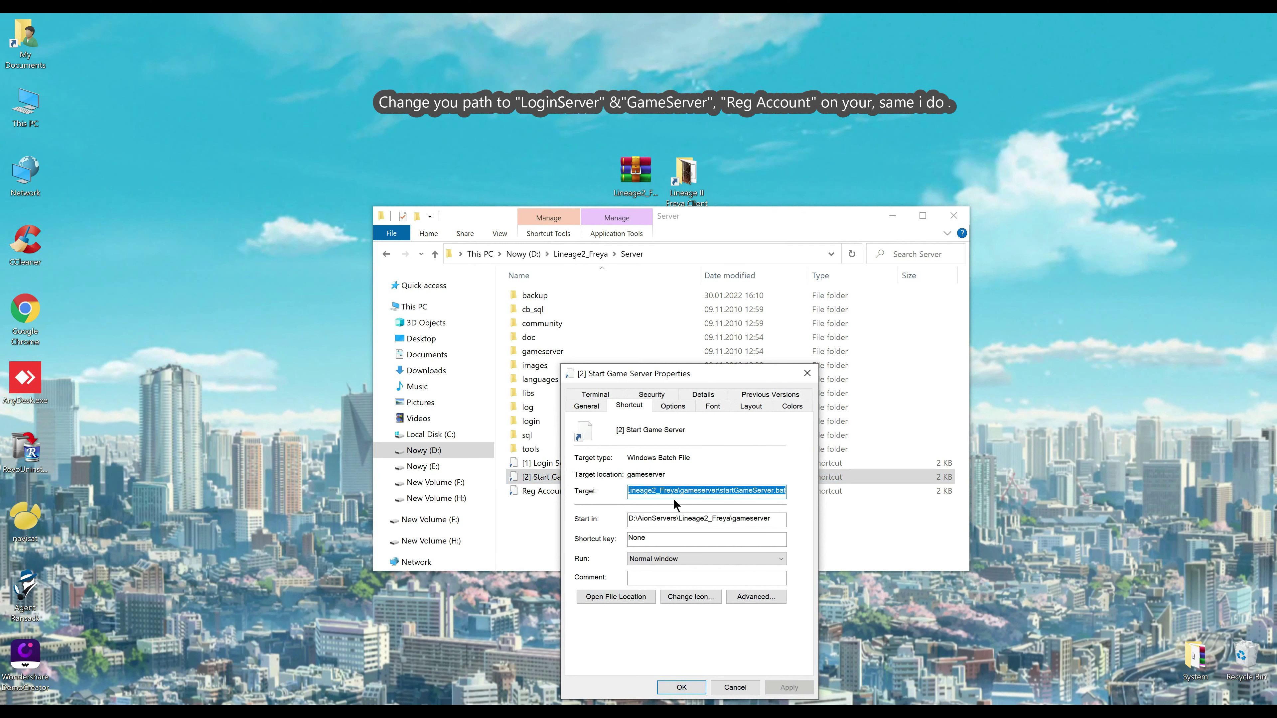
pyautogui.click(698, 494)
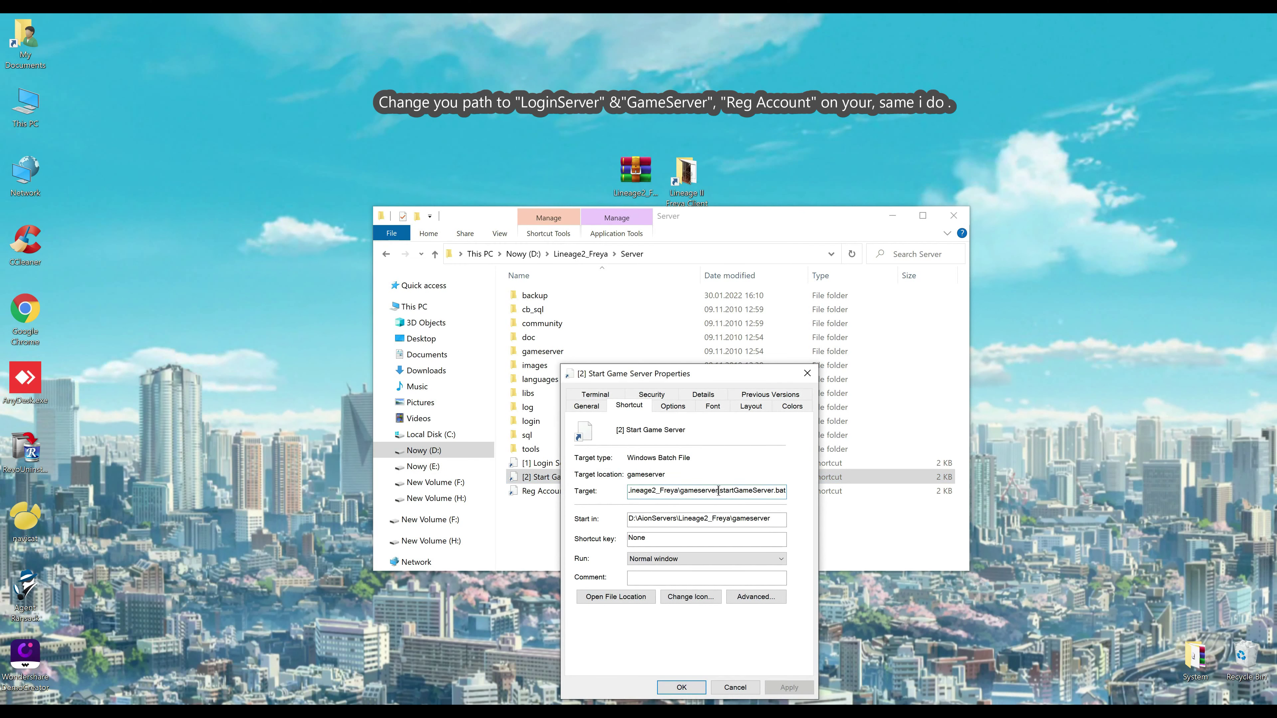
pyautogui.moveTo(718, 492); pyautogui.dragTo(597, 490)
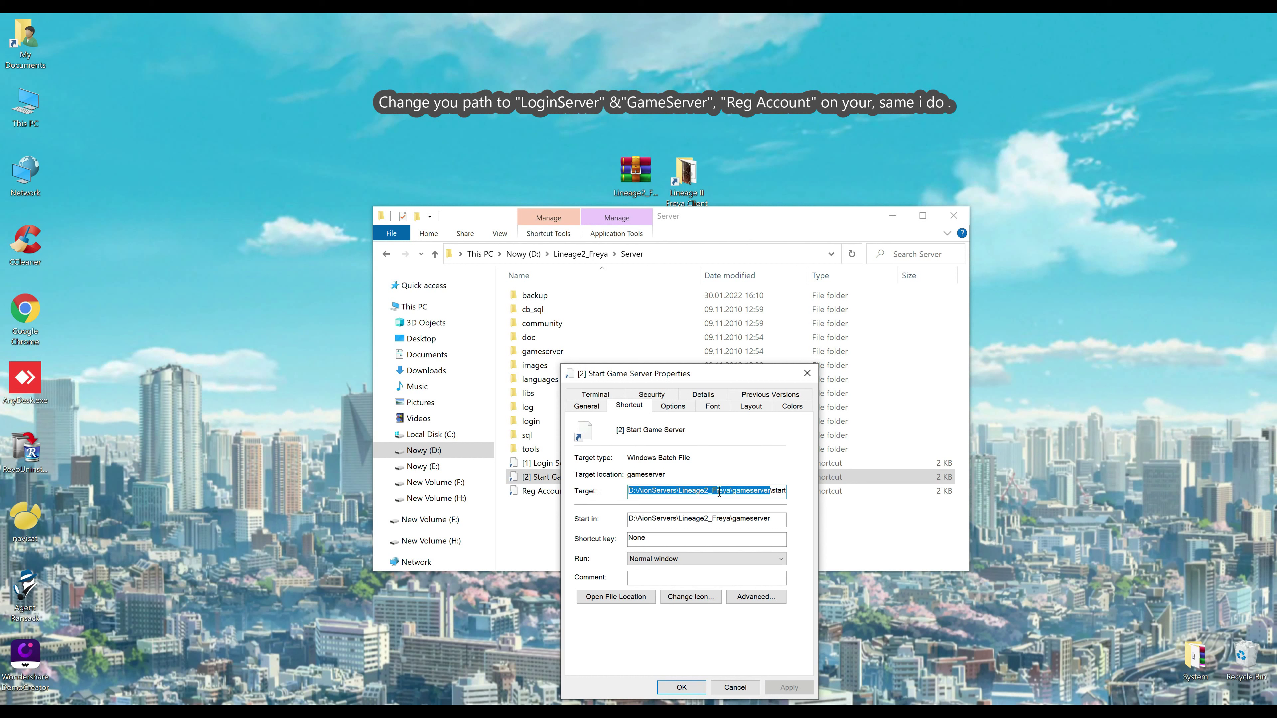
pyautogui.moveTo(730, 490); pyautogui.dragTo(571, 491)
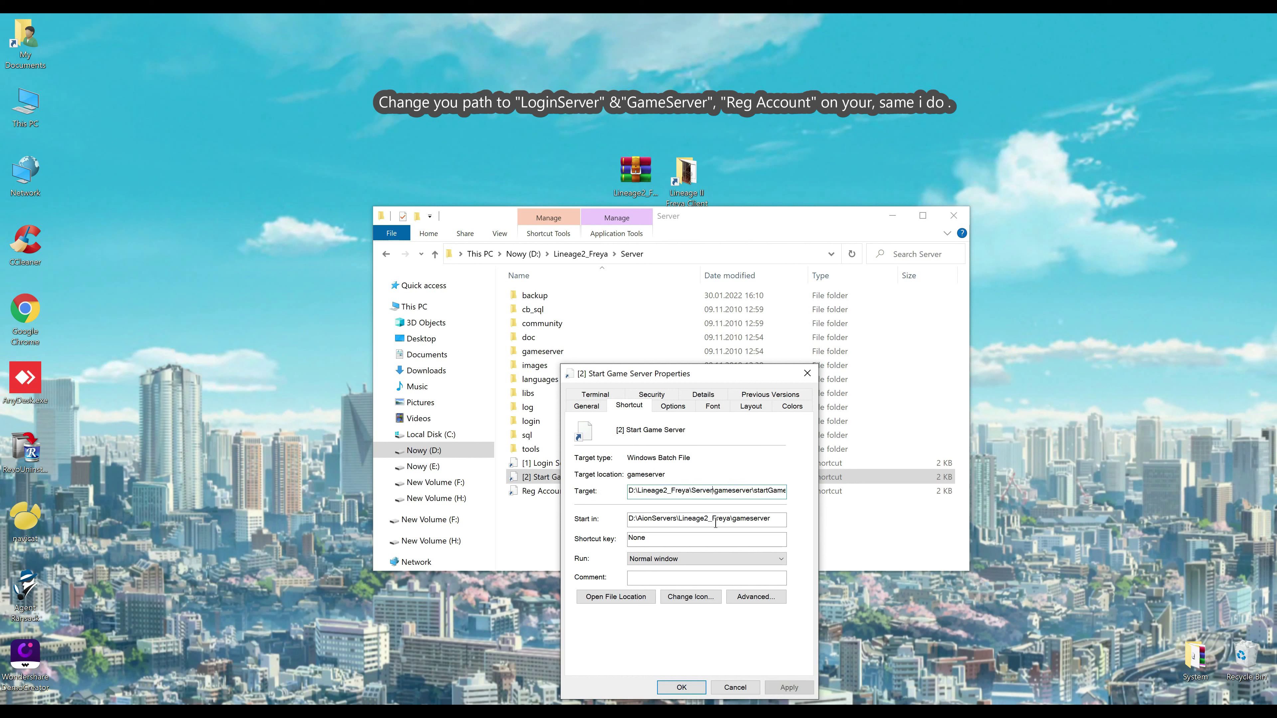
pyautogui.hotkey('ctrl', 'v')
pyautogui.moveTo(726, 520); pyautogui.dragTo(601, 521)
pyautogui.hotkey('ctrl', 'v')
pyautogui.click(789, 688)
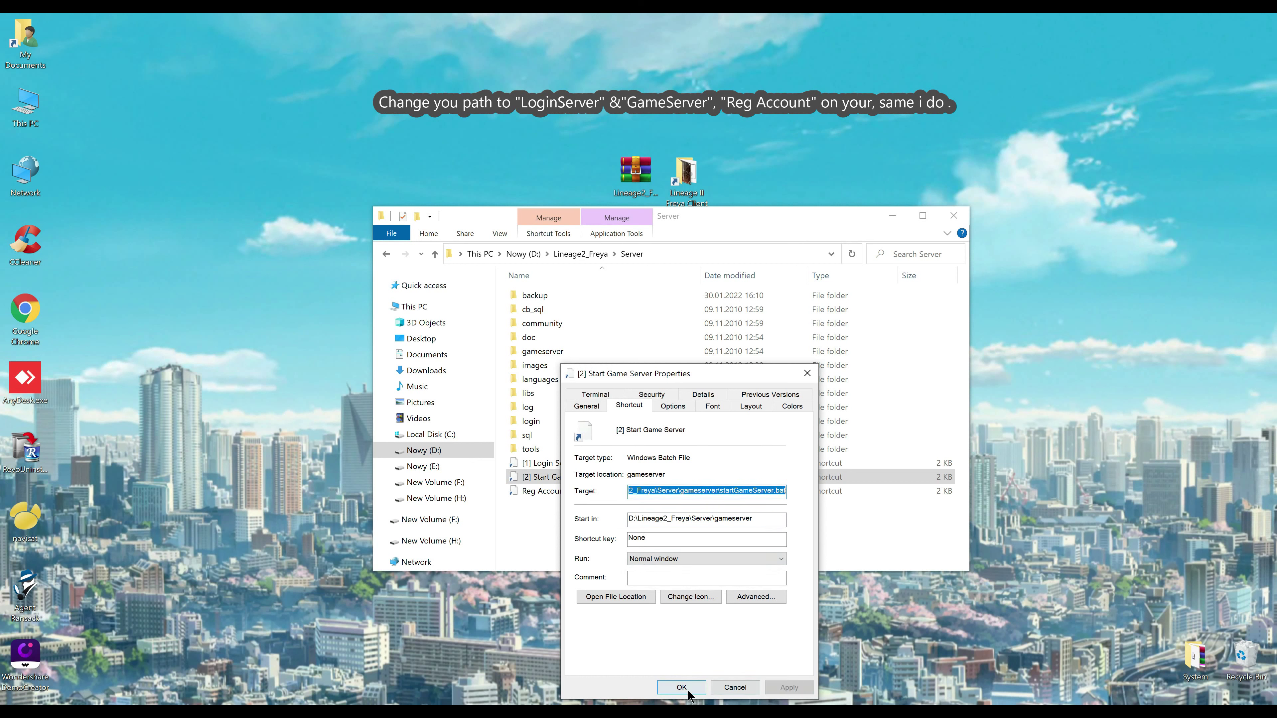
pyautogui.click(688, 692)
# Repoint the Reg Account shortcut's Start in and Target to D:\Lineage2_Freya\Server
pyautogui.click(551, 491)
pyautogui.rightClick(552, 491)
pyautogui.click(550, 483)
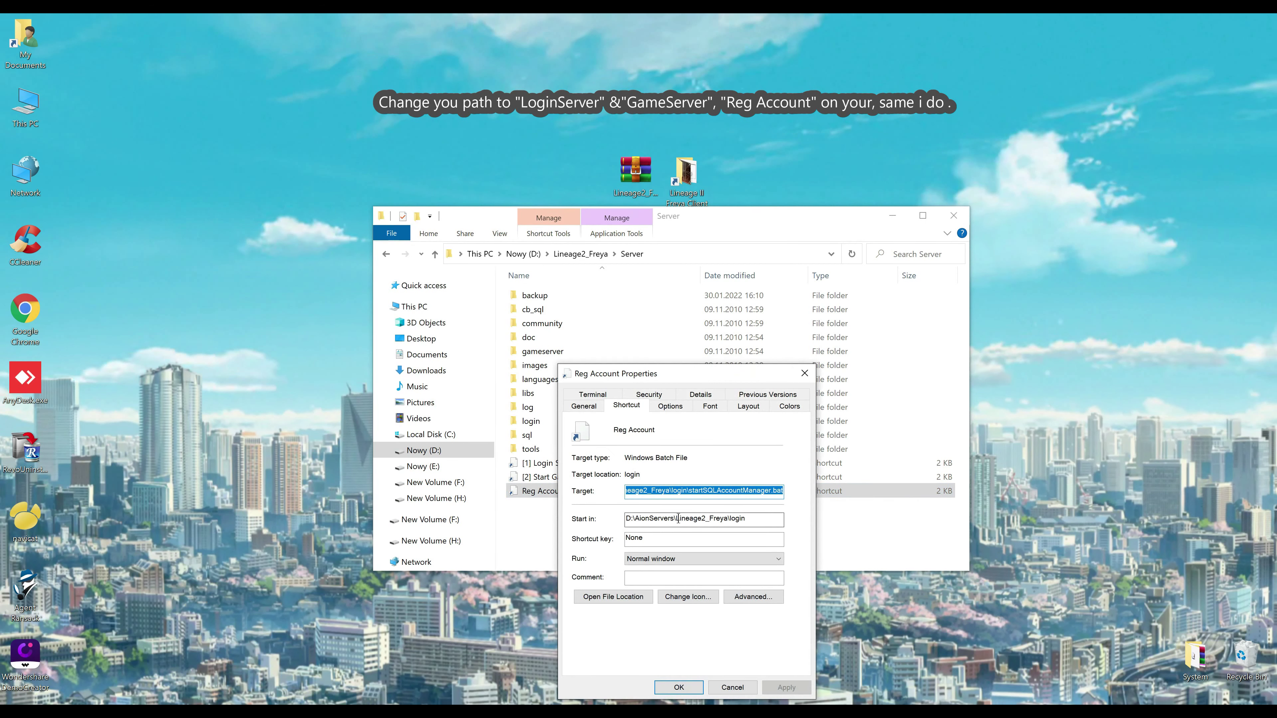
pyautogui.moveTo(726, 521); pyautogui.dragTo(626, 519)
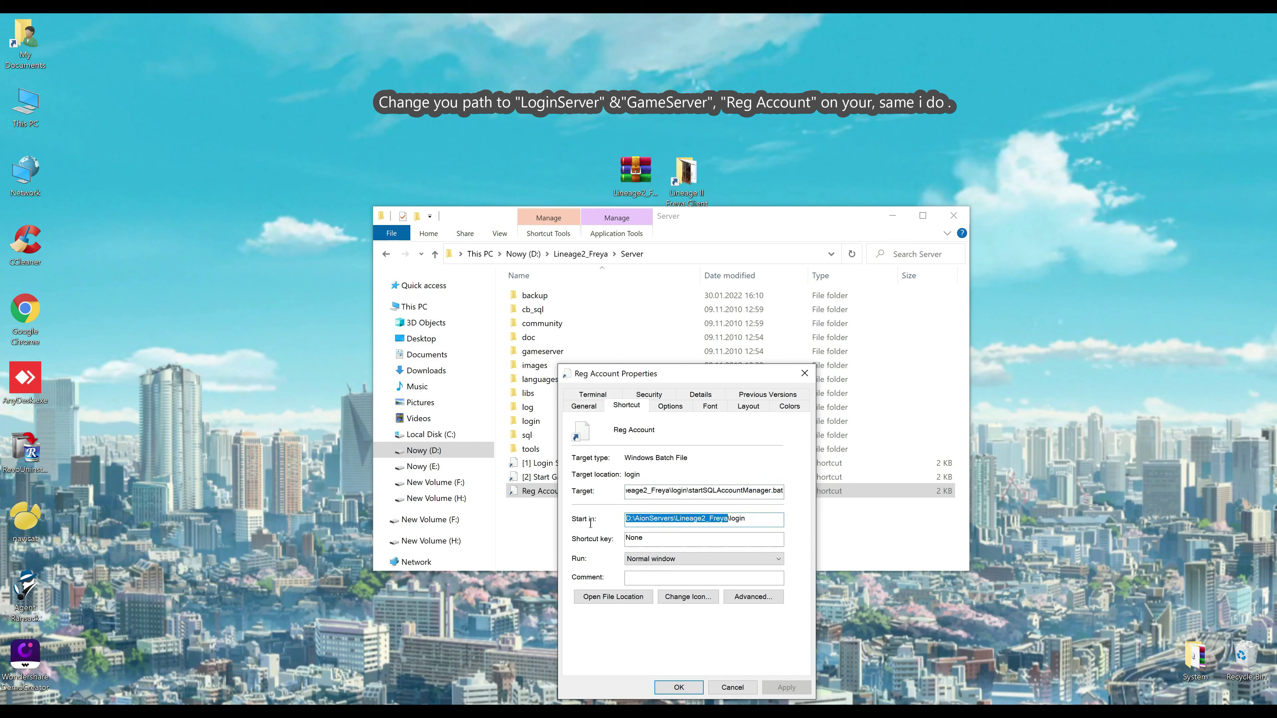
pyautogui.hotkey('ctrl', 'v')
pyautogui.click(682, 491)
pyautogui.hotkey('shift', 'Home')
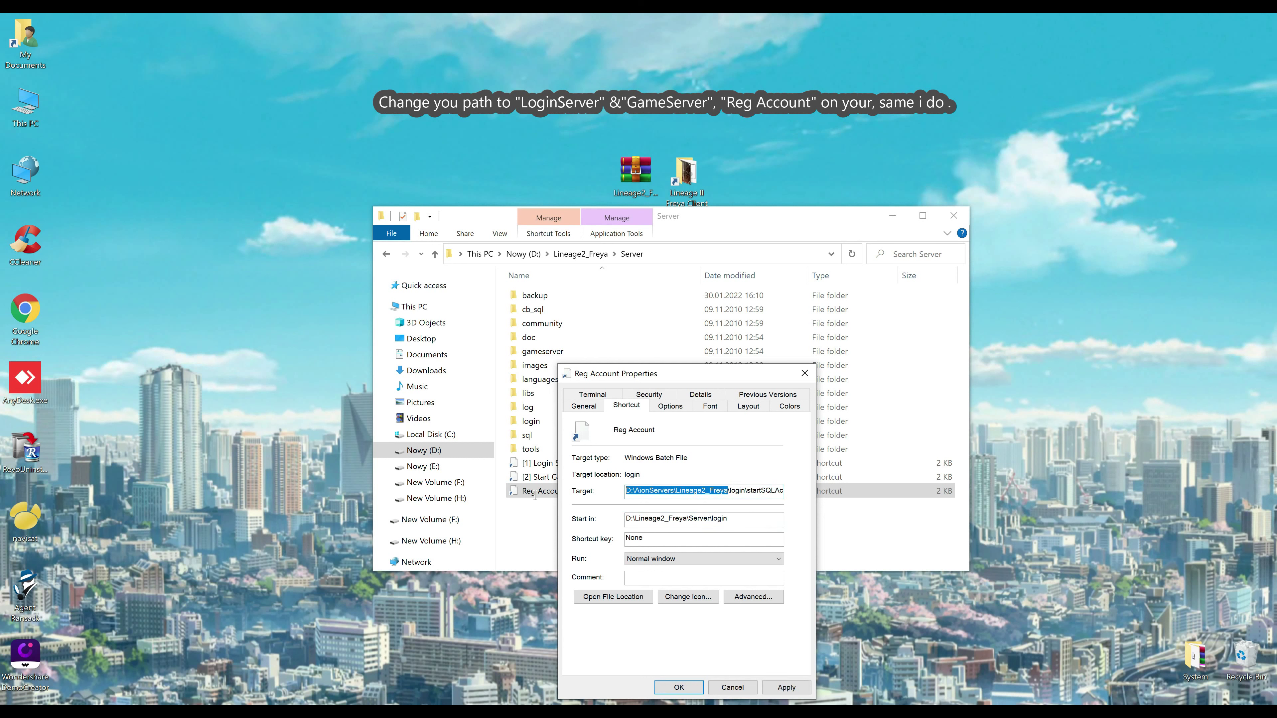
pyautogui.write('D:\\Lineage2_Freya\\Server\\login')
pyautogui.click(702, 689)
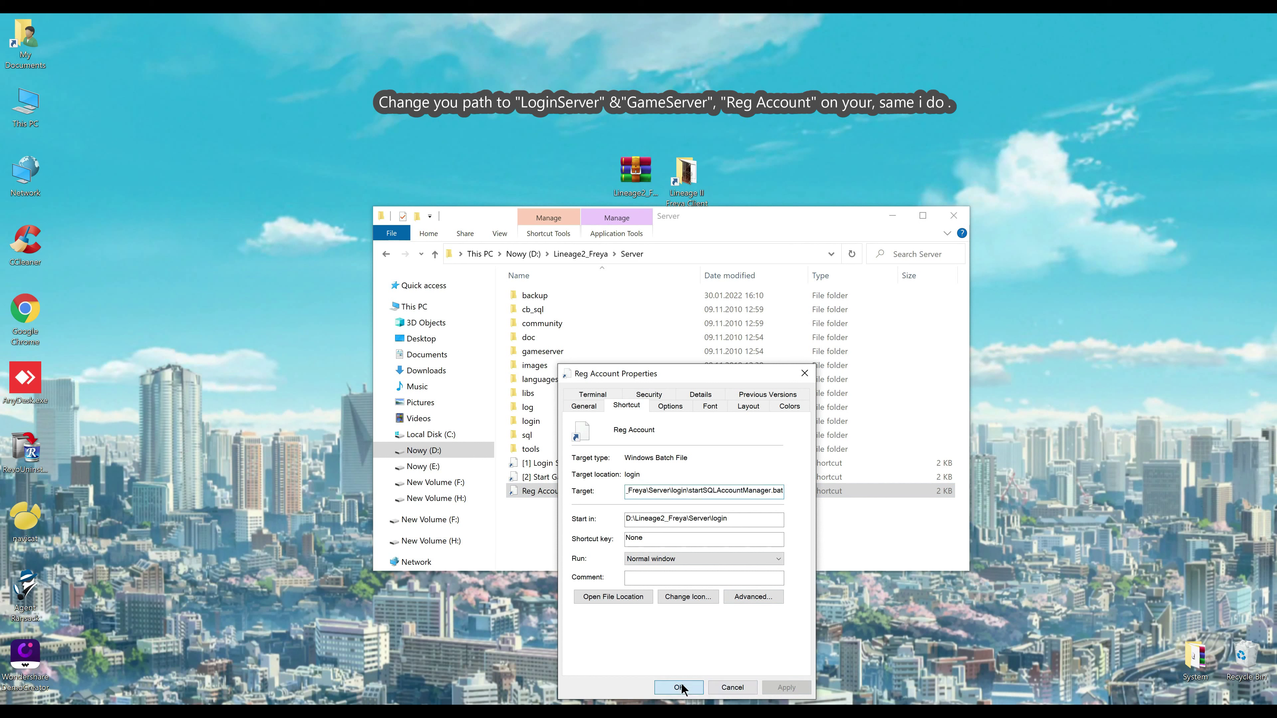
# Reposition File Explorer and browse into login, then its config folder
pyautogui.moveTo(696, 223); pyautogui.dragTo(728, 217)
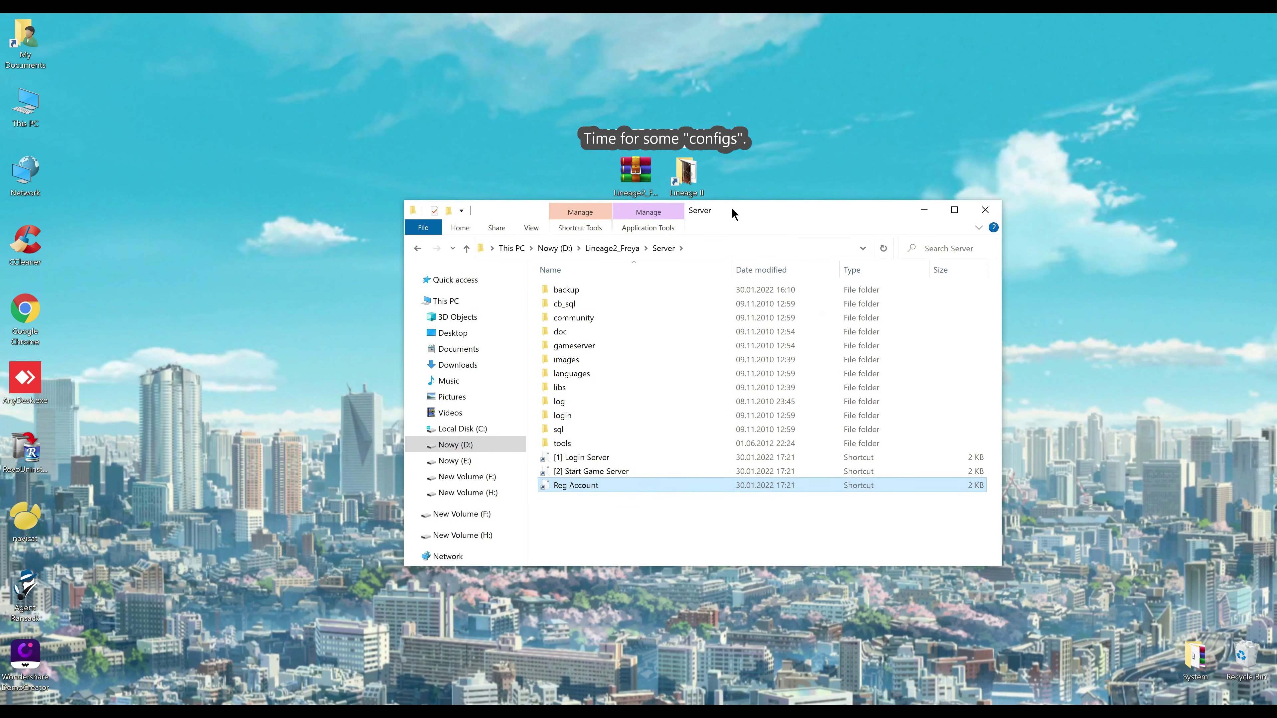
pyautogui.doubleClick(568, 412)
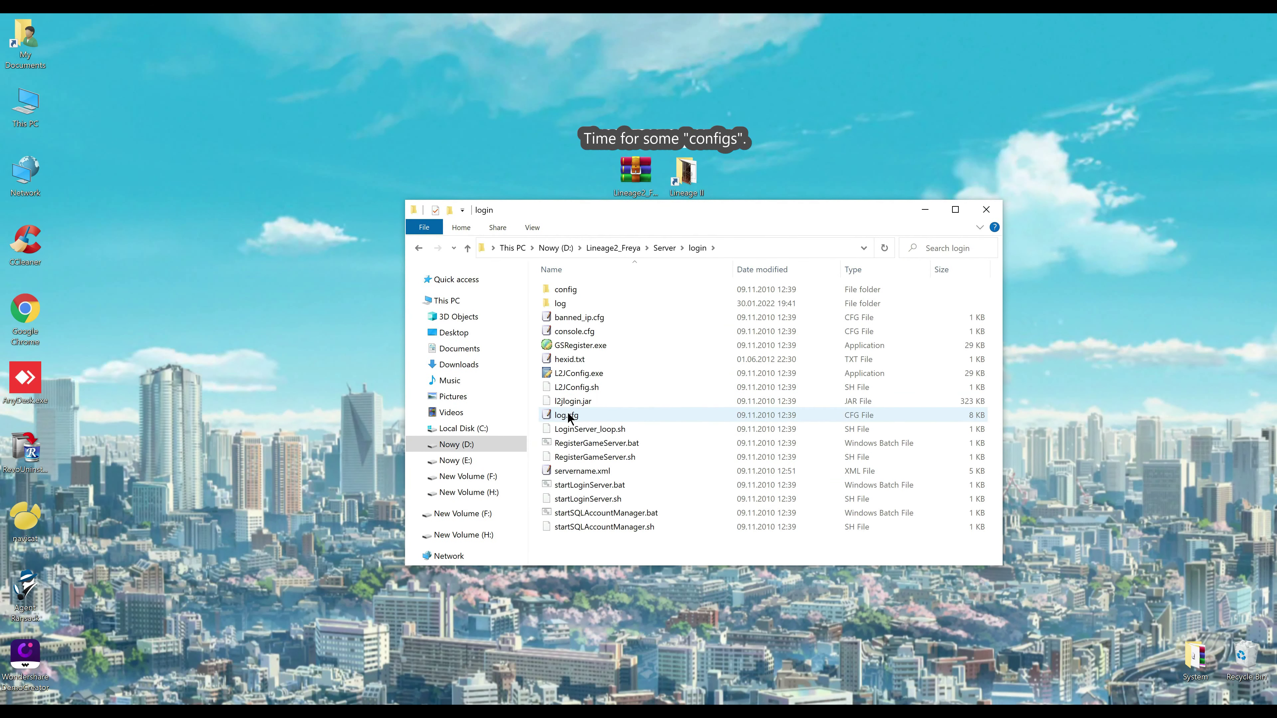
pyautogui.click(564, 289)
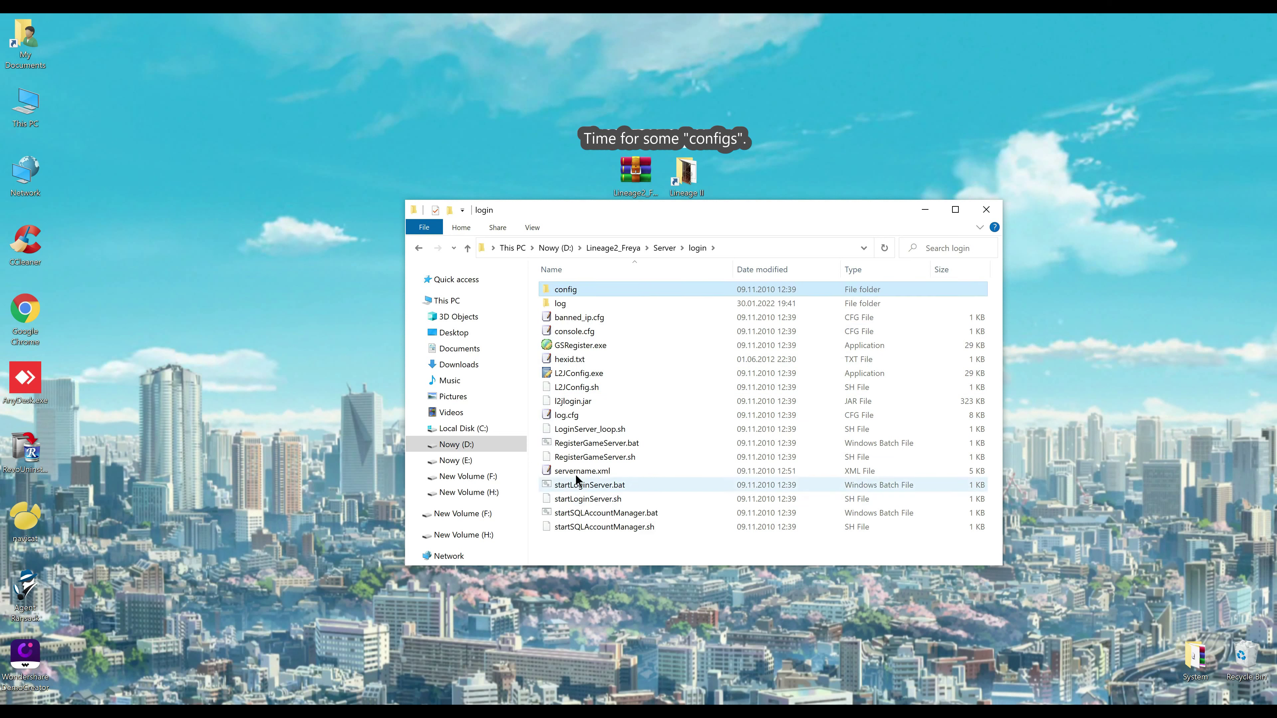
pyautogui.doubleClick(558, 292)
# Open loginserver.properties in EmEditor and shrink and reposition the editor window
pyautogui.doubleClick(564, 290)
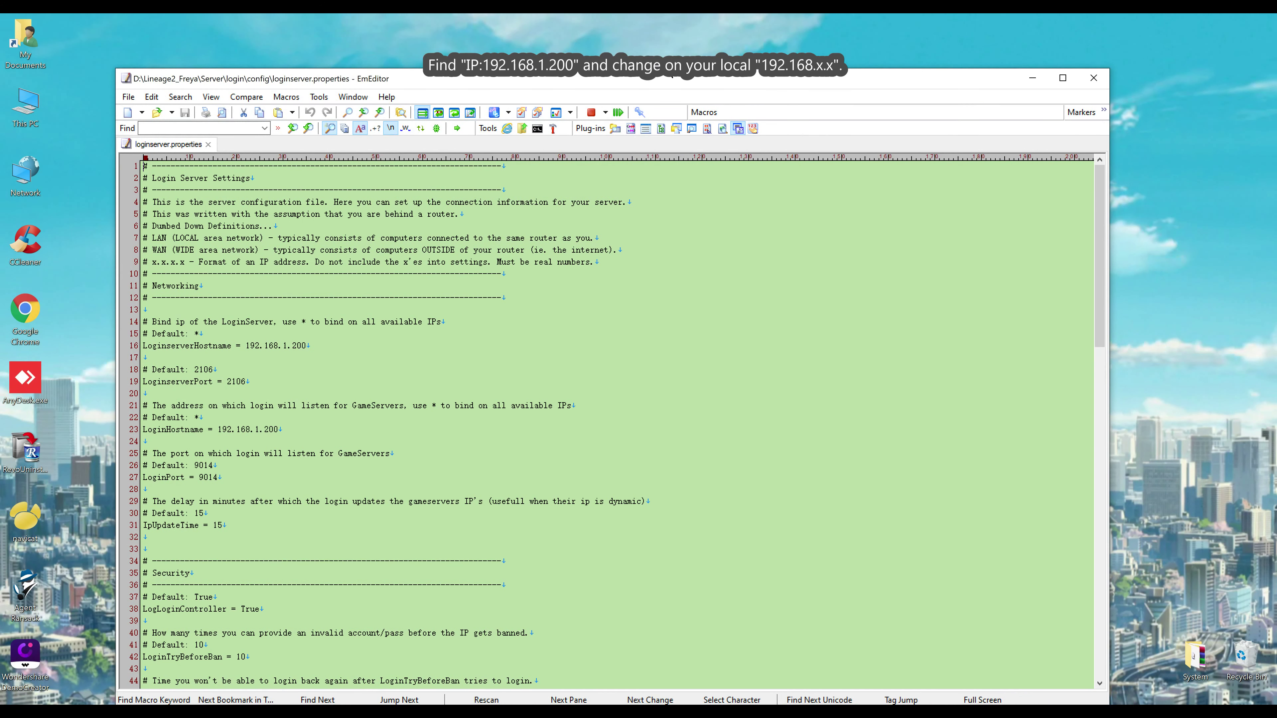
pyautogui.moveTo(655, 78); pyautogui.dragTo(665, 67)
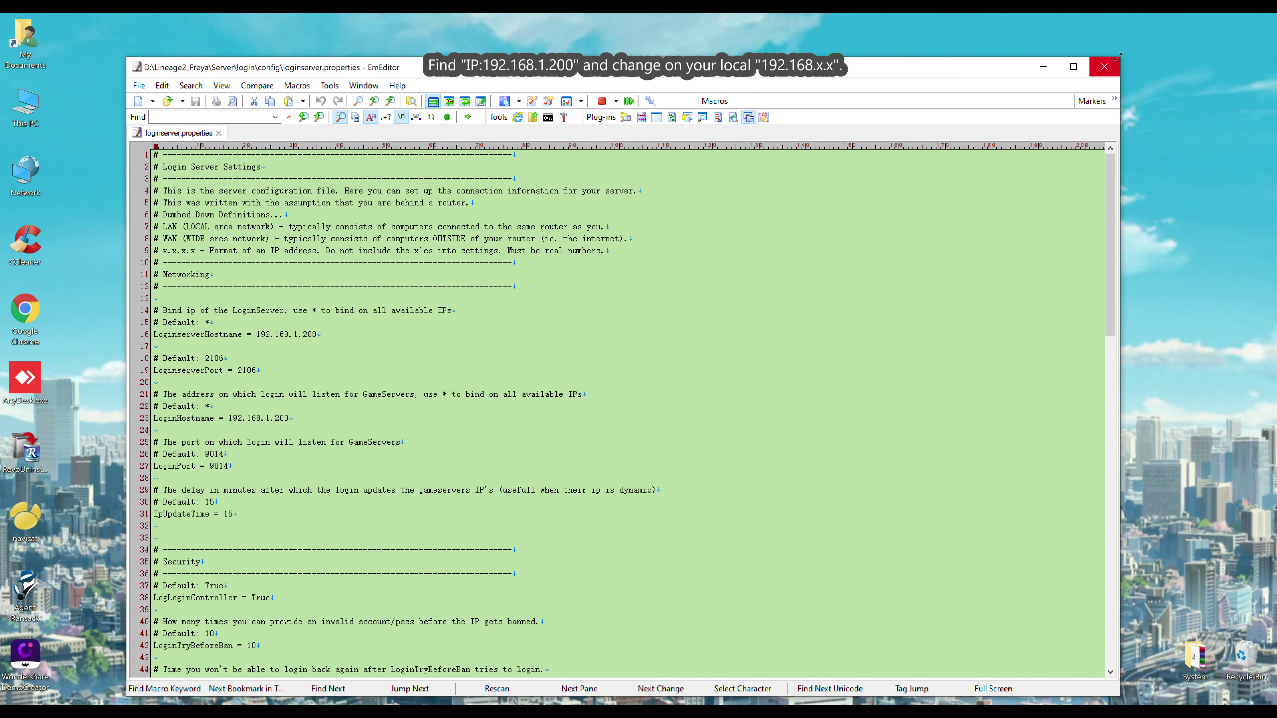
pyautogui.moveTo(1119, 55); pyautogui.dragTo(930, 174)
pyautogui.moveTo(700, 192); pyautogui.dragTo(807, 139)
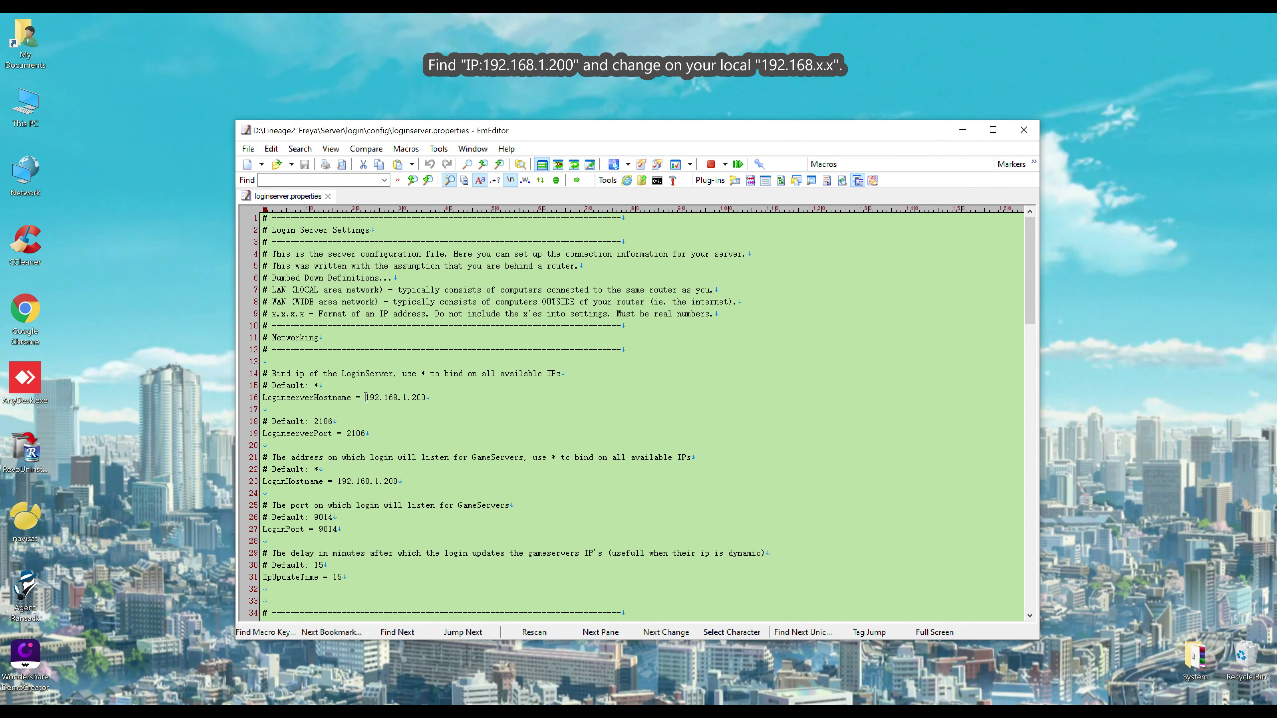
# Batch-replace every 192.168.1.200 with 192.168.1.10 in loginserver.properties
pyautogui.moveTo(366, 397); pyautogui.dragTo(428, 396)
pyautogui.click(301, 148)
pyautogui.click(322, 242)
pyautogui.moveTo(826, 308); pyautogui.dragTo(702, 274)
pyautogui.doubleClick(657, 351)
pyautogui.moveTo(667, 350); pyautogui.dragTo(615, 349)
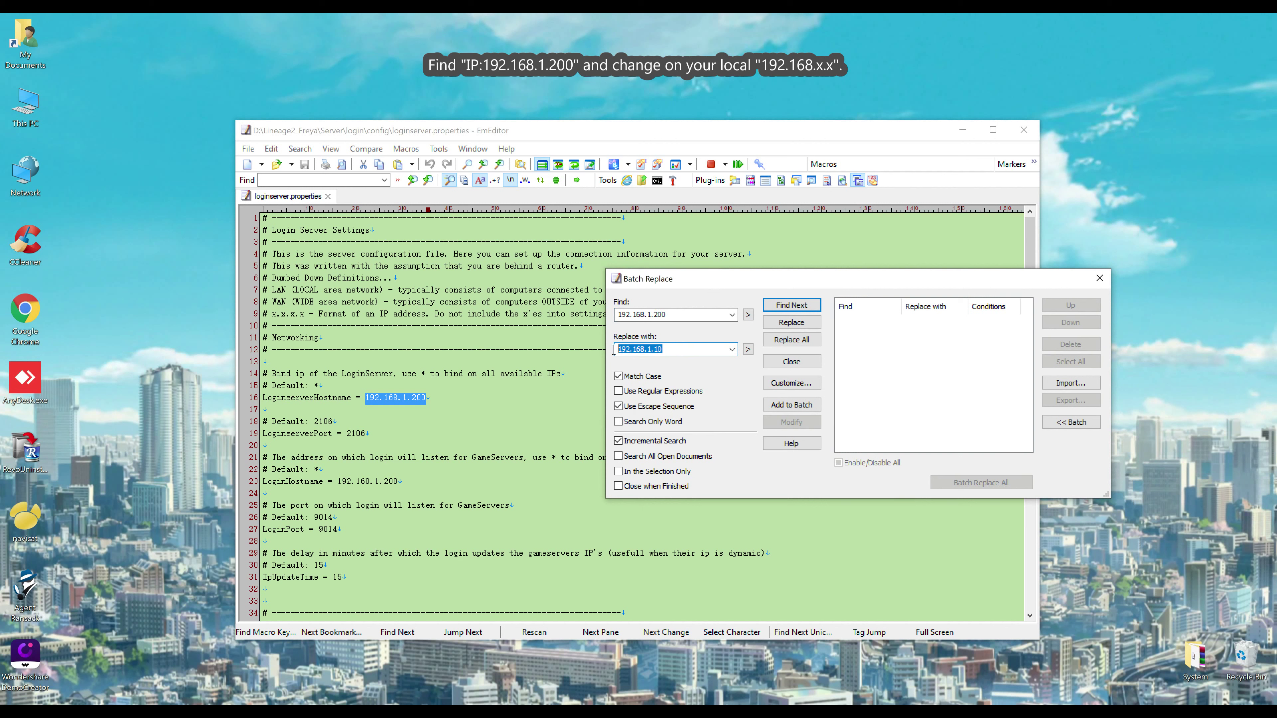
pyautogui.click(783, 342)
# Close the replace dialog and review the Database settings block in loginserver.properties
pyautogui.click(1104, 280)
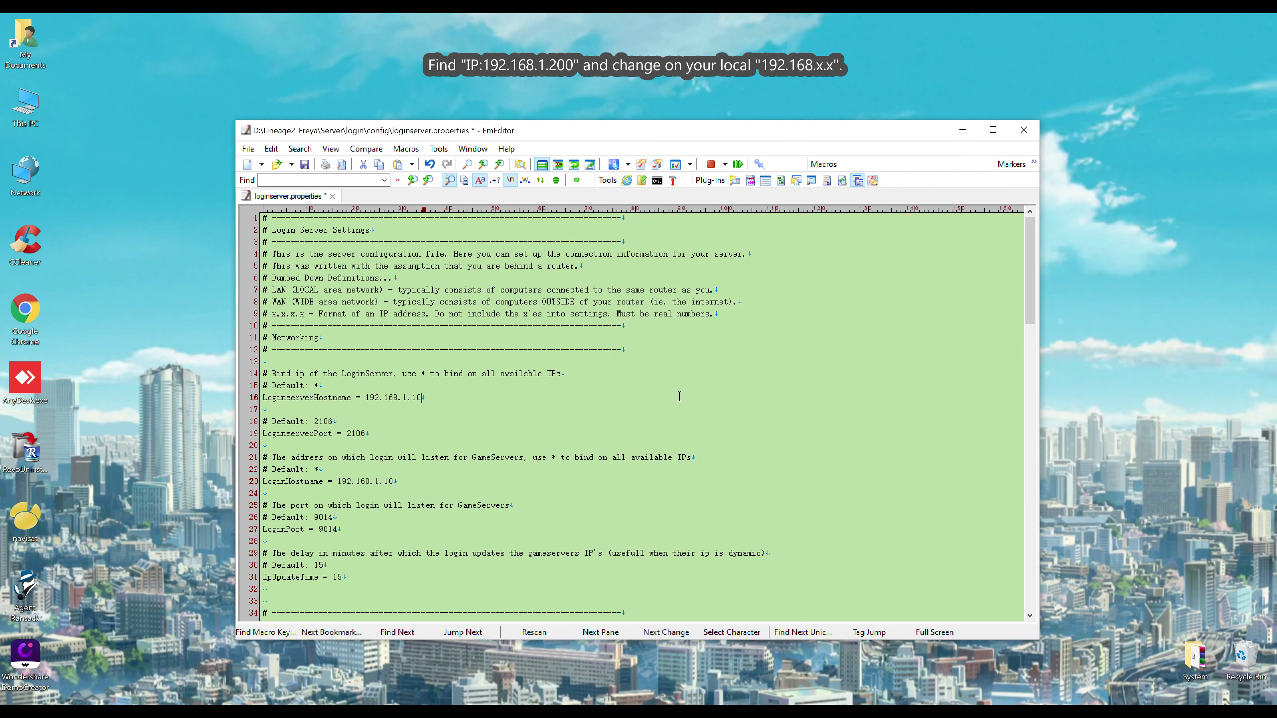
pyautogui.scroll(-5, 572, 453)
pyautogui.scroll(2, 493, 414)
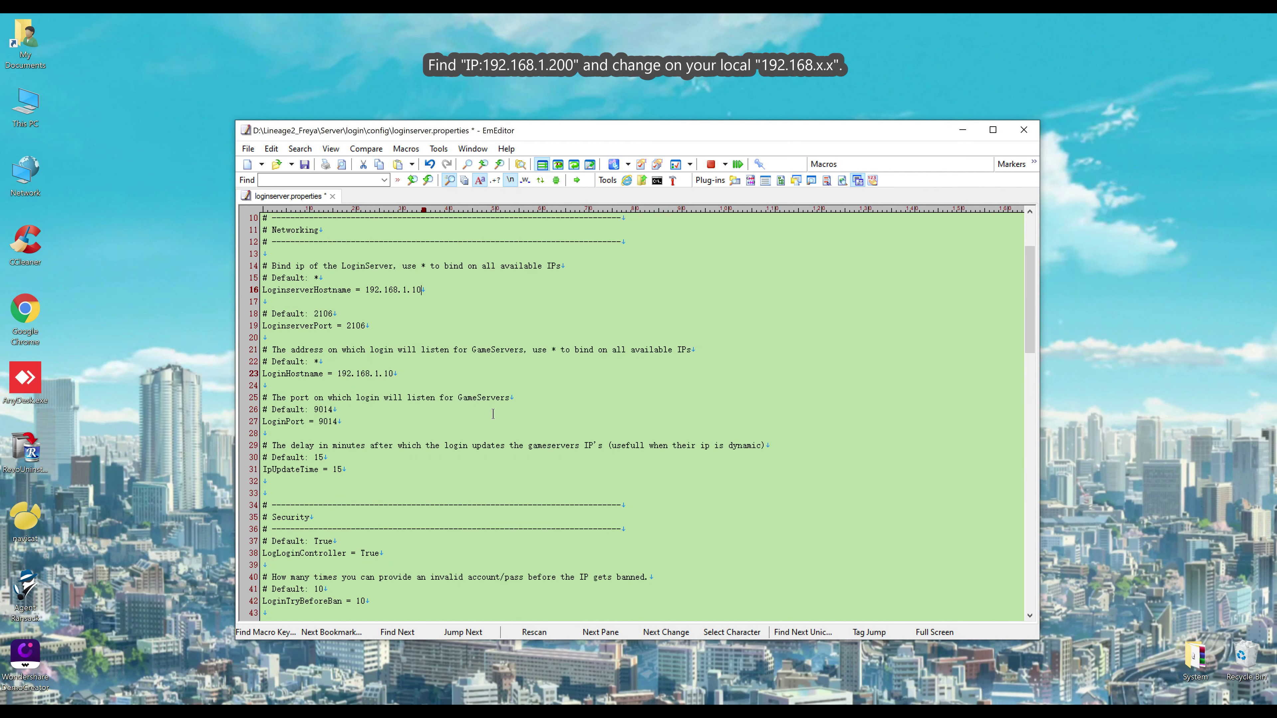
pyautogui.moveTo(409, 377); pyautogui.dragTo(337, 375)
pyautogui.scroll(-8, 423, 434)
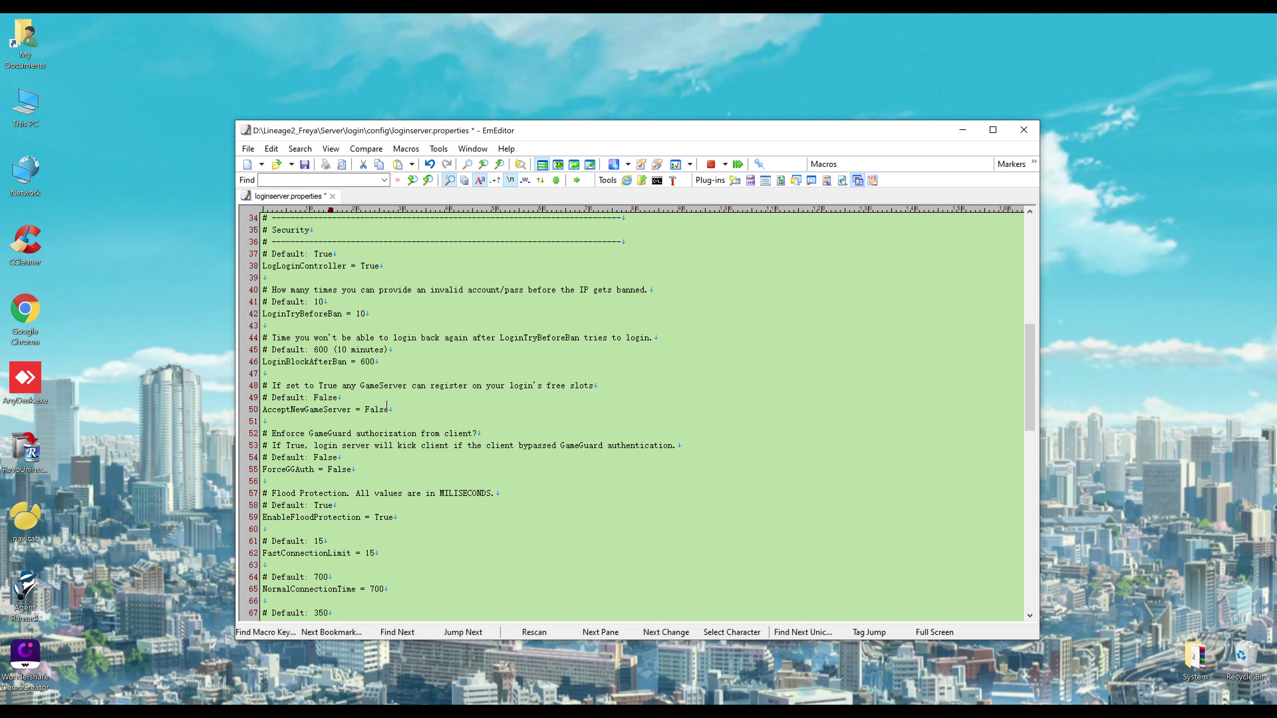
pyautogui.scroll(-7, 387, 405)
pyautogui.scroll(-3, 384, 409)
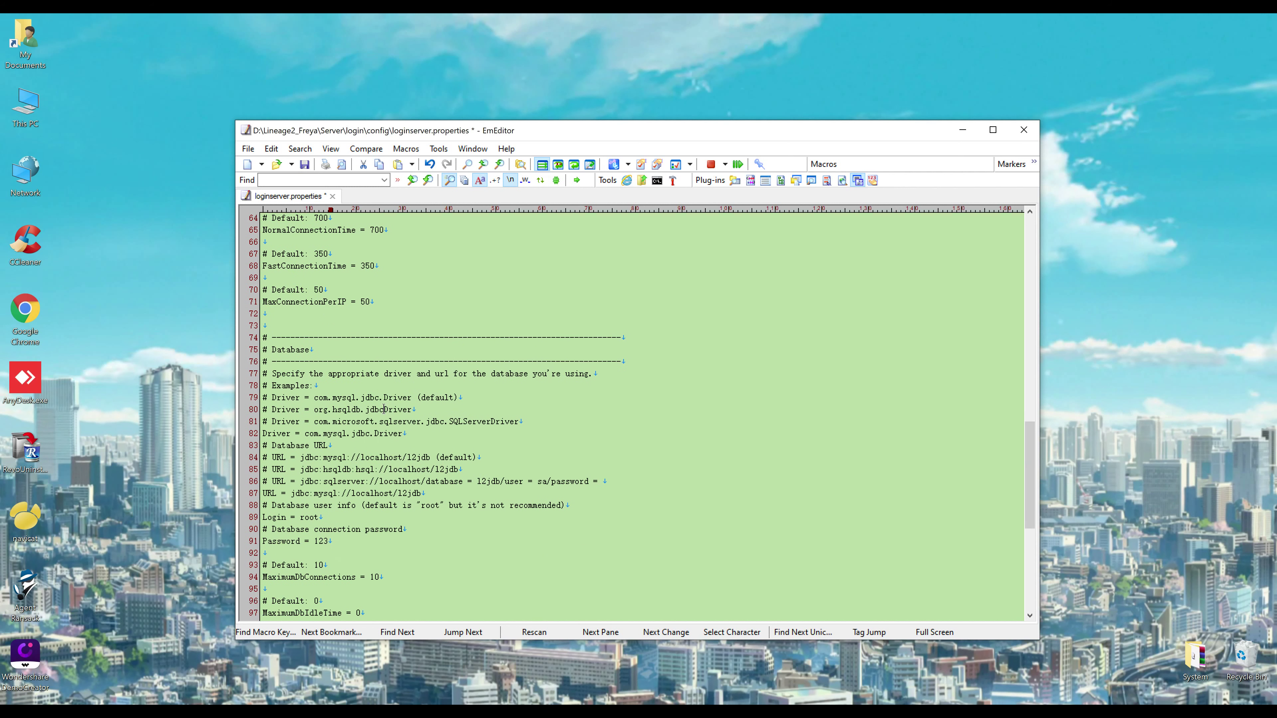
pyautogui.moveTo(246, 338); pyautogui.dragTo(268, 544)
pyautogui.scroll(-3, 437, 444)
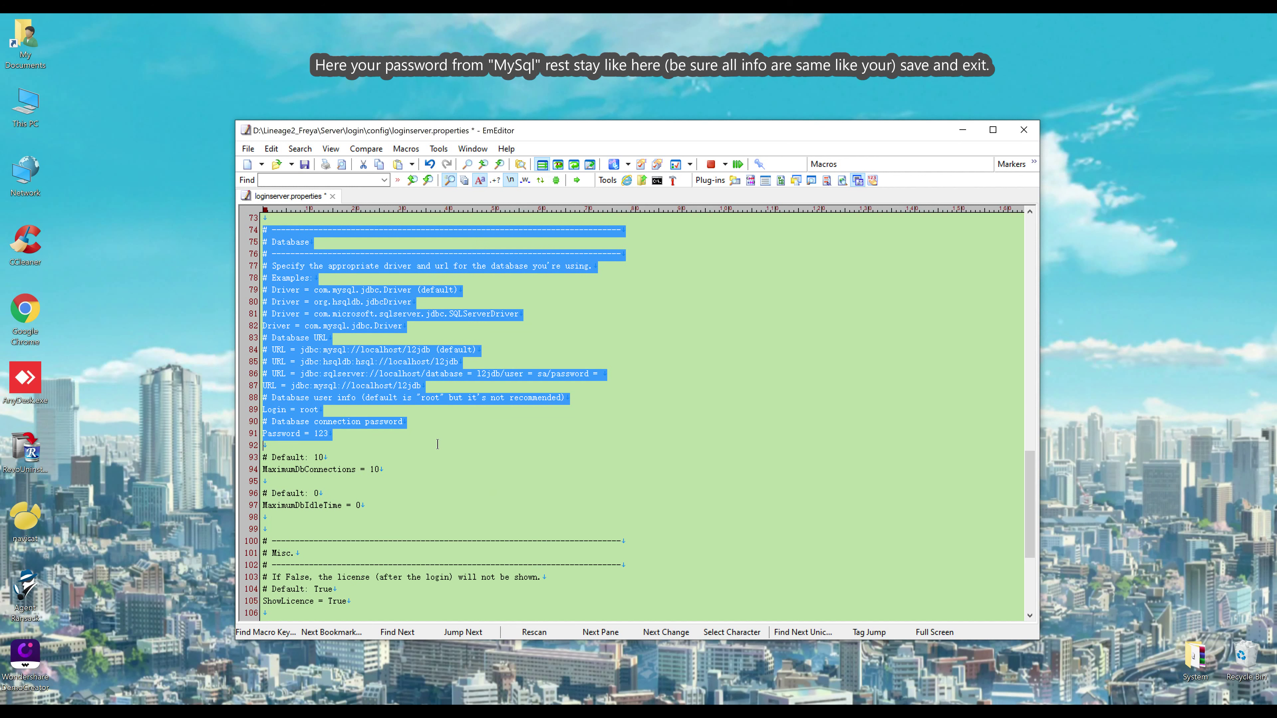
pyautogui.click(450, 386)
# Confirm the l2jdb database name against Navicat's database list
pyautogui.doubleClick(404, 387)
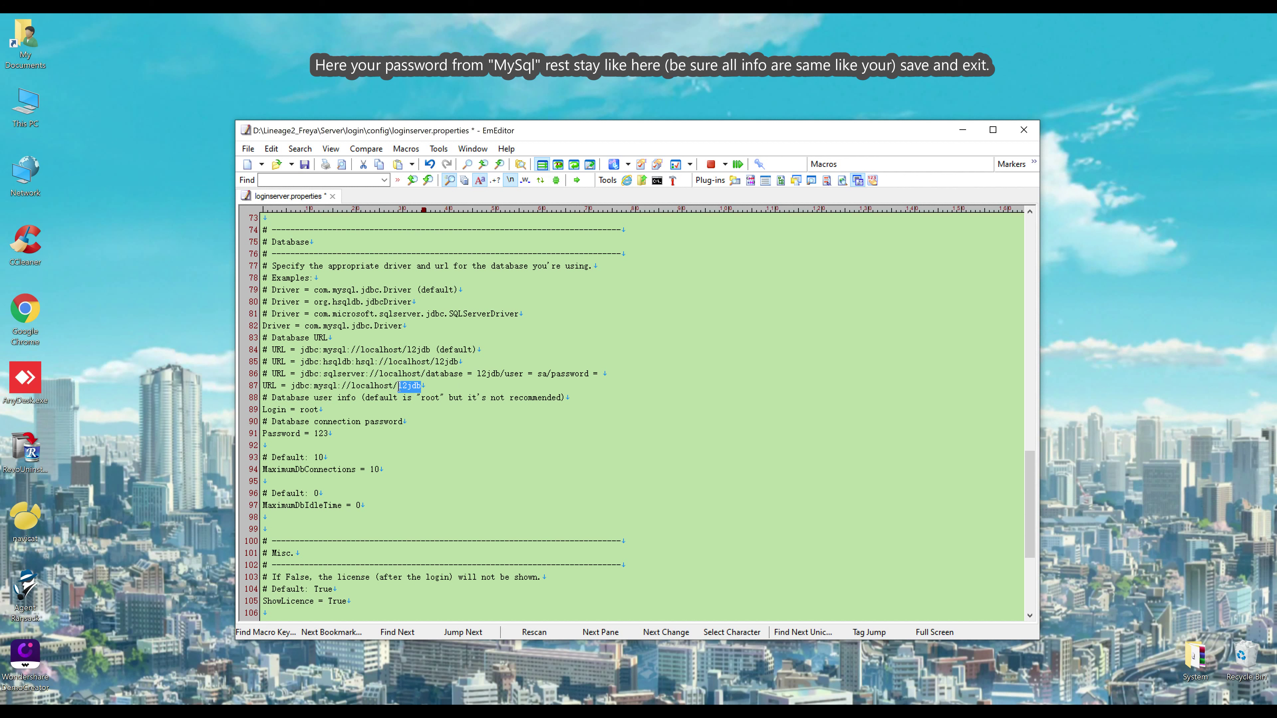
pyautogui.moveTo(343, 433)
pyautogui.mouseDown()
pyautogui.moveTo(271, 434)
pyautogui.moveTo(323, 436)
pyautogui.mouseUp()
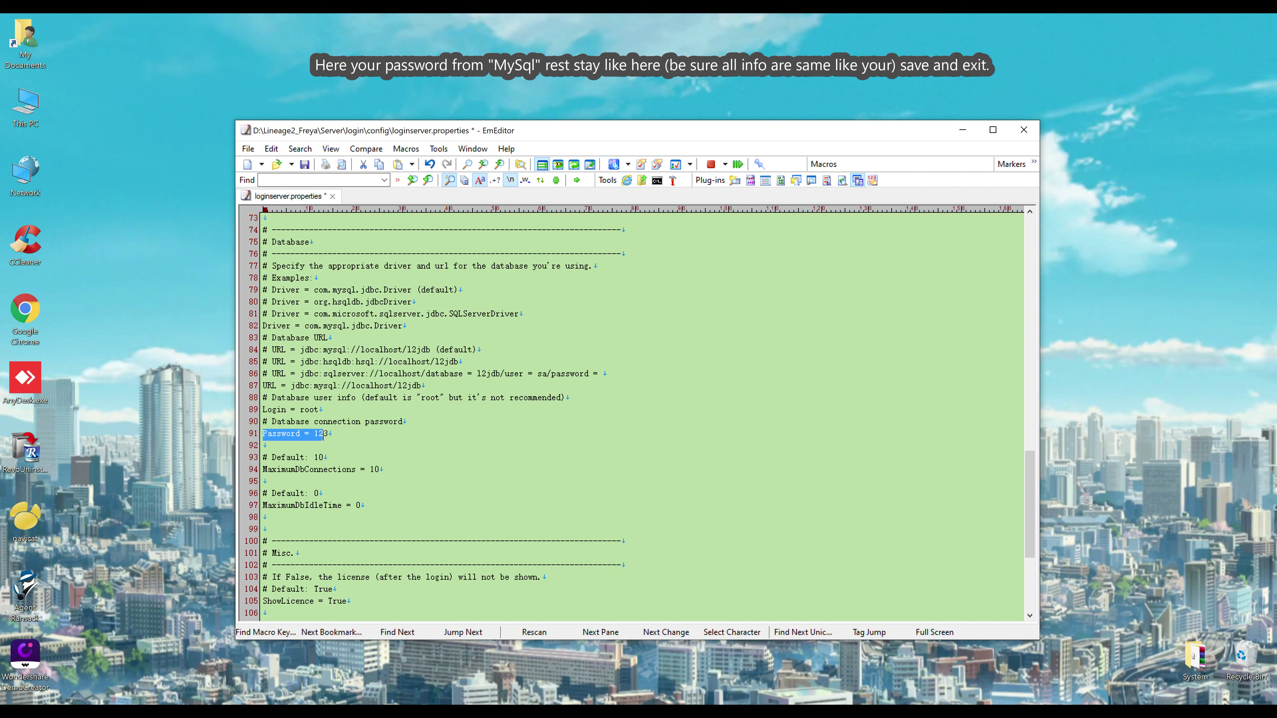
pyautogui.hotkey('alt', 'Tab')
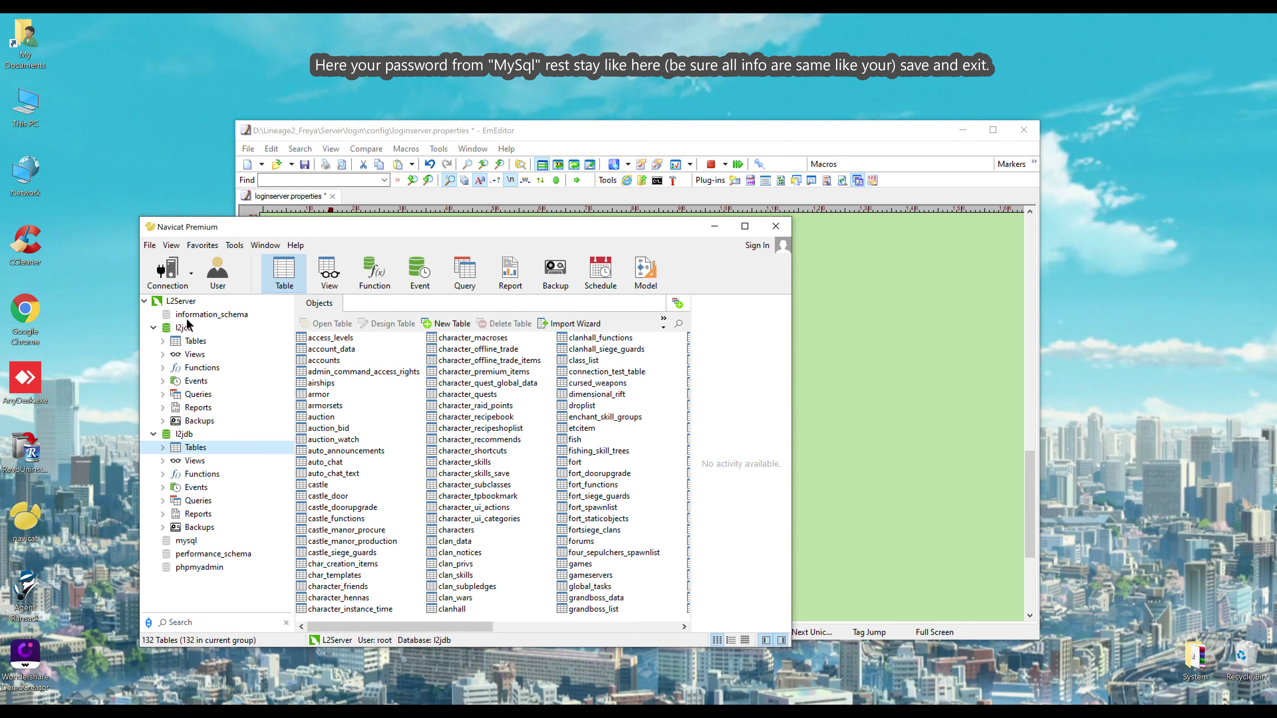
pyautogui.click(179, 304)
pyautogui.click(714, 227)
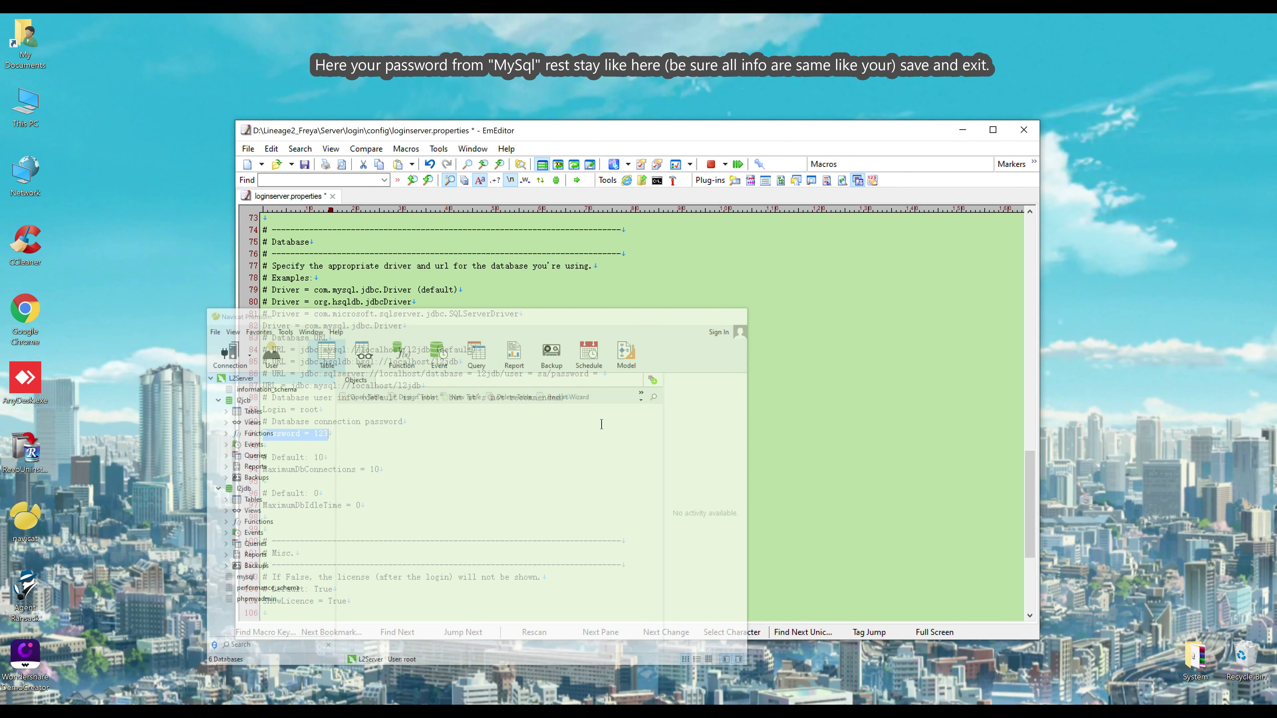
# Enter the MySQL root password on the Password line and save loginserver.properties
pyautogui.click(342, 434)
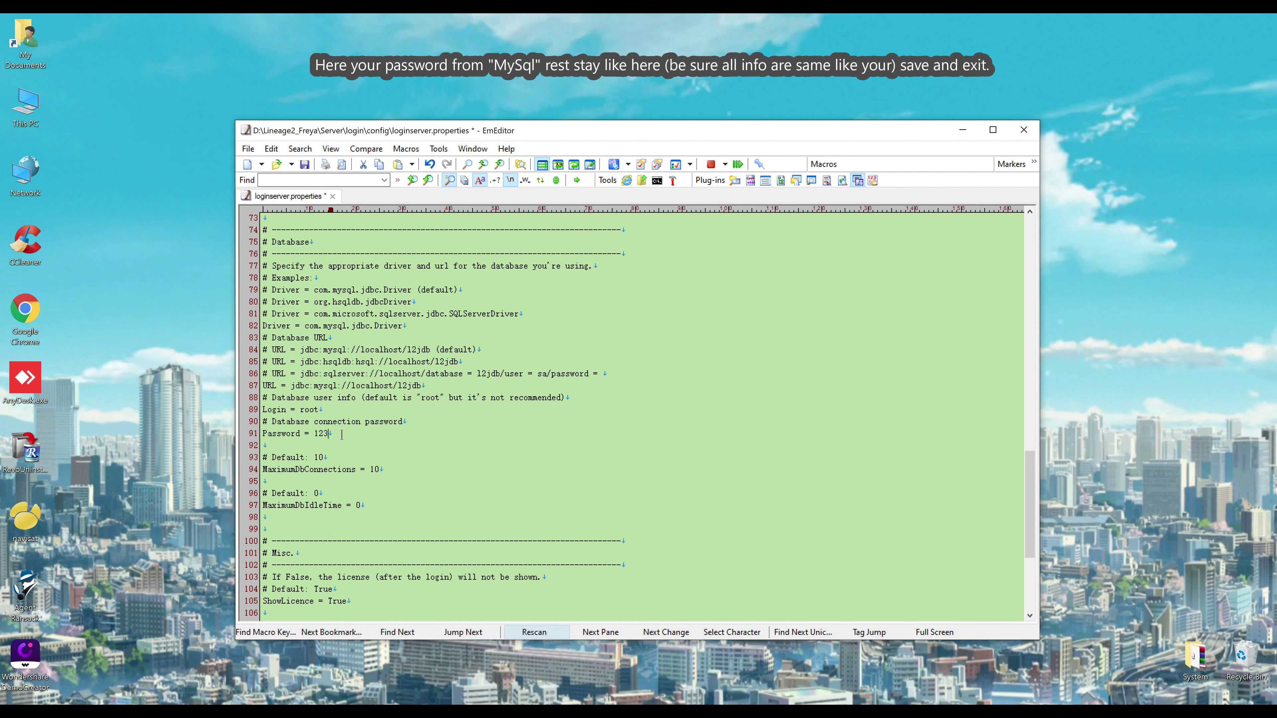
pyautogui.write('456')
pyautogui.scroll(-5, 343, 422)
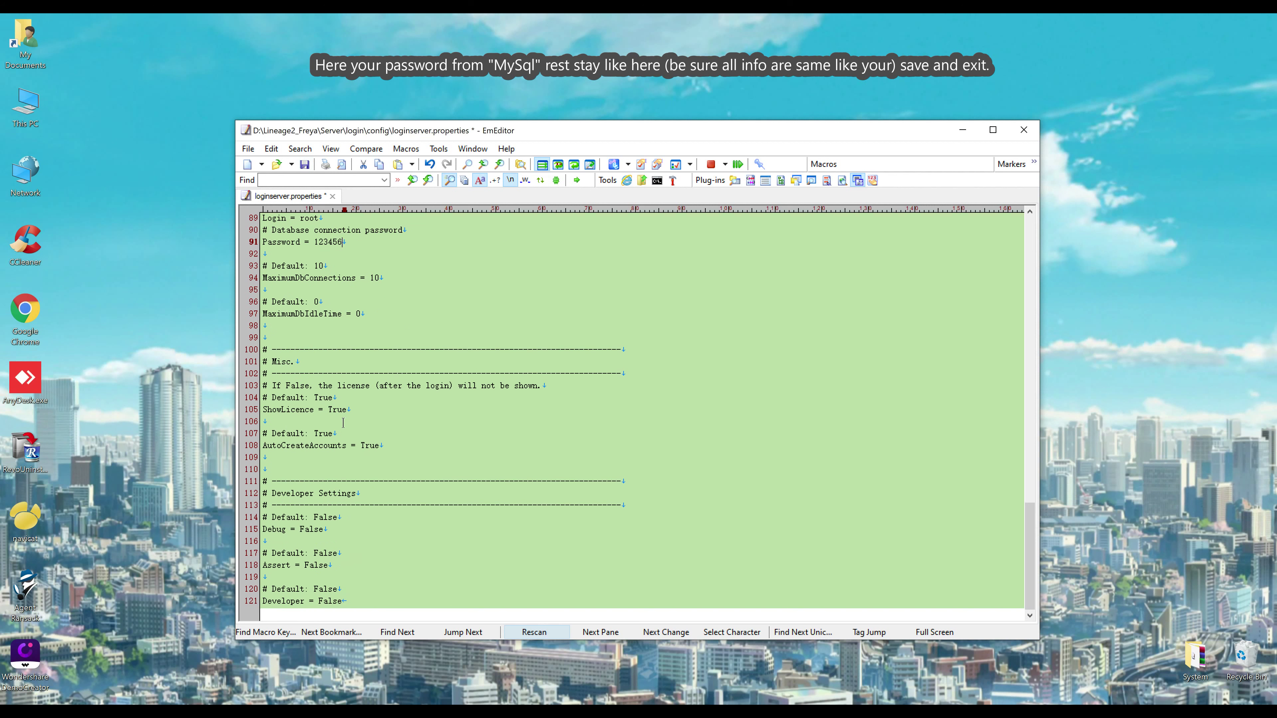
pyautogui.click(304, 165)
# Close loginserver.properties, then view mmo.properties and telnet.properties without editing them
pyautogui.click(1023, 129)
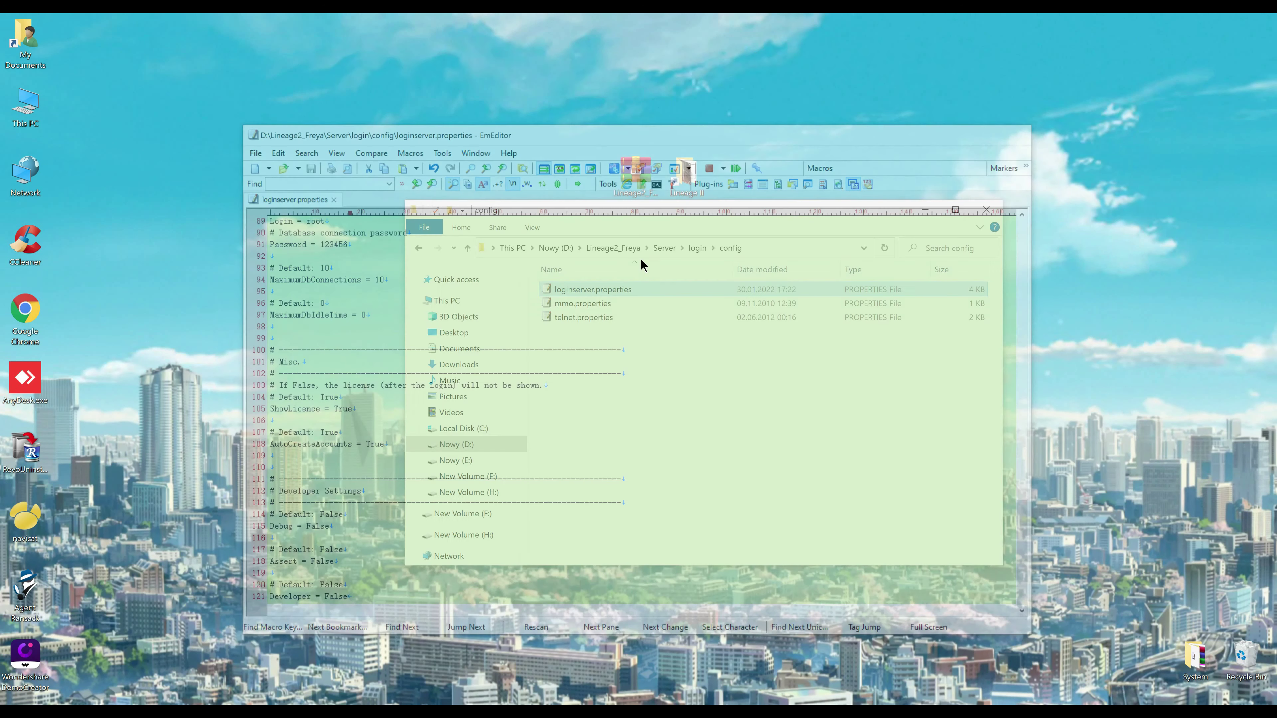
pyautogui.click(570, 307)
pyautogui.doubleClick(569, 305)
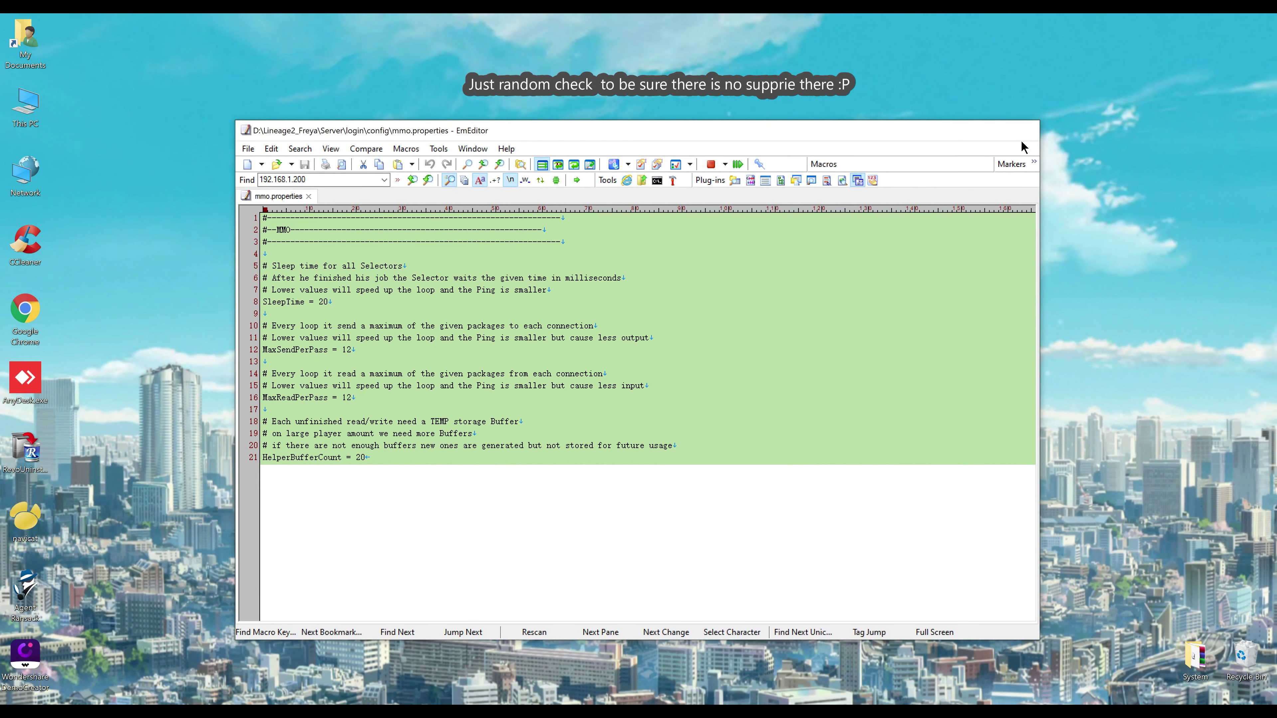
pyautogui.click(1024, 131)
pyautogui.click(579, 318)
pyautogui.press('Return')
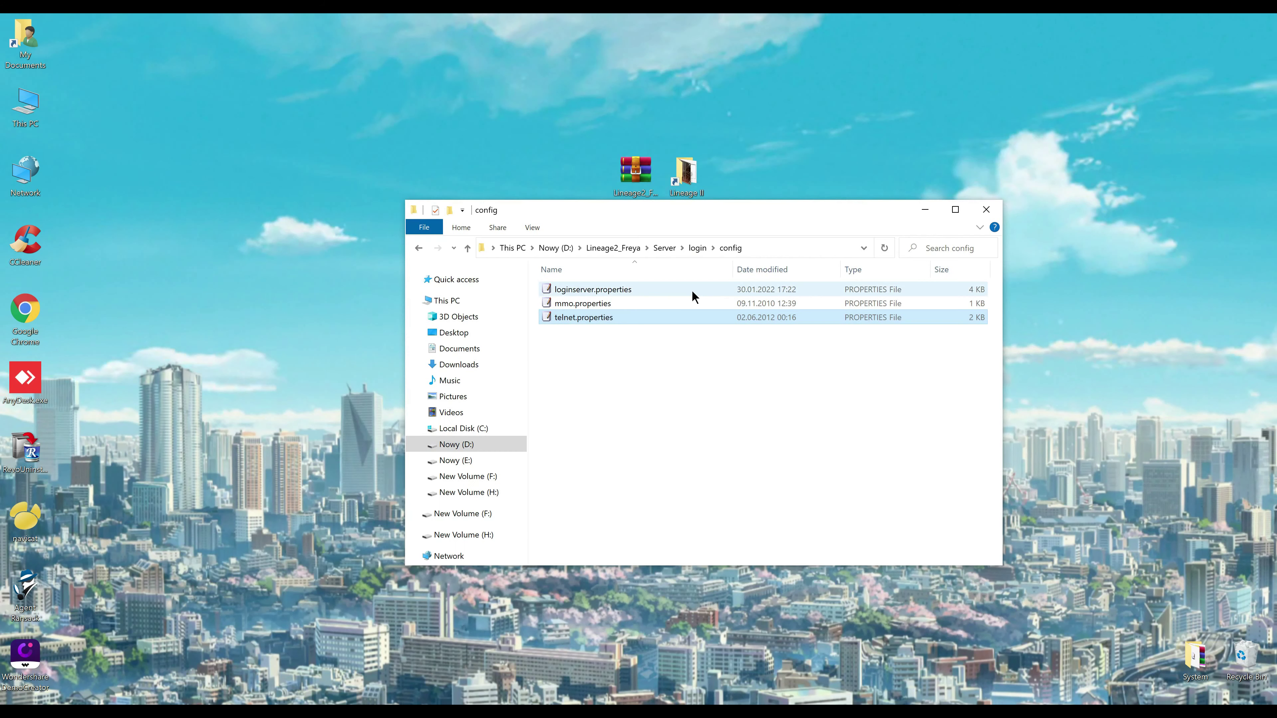
pyautogui.click(1024, 129)
# Navigate from the login folder to Server\gameserver\config
pyautogui.click(664, 248)
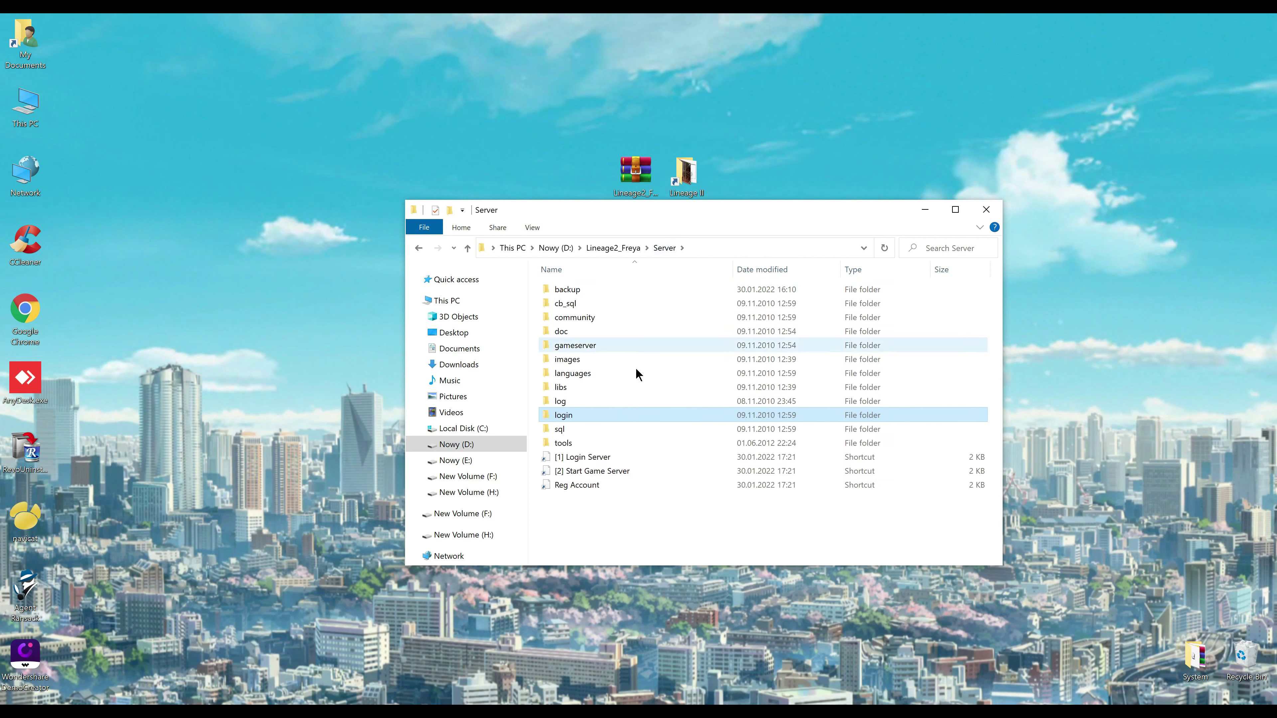
pyautogui.click(579, 344)
pyautogui.doubleClick(578, 342)
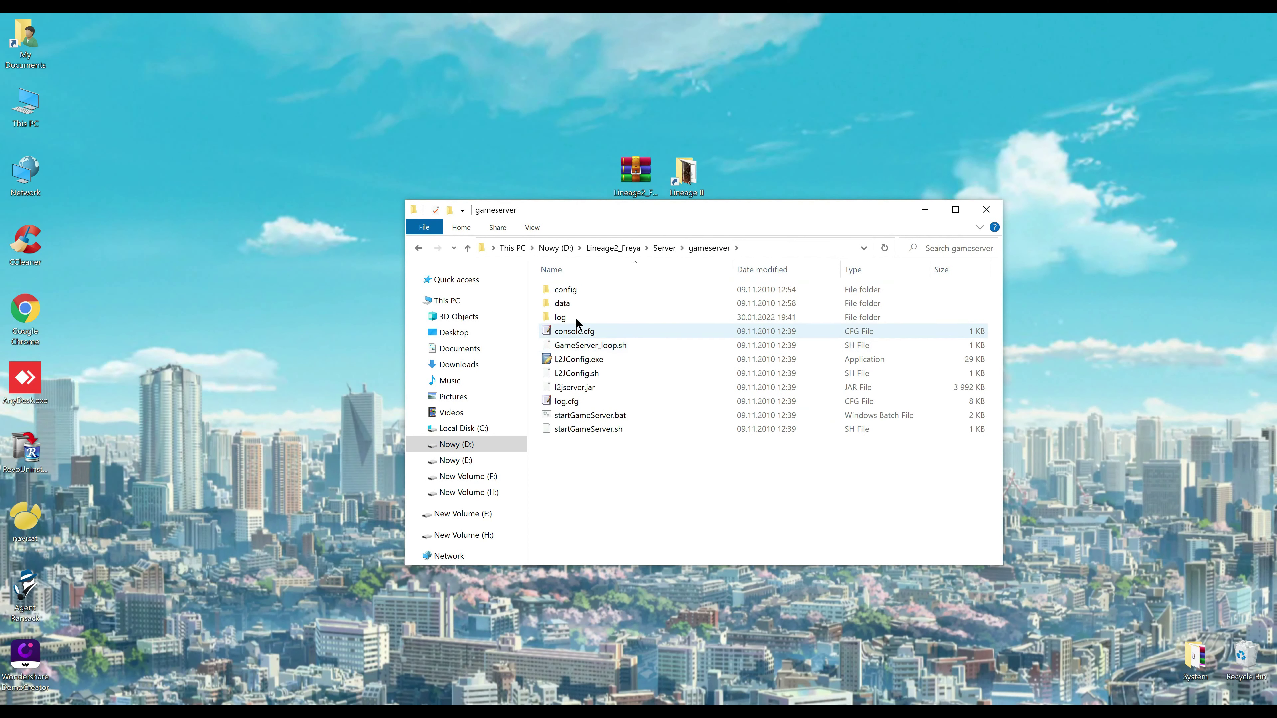
pyautogui.click(566, 289)
pyautogui.doubleClick(566, 289)
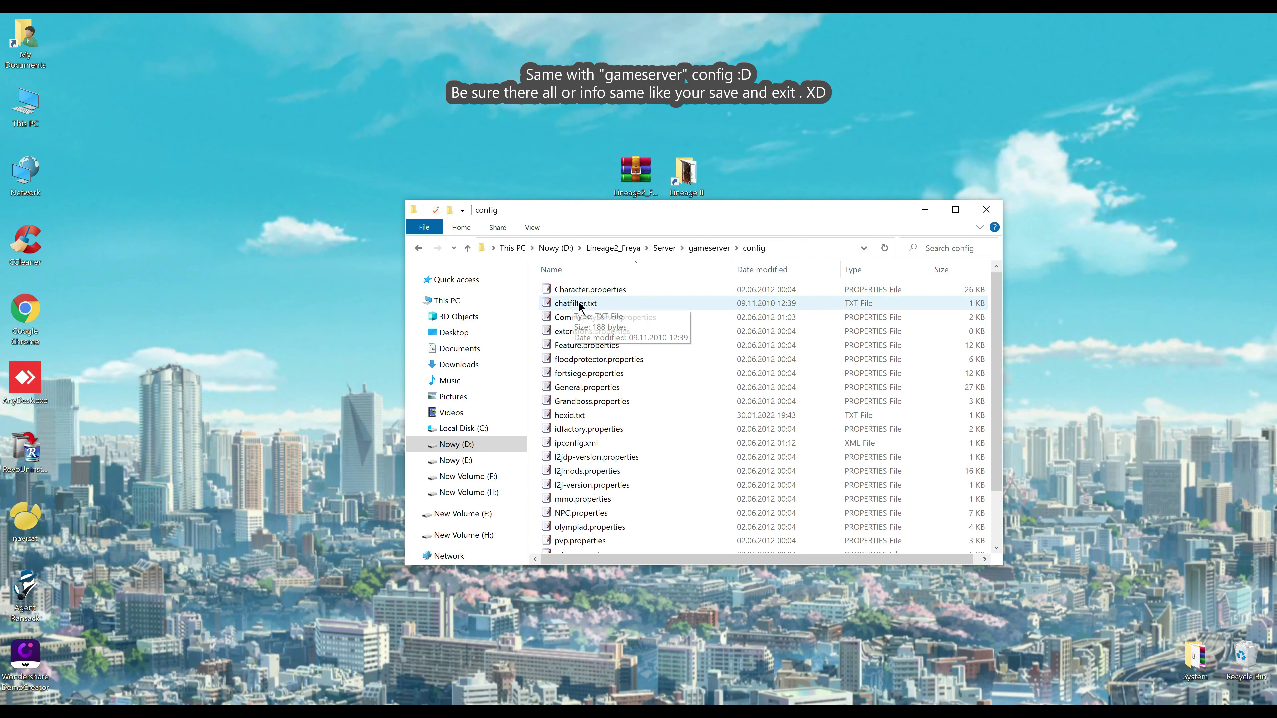
# View Character.properties and General.properties in EmEditor, closing each unchanged
pyautogui.doubleClick(583, 292)
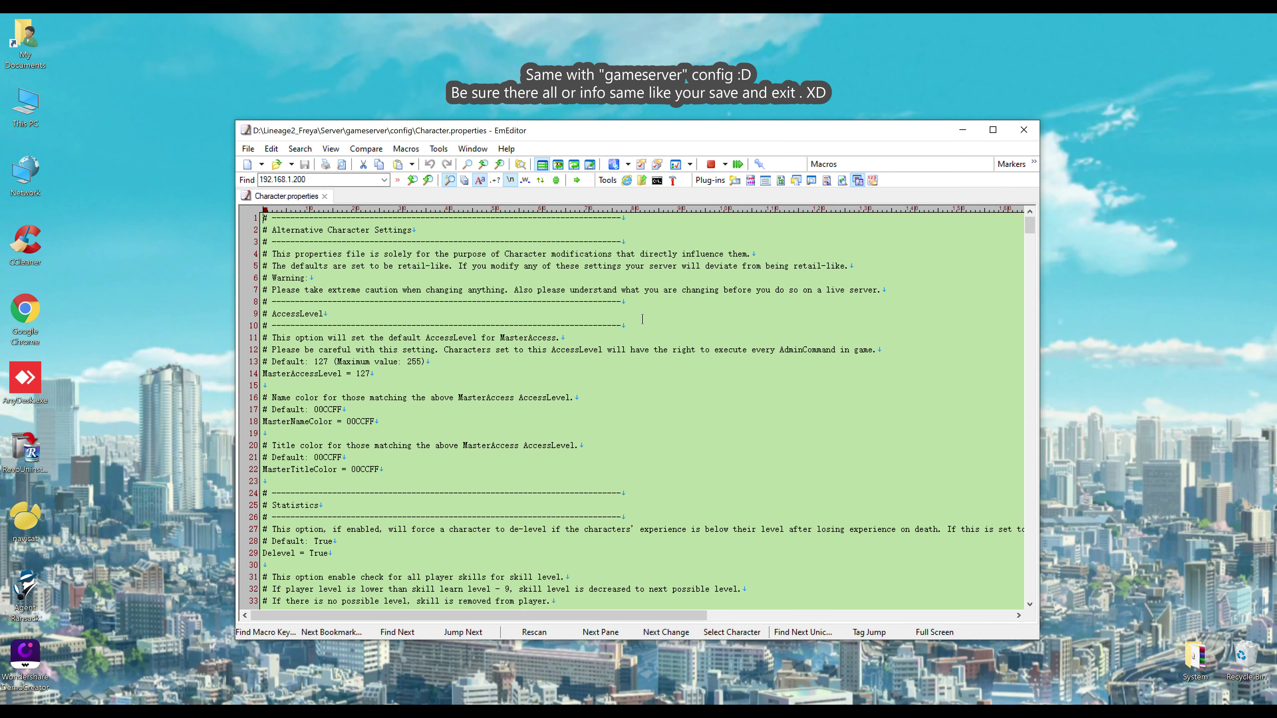
pyautogui.click(1024, 130)
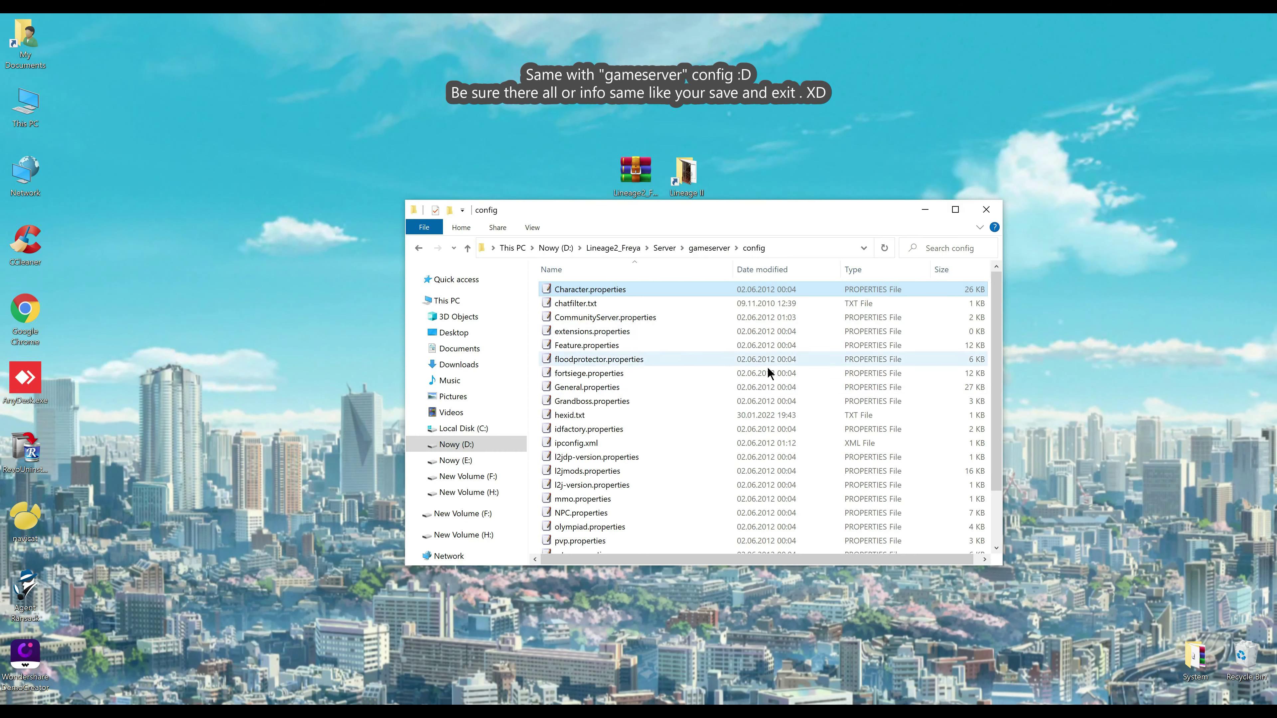
pyautogui.click(604, 398)
pyautogui.press('Up')
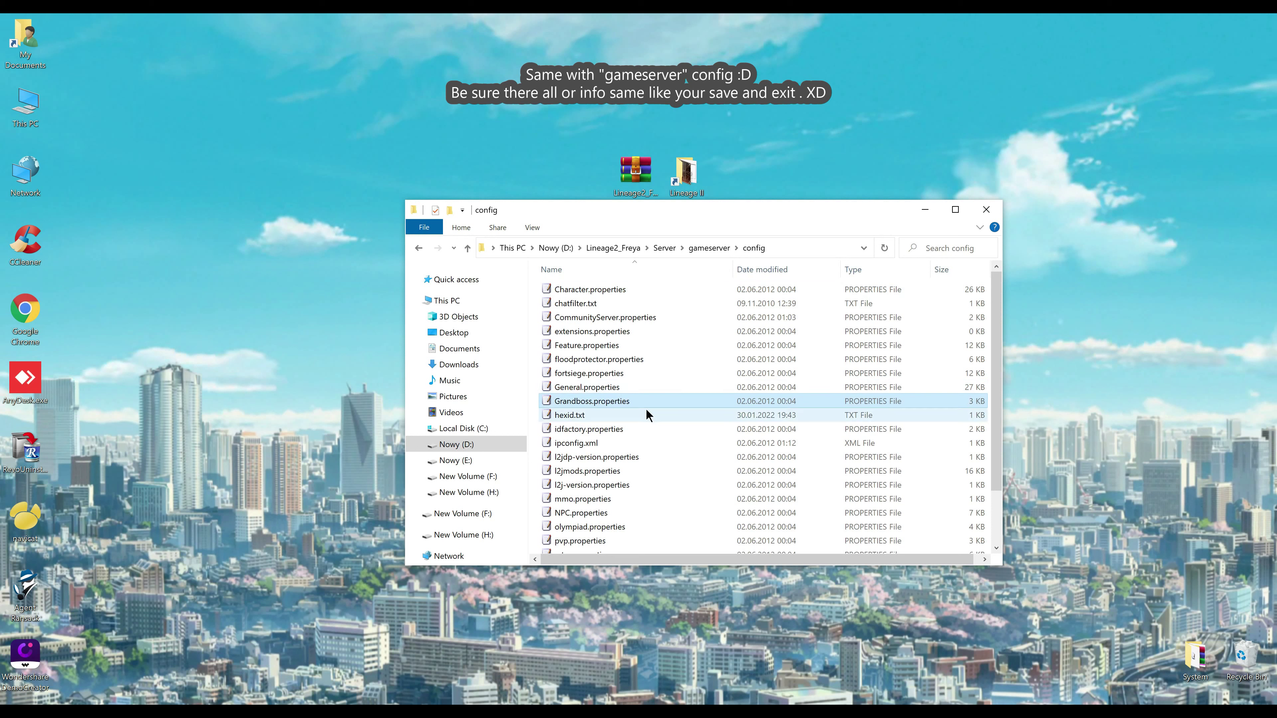
pyautogui.doubleClick(598, 391)
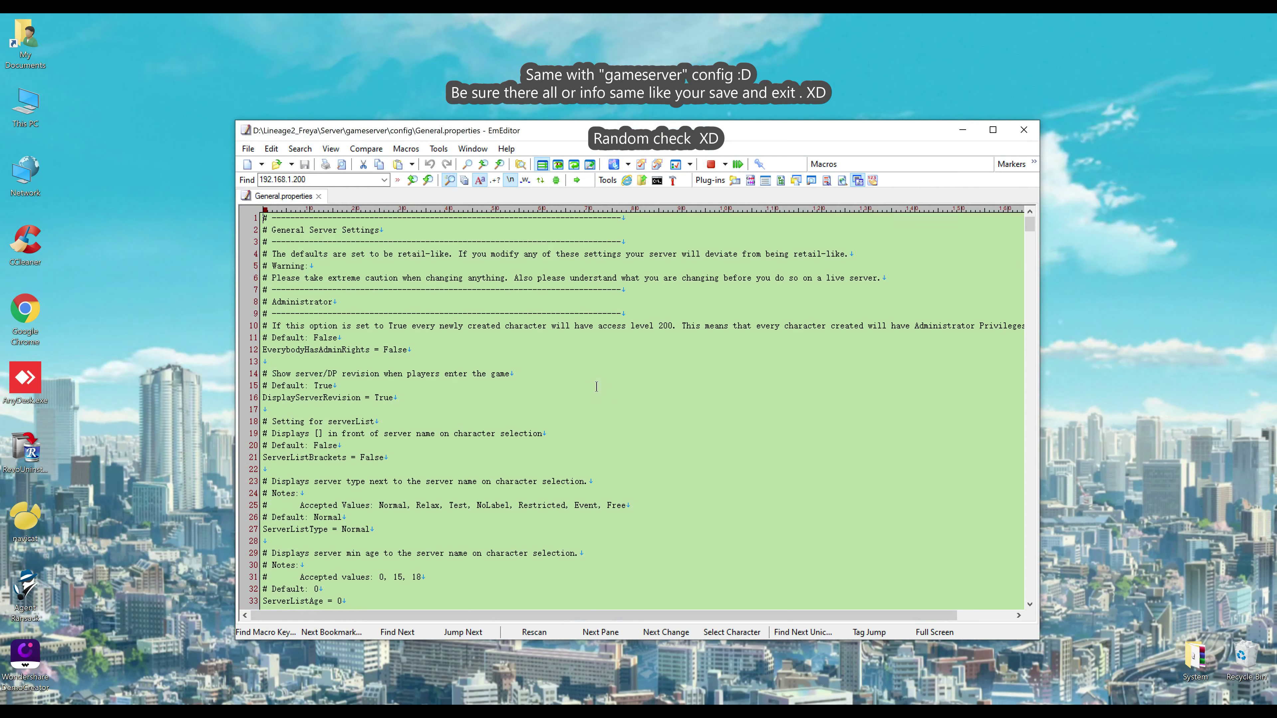
pyautogui.scroll(-4, 553, 379)
pyautogui.scroll(-14, 531, 394)
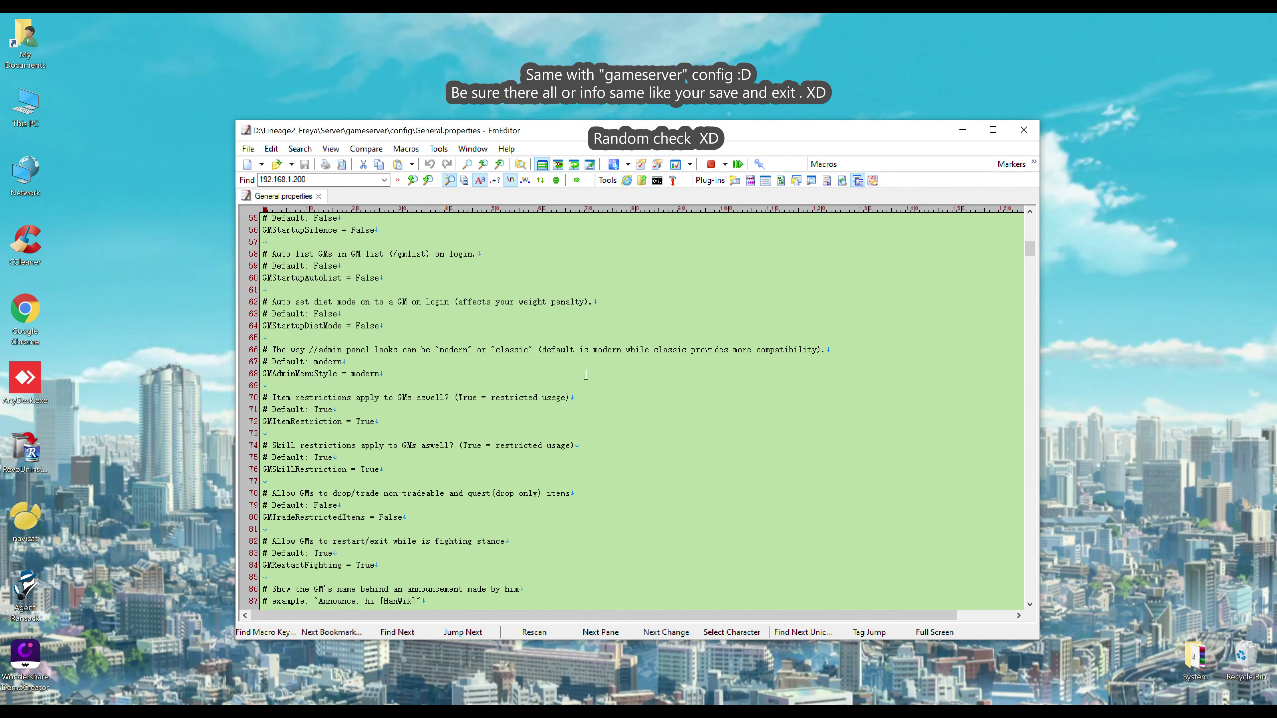
pyautogui.click(1023, 130)
pyautogui.scroll(-2, 702, 406)
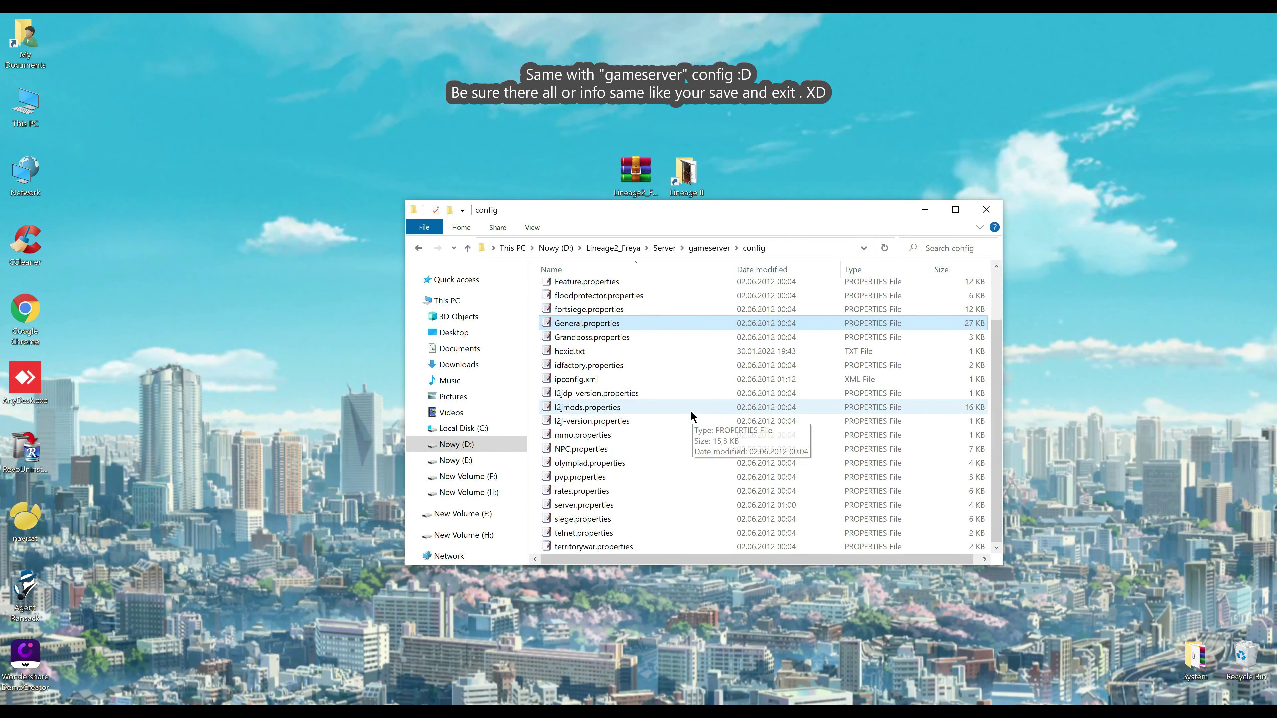
# Open server.properties and replace all 192.168.1.200 with 192.168.1.10
pyautogui.doubleClick(581, 504)
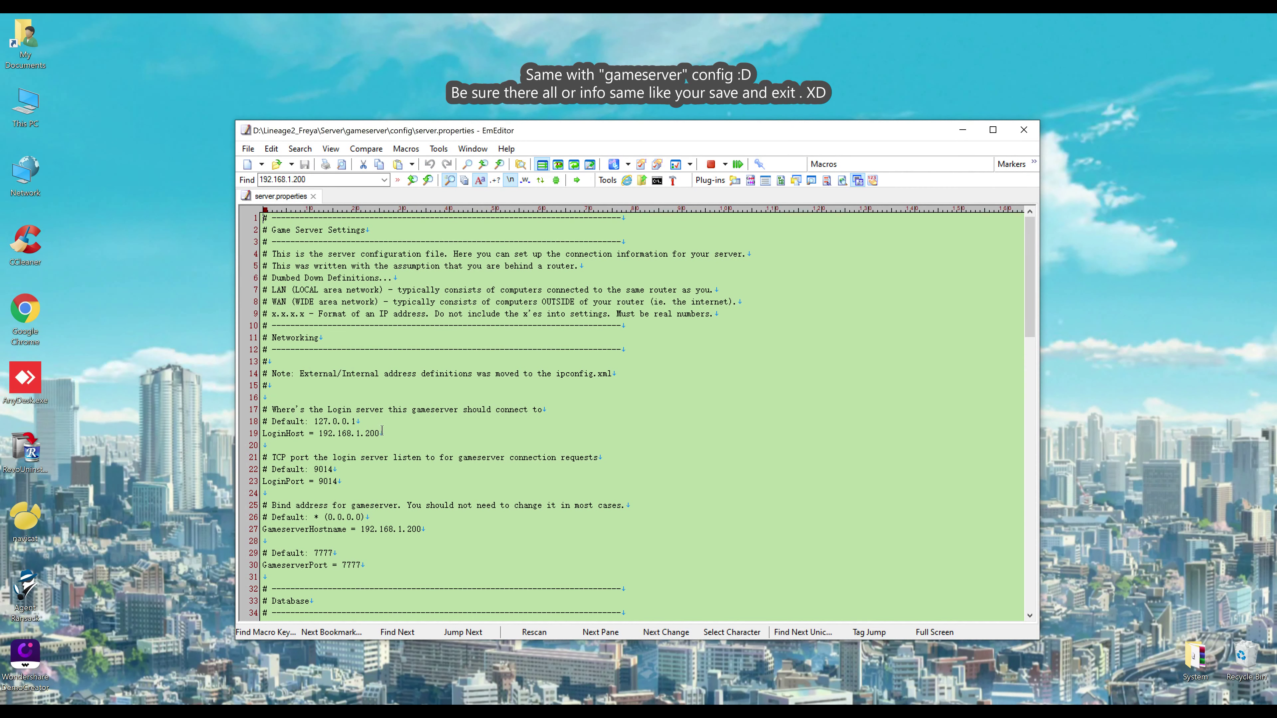
pyautogui.moveTo(382, 432); pyautogui.dragTo(317, 435)
pyautogui.click(300, 148)
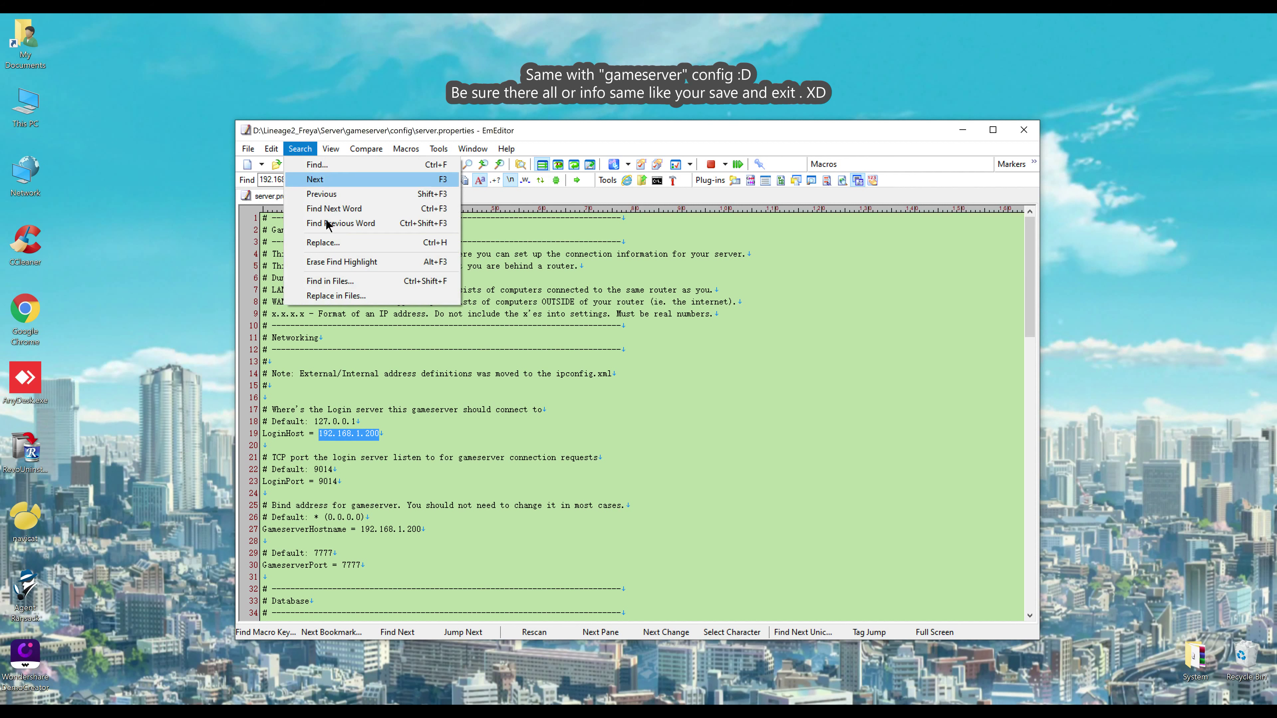
pyautogui.click(330, 243)
pyautogui.moveTo(728, 348); pyautogui.dragTo(614, 349)
pyautogui.write('192.168.1.10')
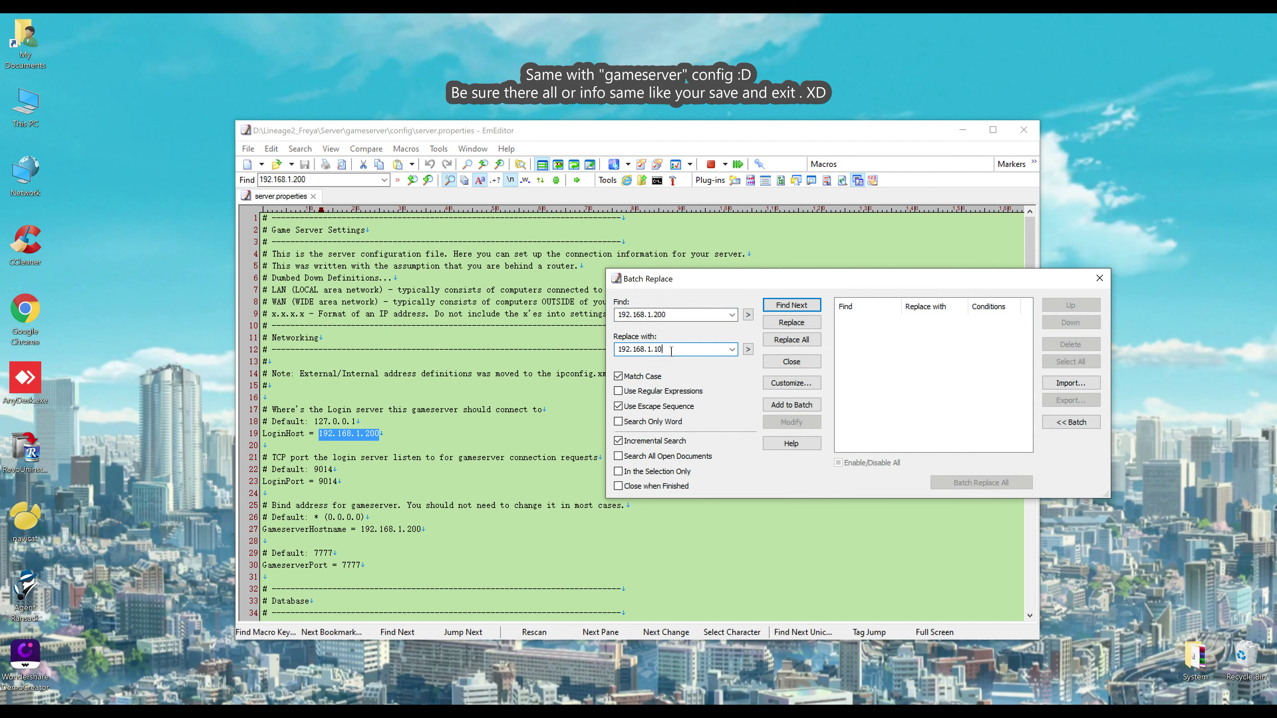
pyautogui.click(781, 340)
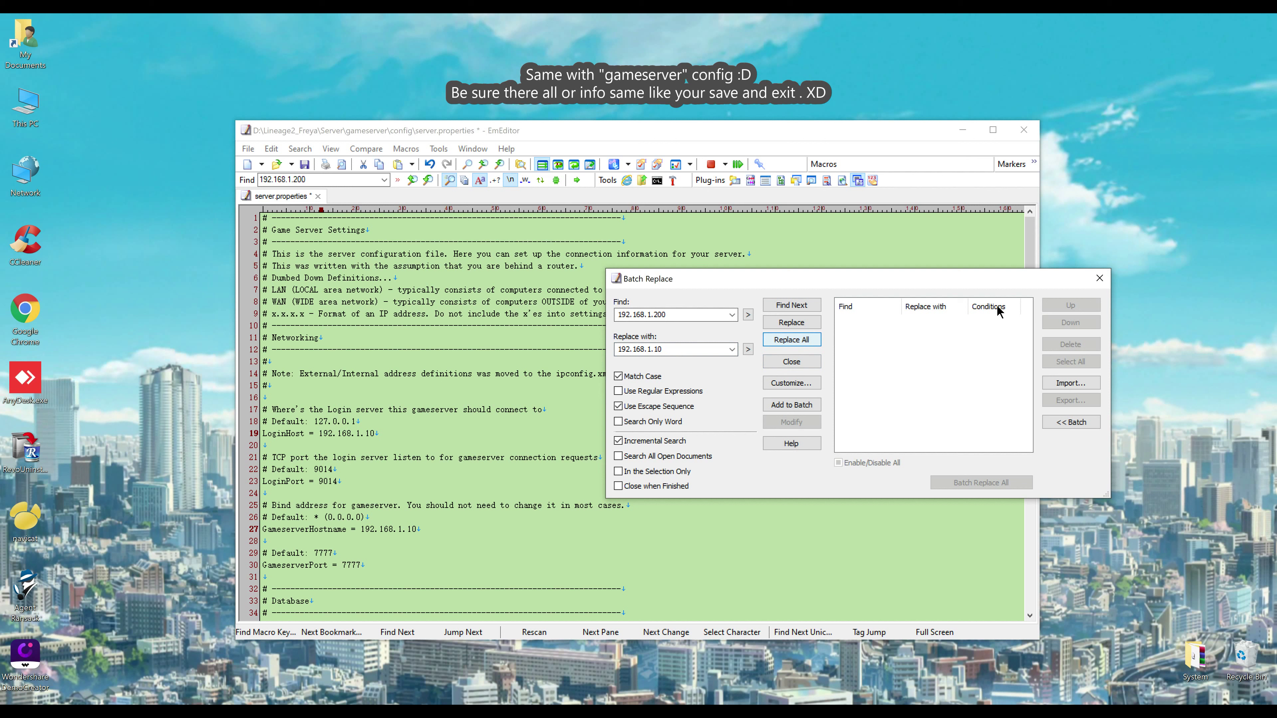
pyautogui.click(1099, 280)
# Enter the database password in server.properties' connection settings
pyautogui.scroll(-2, 388, 469)
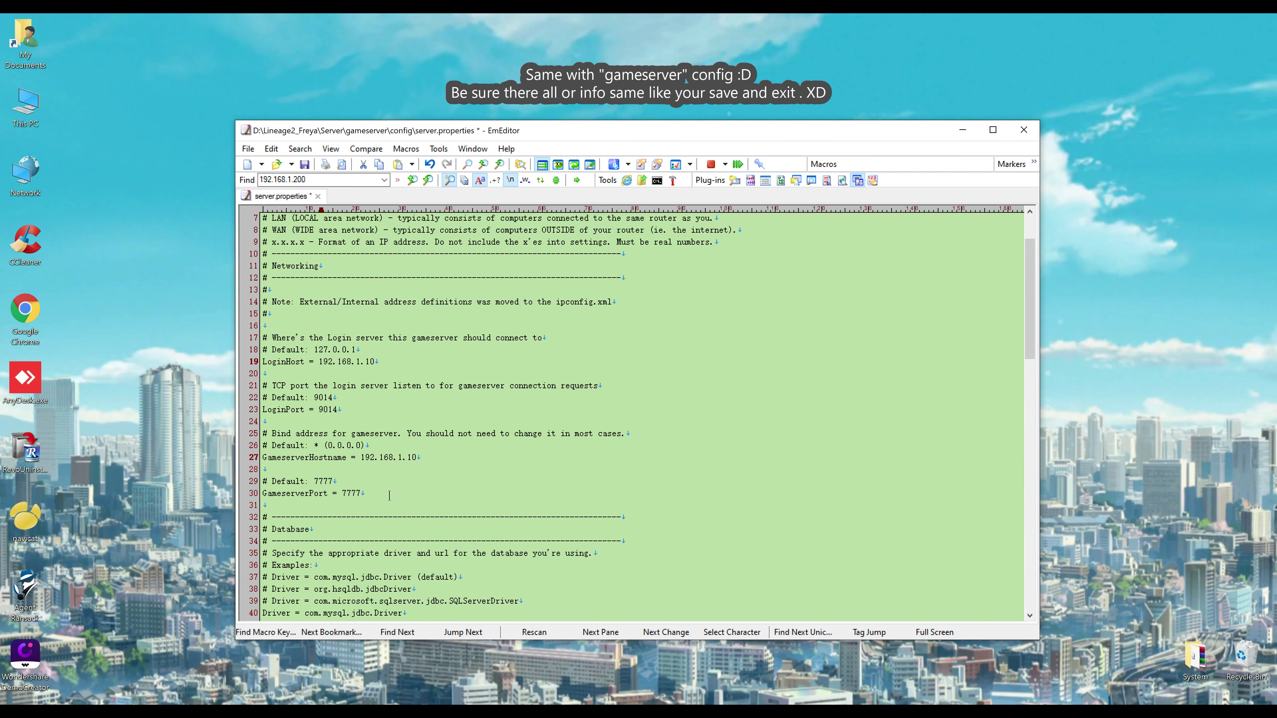
pyautogui.scroll(-5, 394, 489)
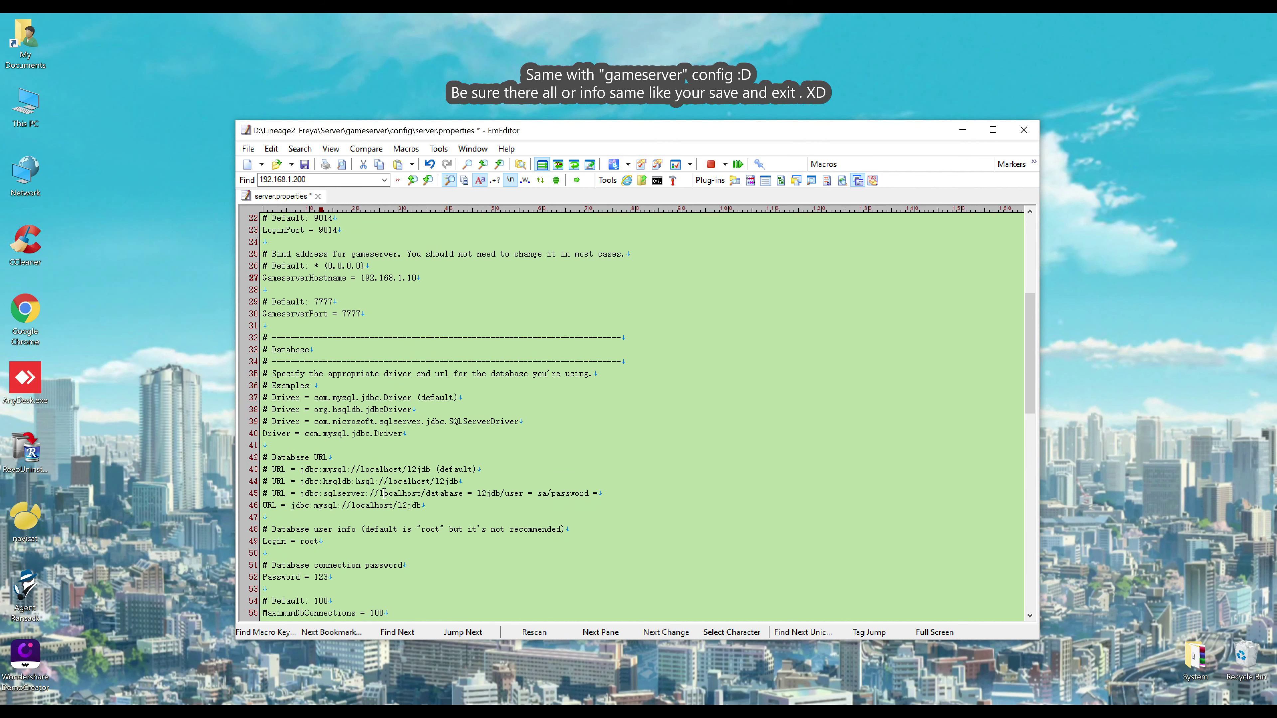
pyautogui.scroll(-2, 382, 493)
pyautogui.moveTo(249, 390); pyautogui.dragTo(259, 507)
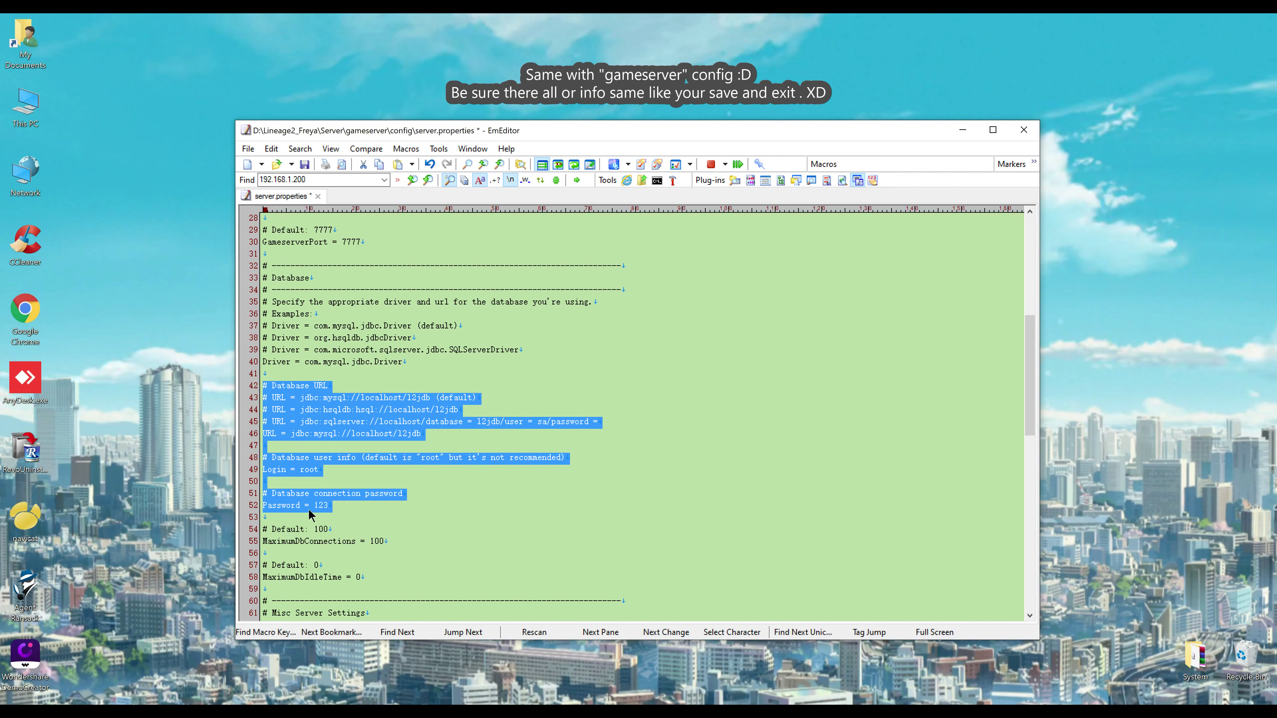
pyautogui.click(335, 508)
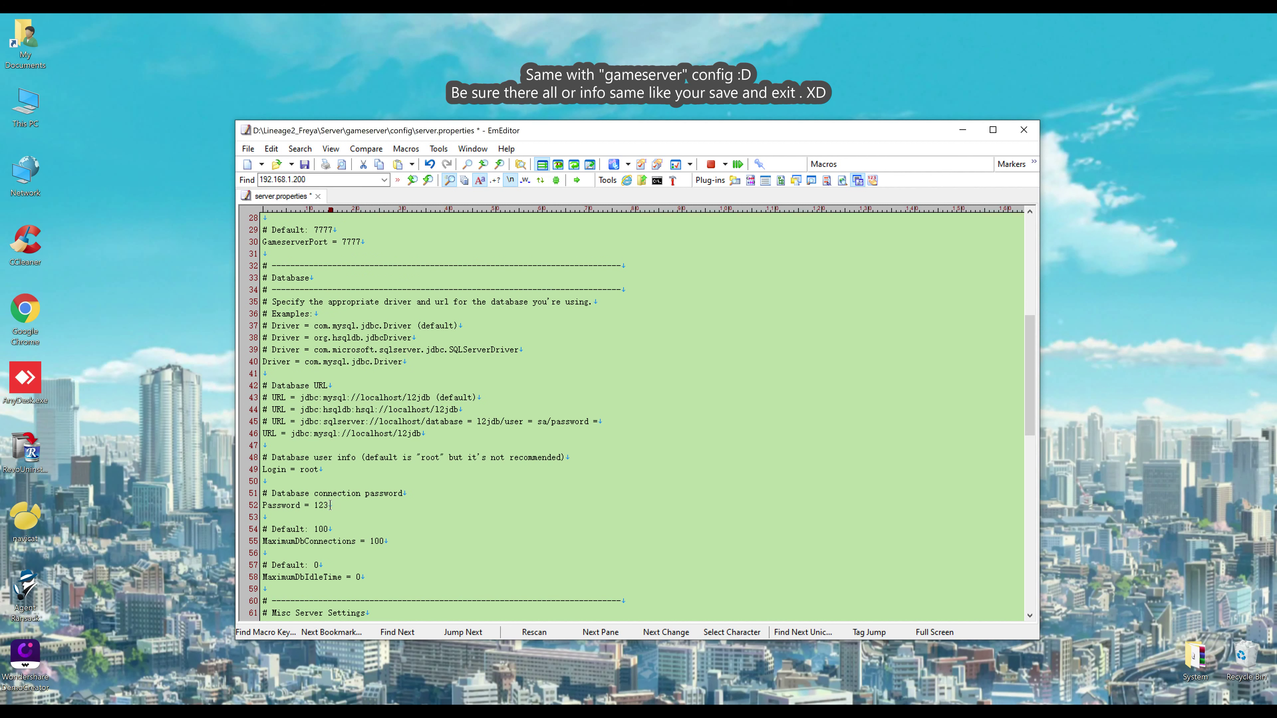
pyautogui.write('456')
pyautogui.scroll(-4, 360, 478)
pyautogui.scroll(-3, 331, 443)
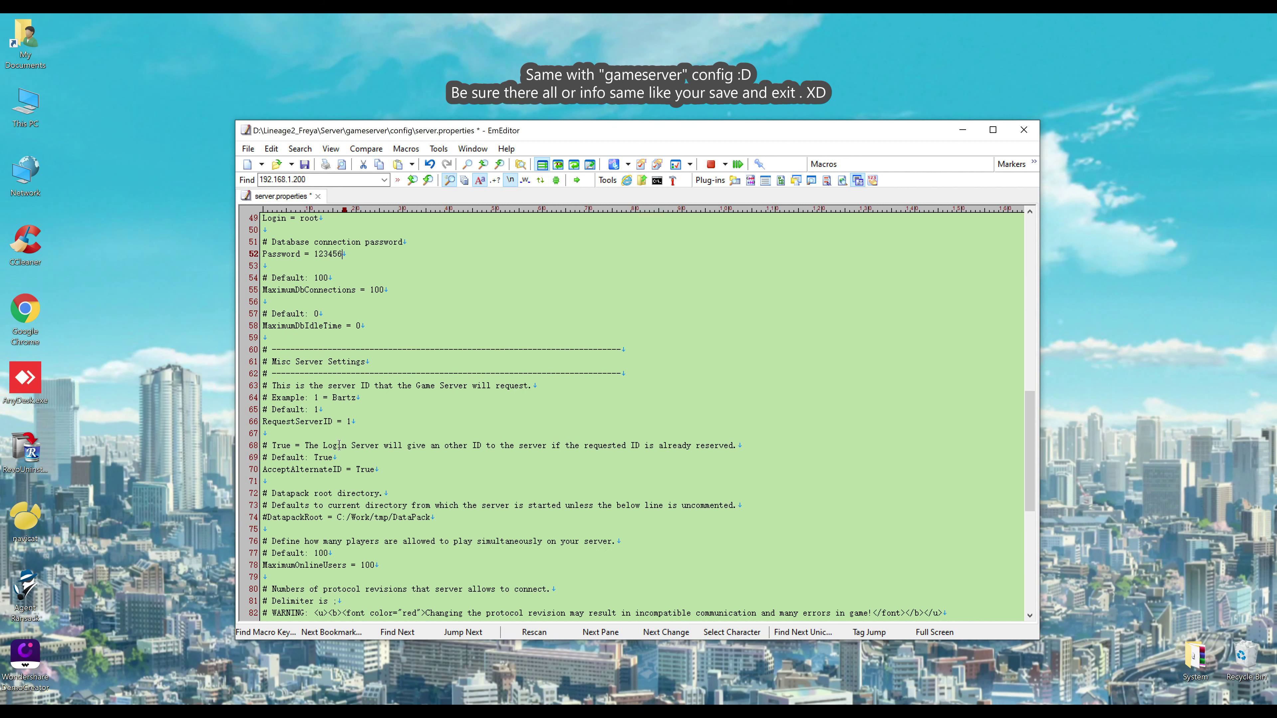
pyautogui.scroll(-8, 344, 440)
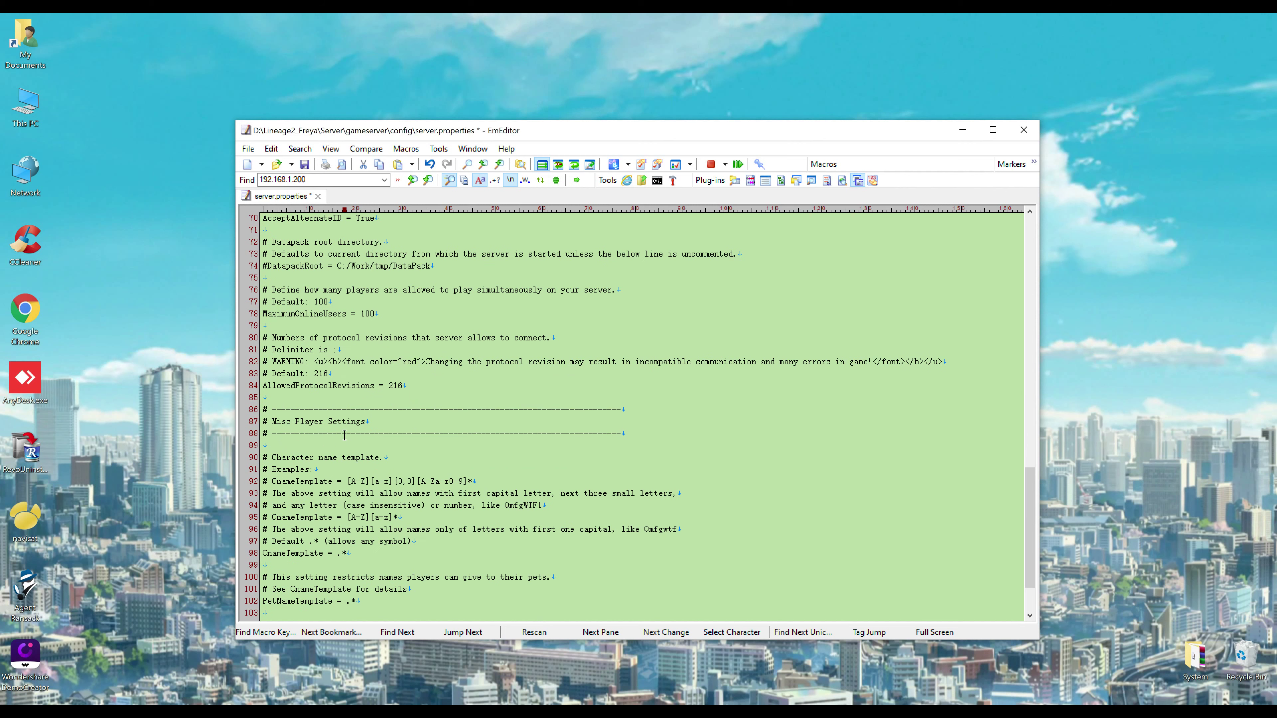
pyautogui.scroll(-1, 344, 434)
pyautogui.scroll(10, 344, 433)
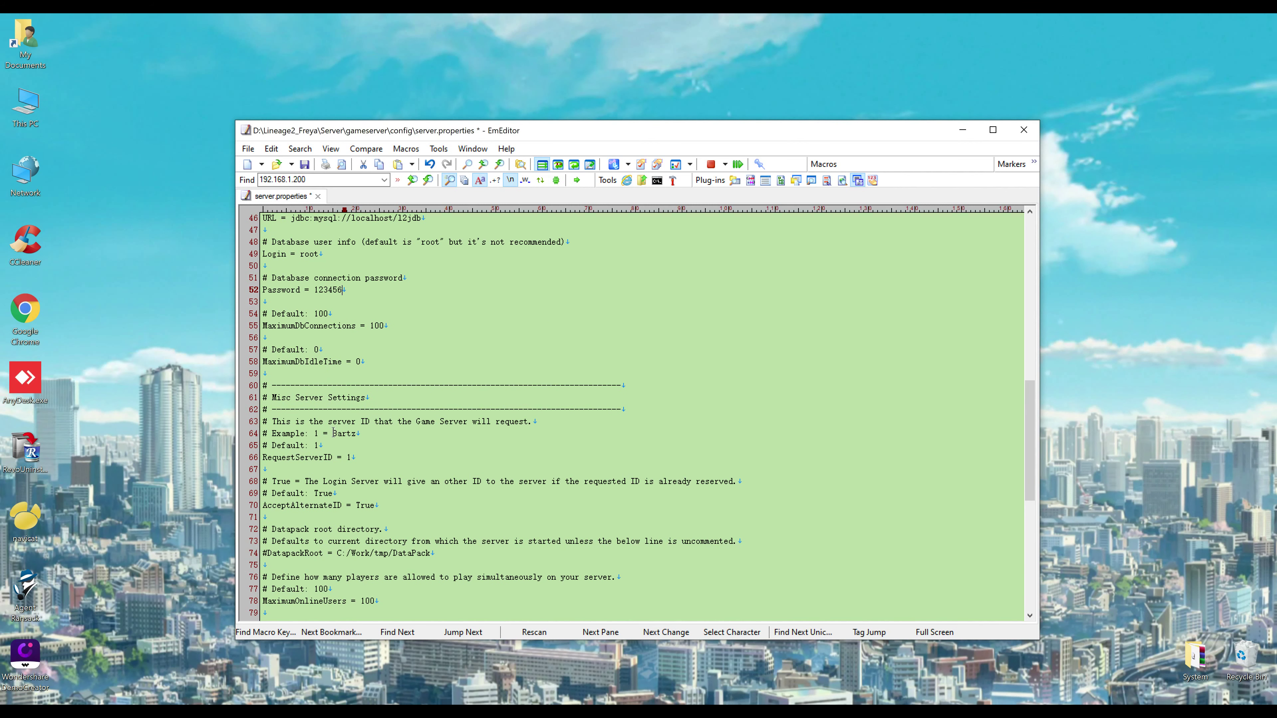
pyautogui.moveTo(333, 433); pyautogui.dragTo(356, 433)
# Save and close server.properties
pyautogui.click(305, 164)
pyautogui.click(1024, 131)
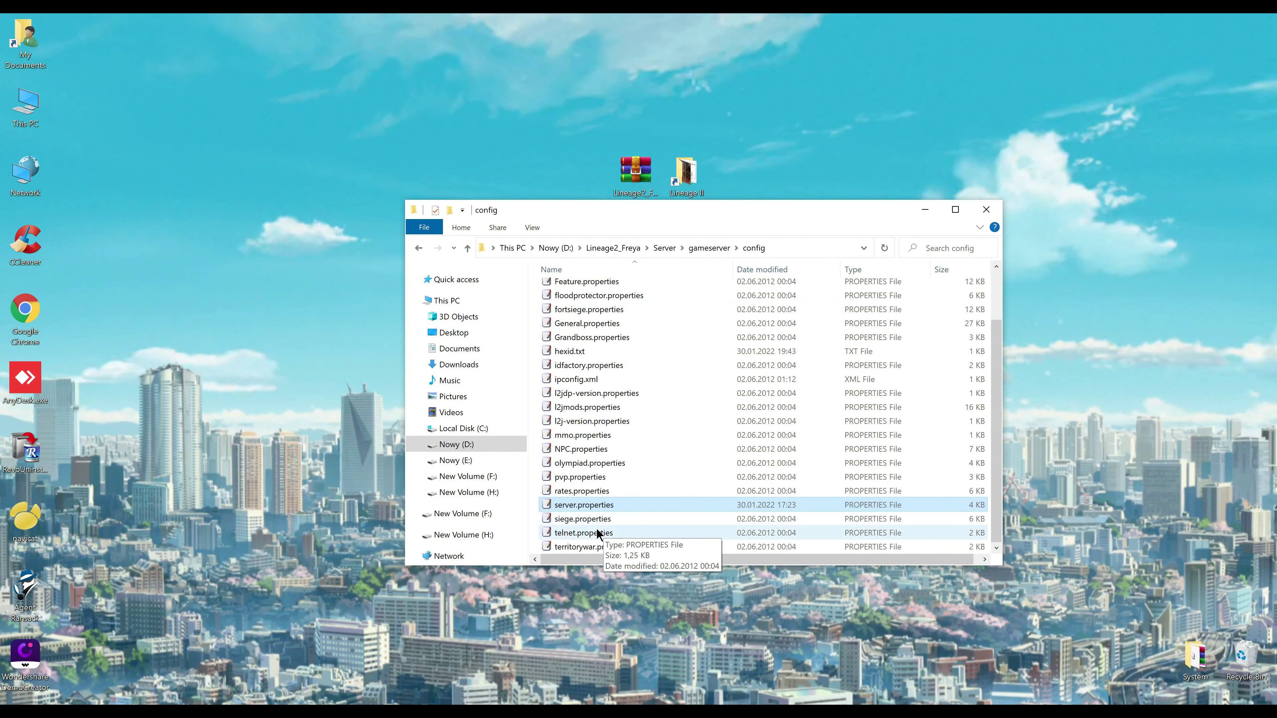
pyautogui.click(598, 533)
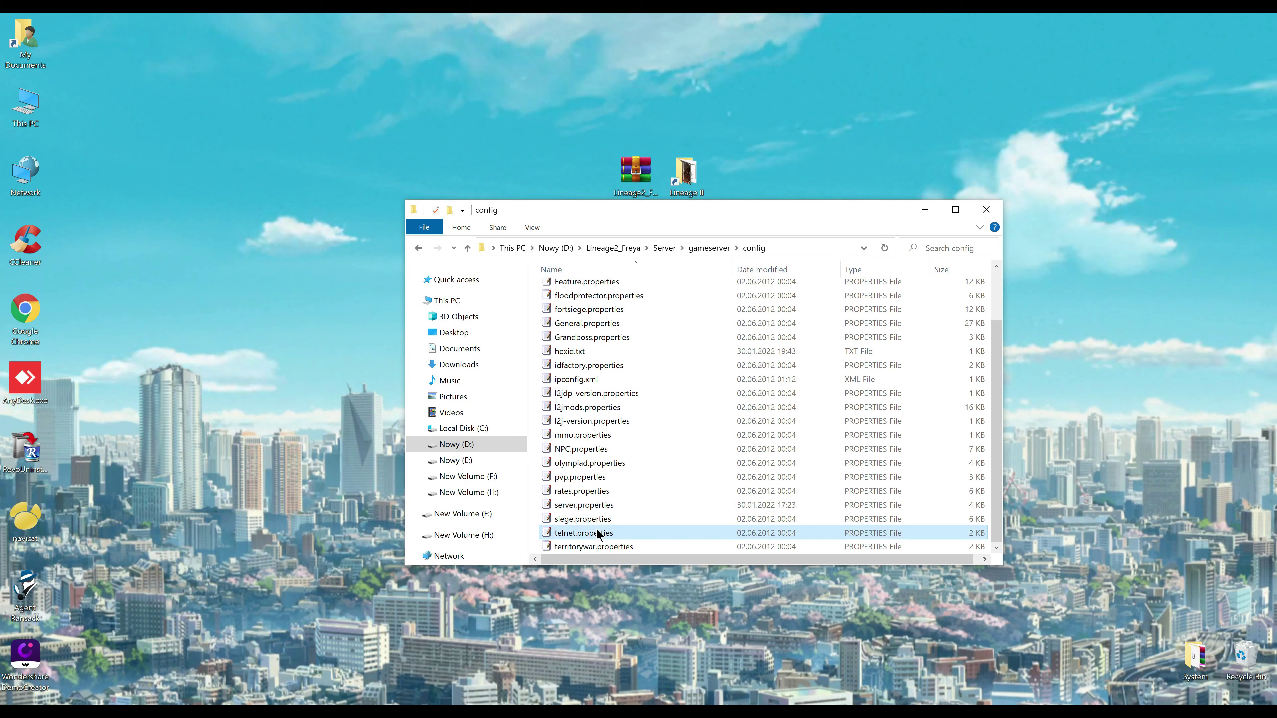
# Change ipconfig.xml's gameserver address from 192.168.1.200 to 192.168.1.10, then save and close
pyautogui.doubleClick(579, 380)
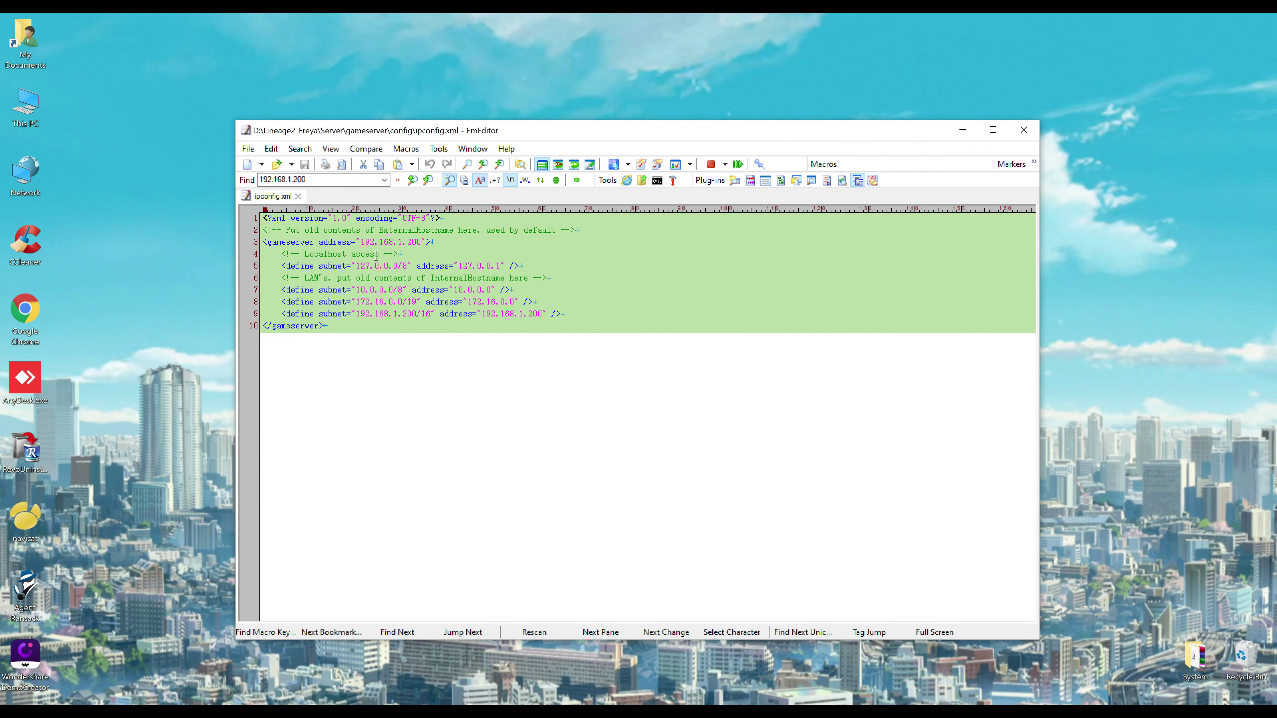
pyautogui.moveTo(363, 241); pyautogui.dragTo(417, 242)
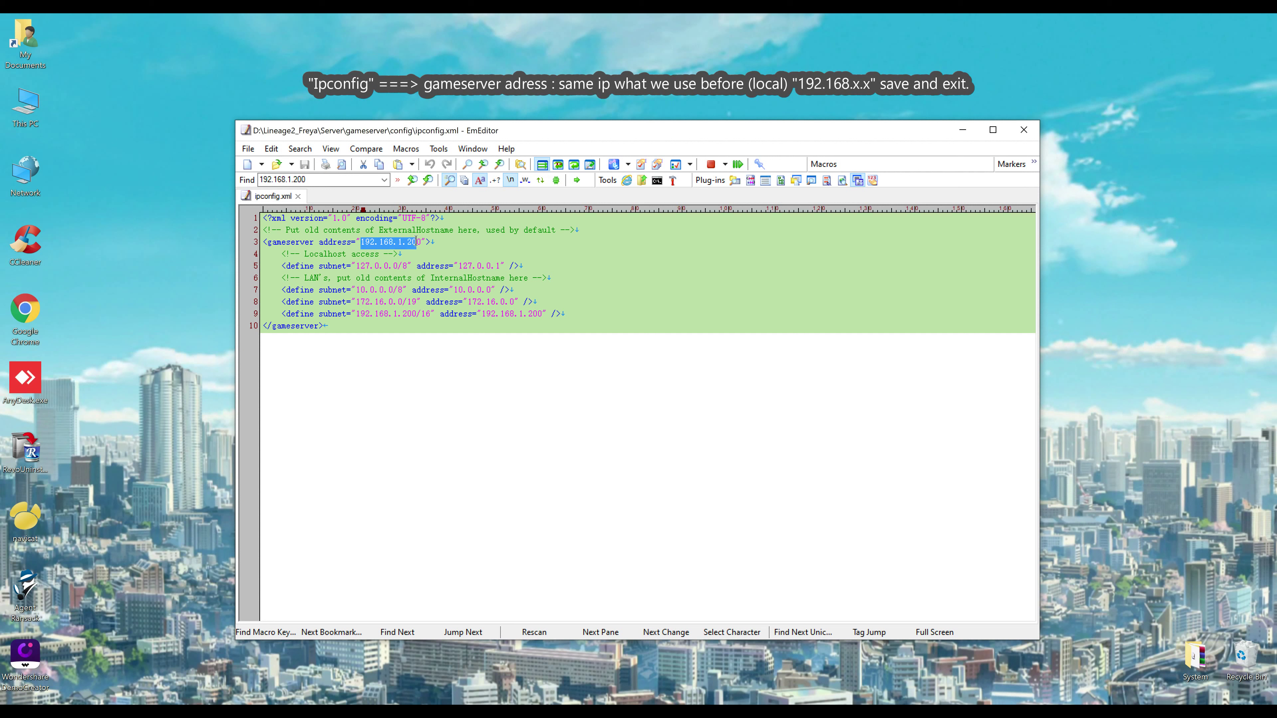
pyautogui.doubleClick(420, 242)
pyautogui.write('10')
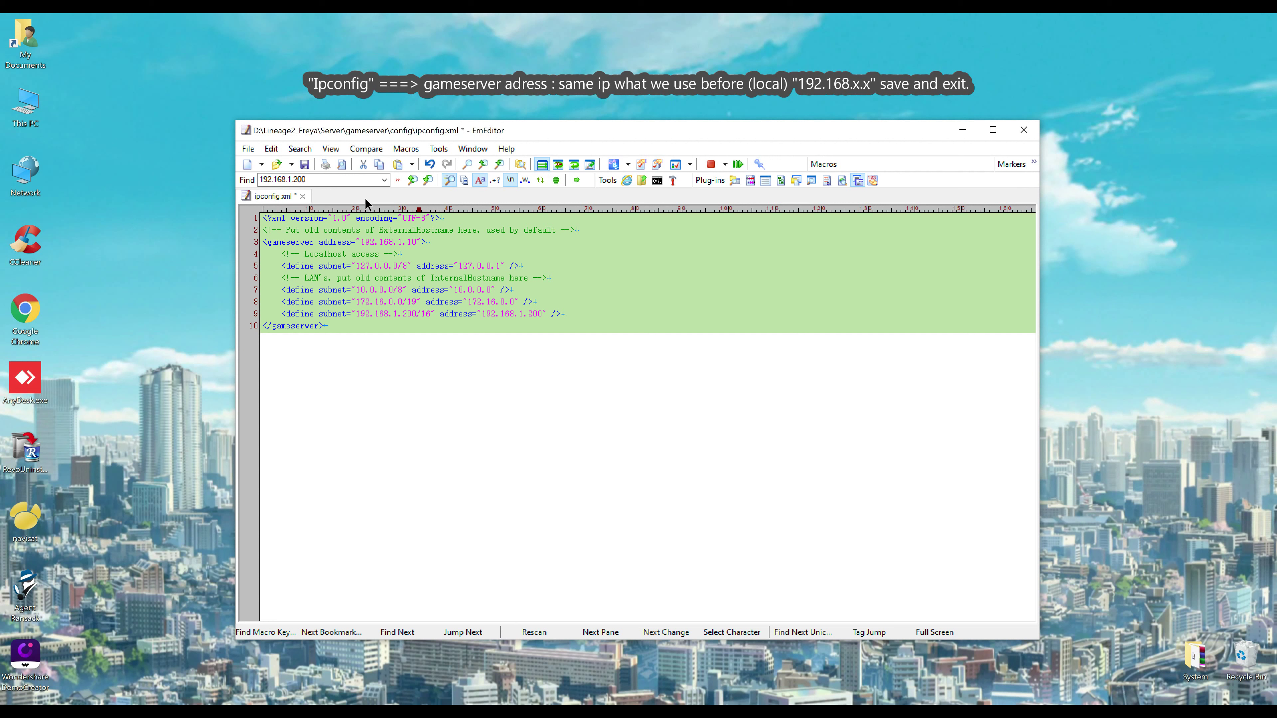
pyautogui.click(305, 166)
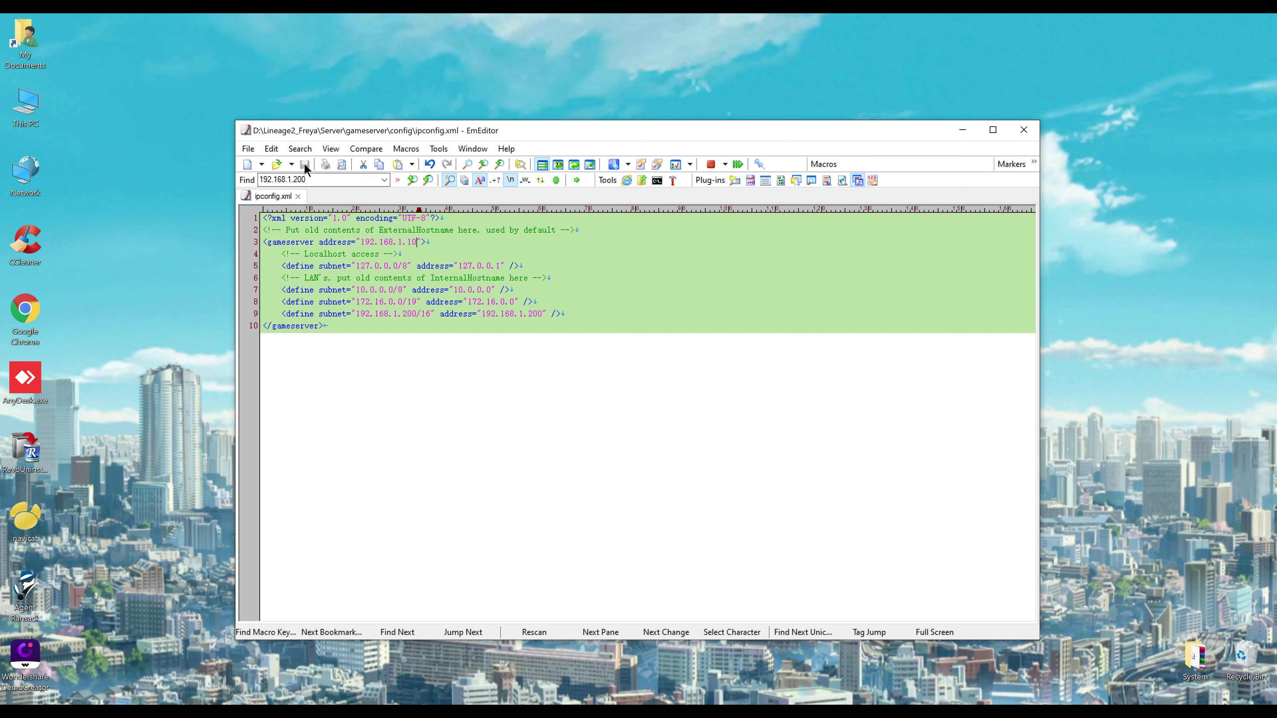
pyautogui.click(1018, 133)
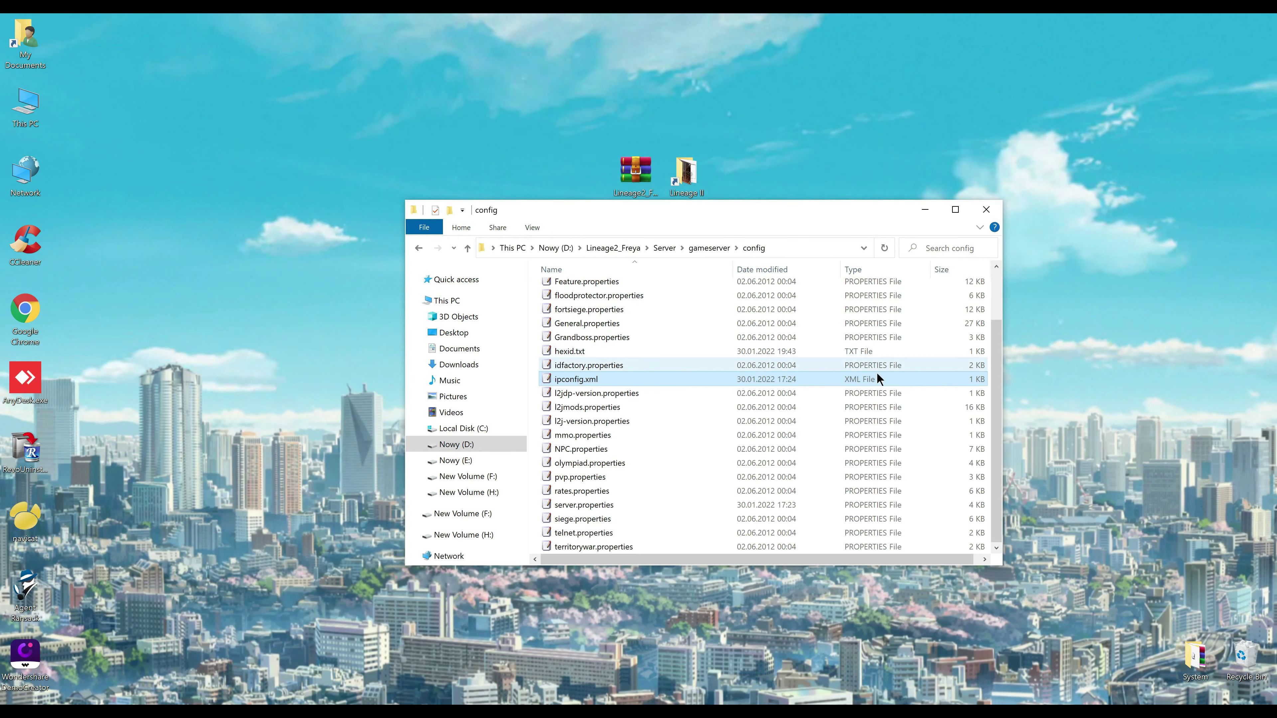
# Browse from gameserver up to Lineage2_Freya and explore the Java jre7 and jdk1.7.0_04 folders
pyautogui.click(716, 248)
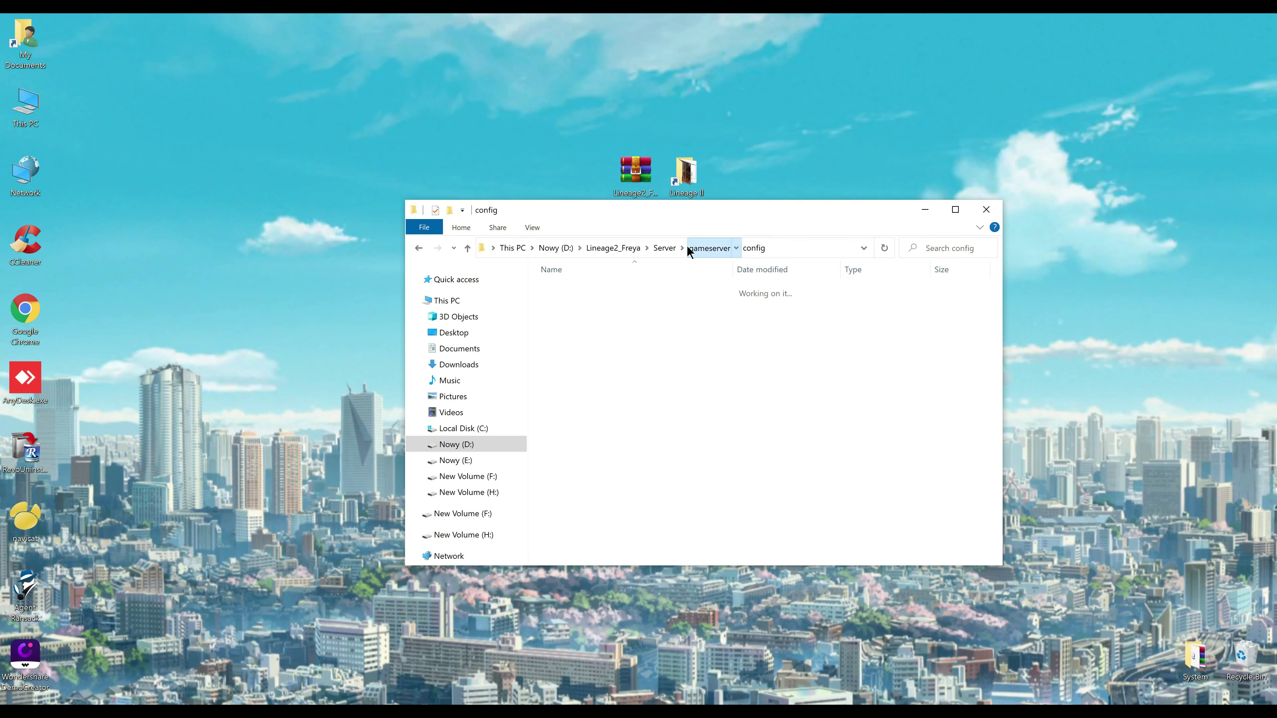
pyautogui.click(664, 248)
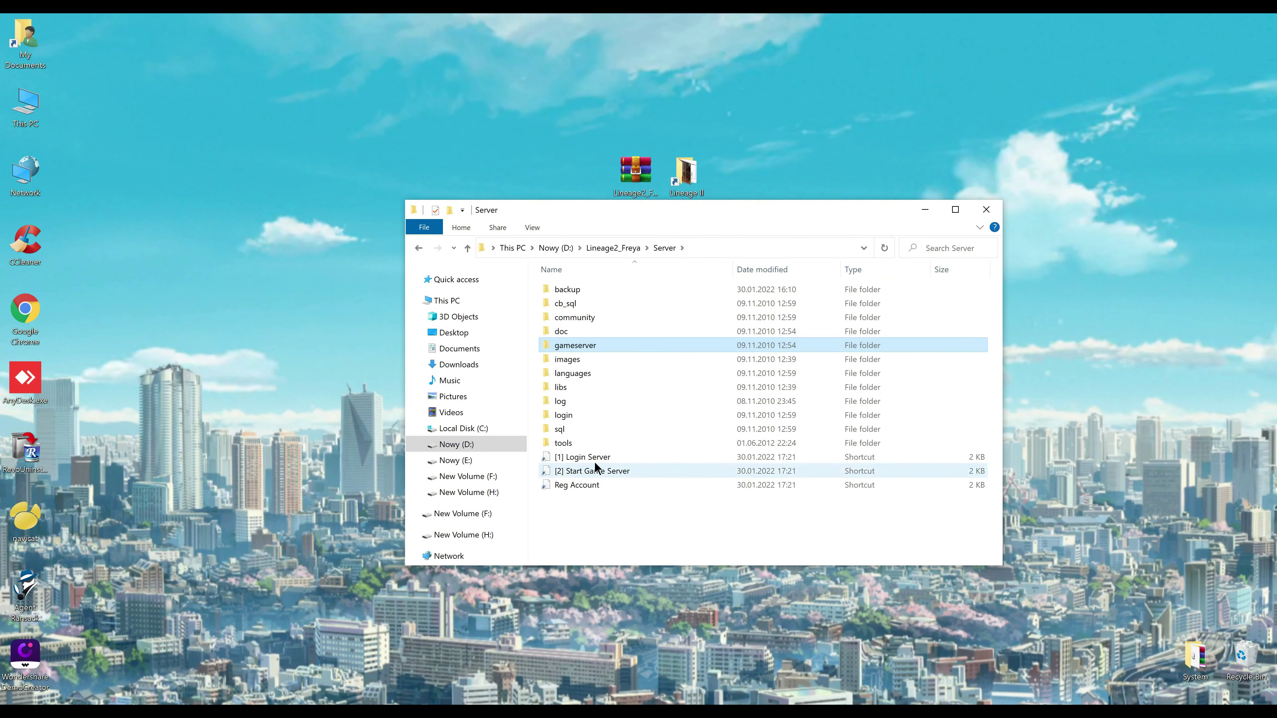
pyautogui.click(582, 458)
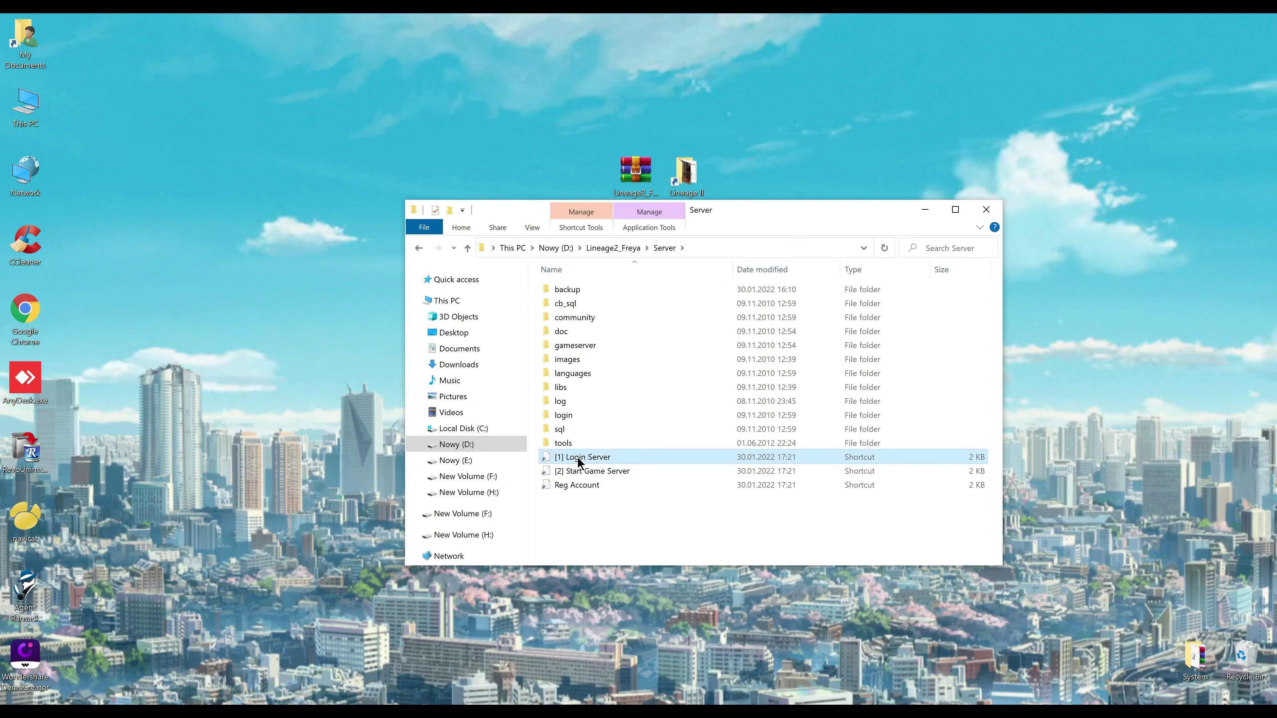
pyautogui.click(618, 247)
pyautogui.doubleClick(568, 289)
pyautogui.click(567, 290)
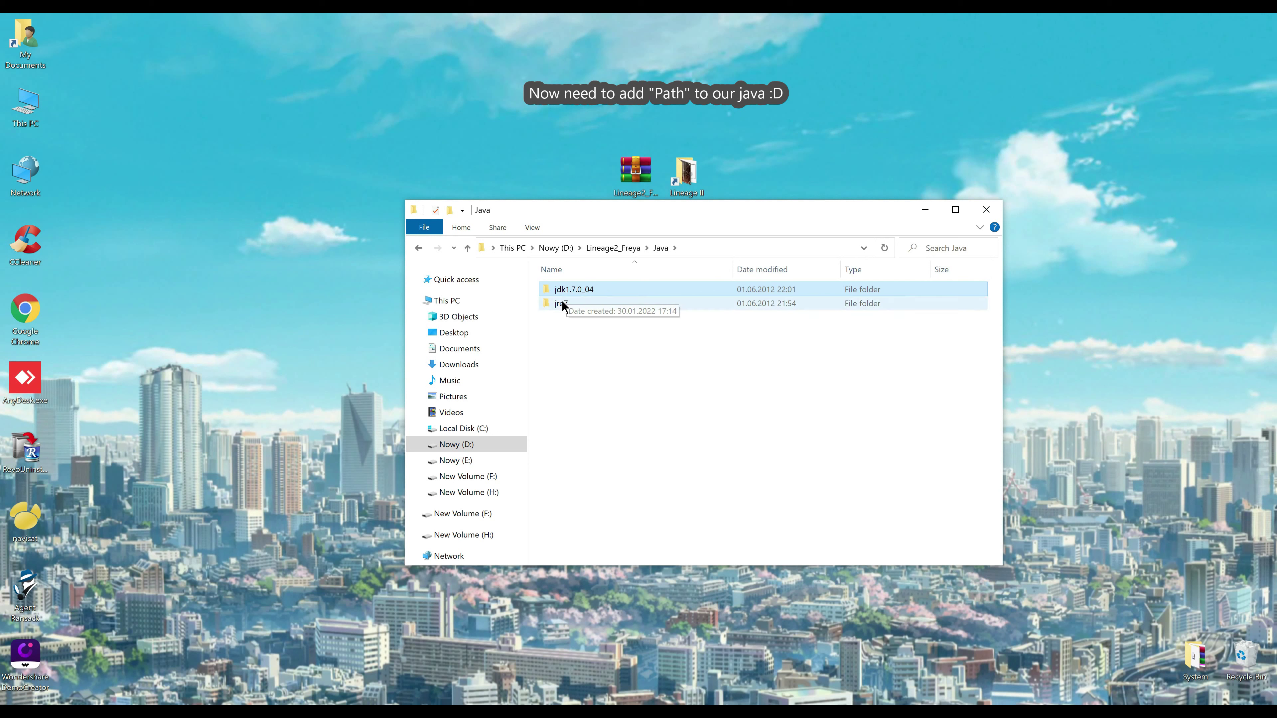
pyautogui.doubleClick(561, 303)
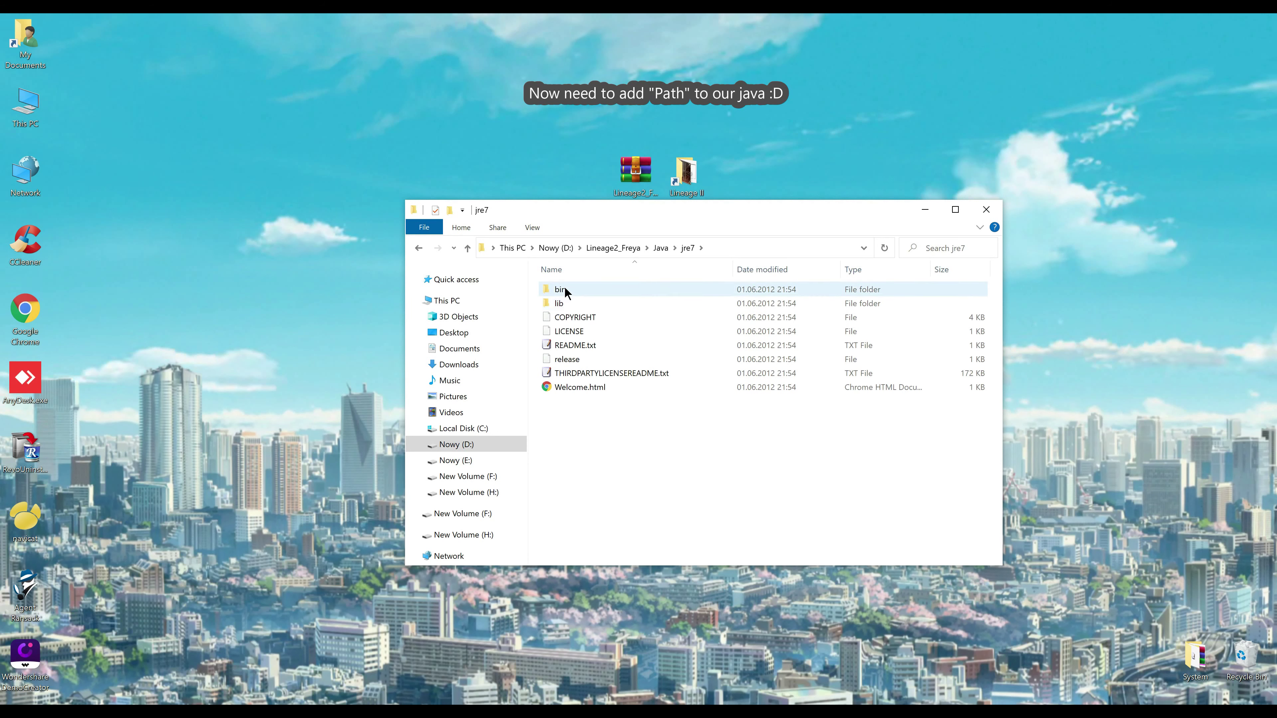
pyautogui.click(565, 289)
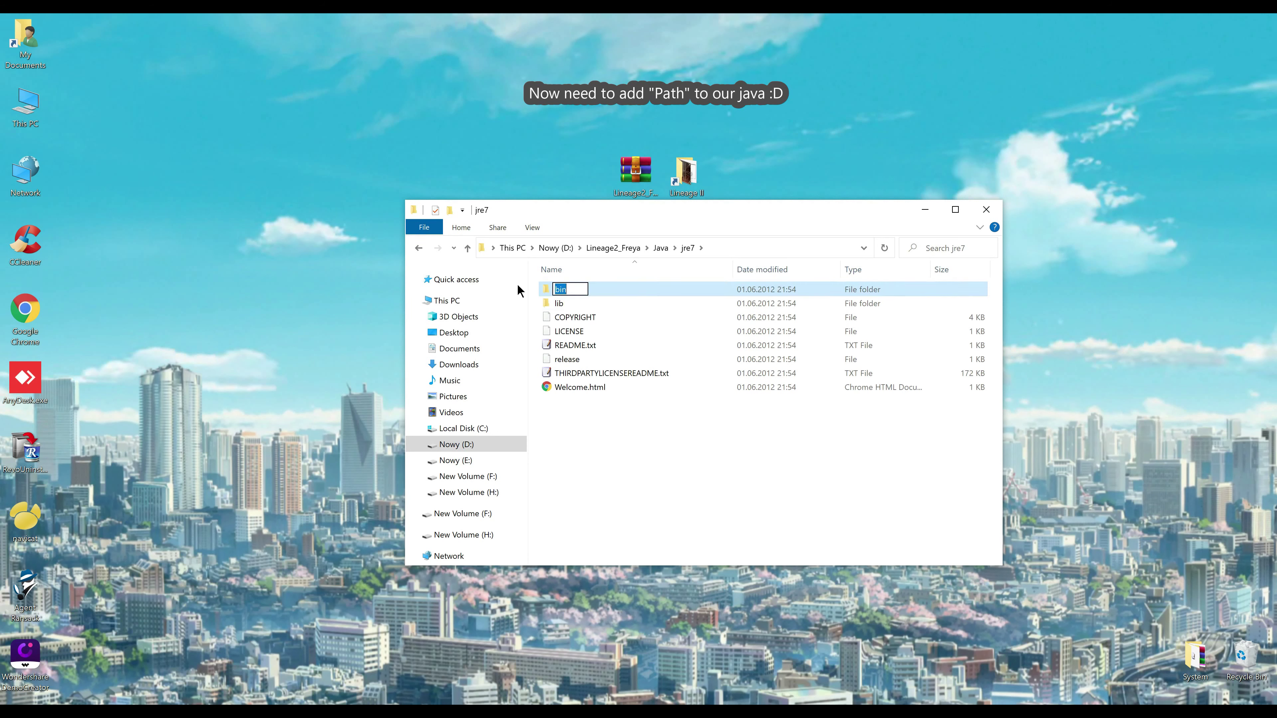
pyautogui.click(419, 248)
pyautogui.click(419, 248)
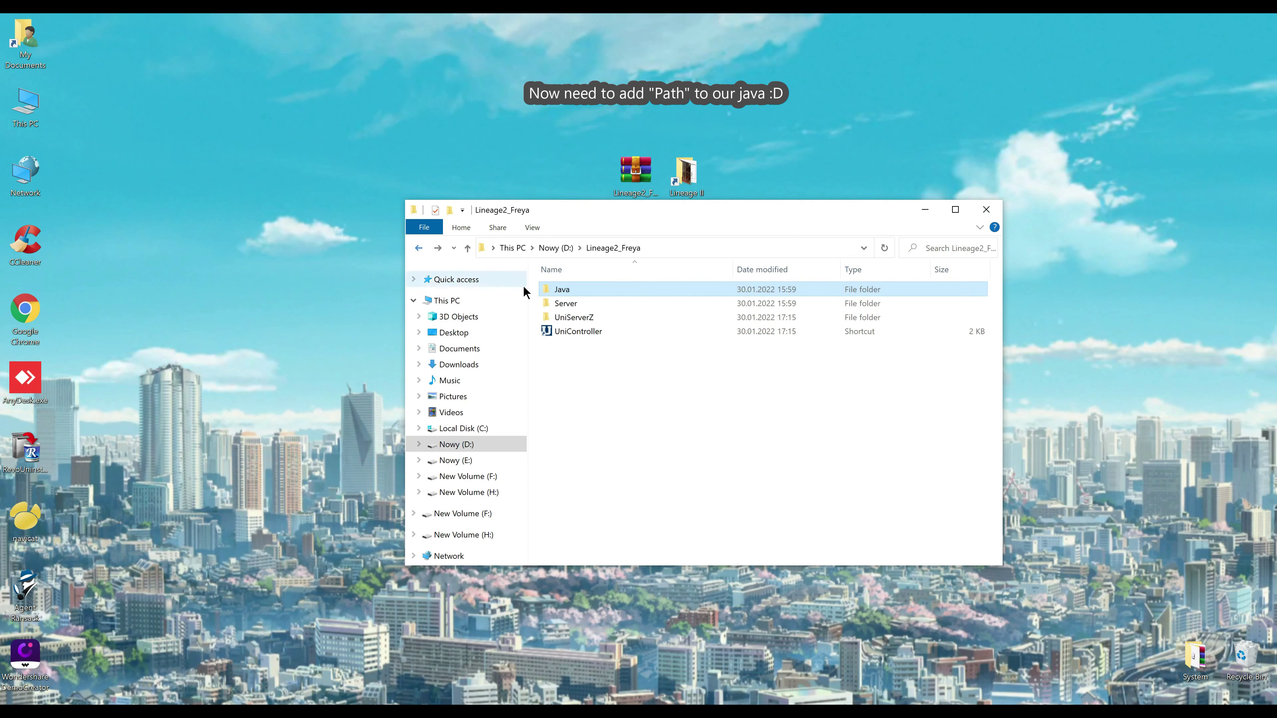
pyautogui.doubleClick(564, 290)
pyautogui.doubleClick(562, 290)
pyautogui.click(753, 248)
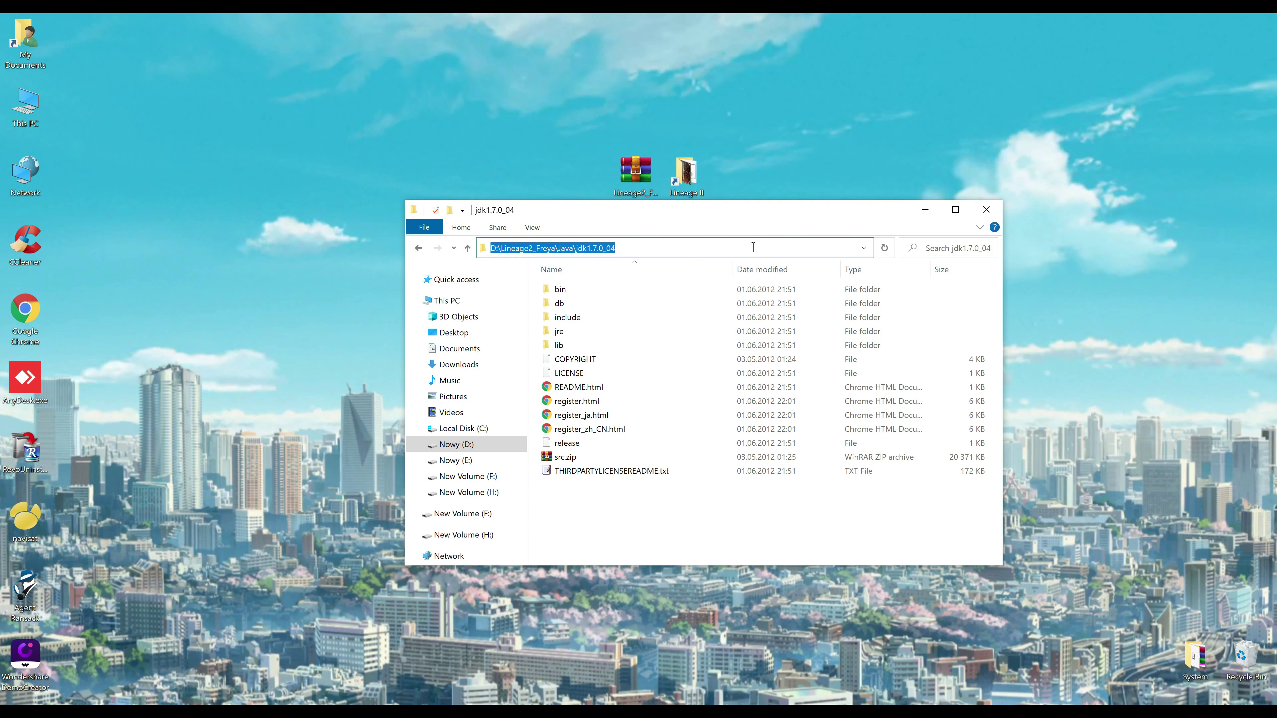
pyautogui.click(419, 248)
# Copy the full path of Java\jre7\bin from the address bar, then navigate back up
pyautogui.doubleClick(578, 289)
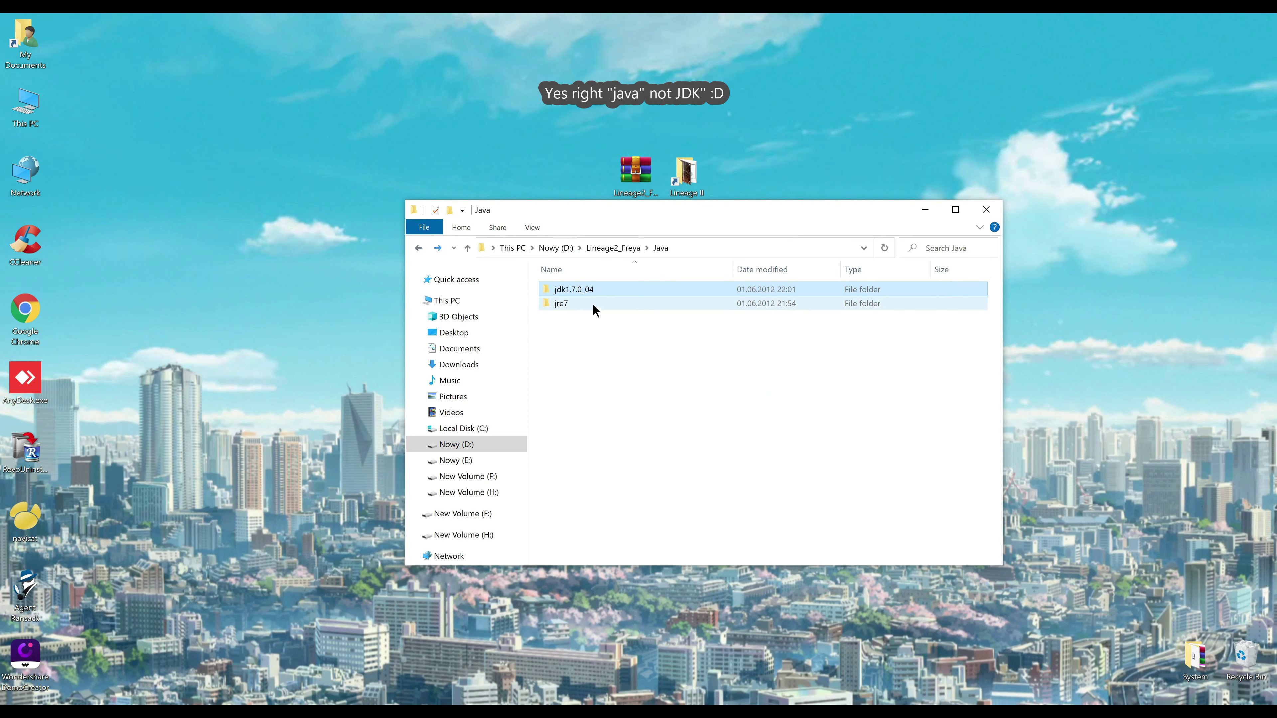
pyautogui.doubleClick(572, 304)
pyautogui.doubleClick(608, 287)
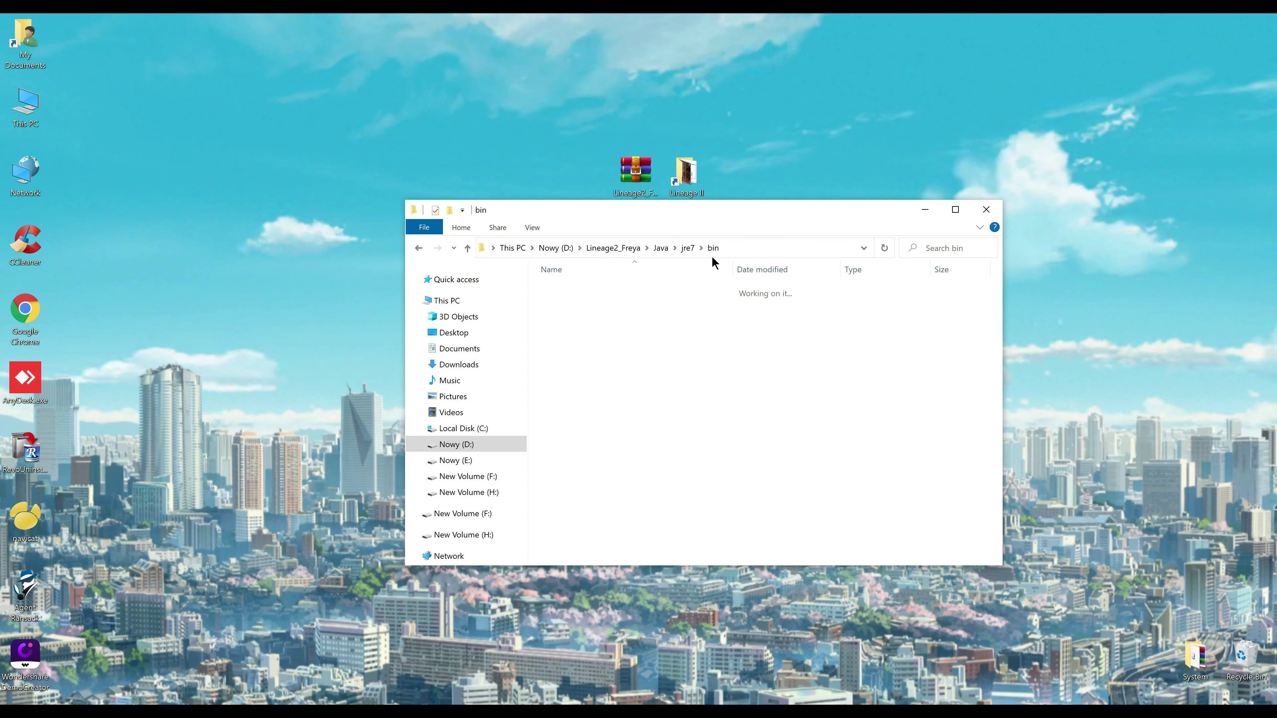
pyautogui.click(745, 249)
pyautogui.hotkey('ctrl', 'c')
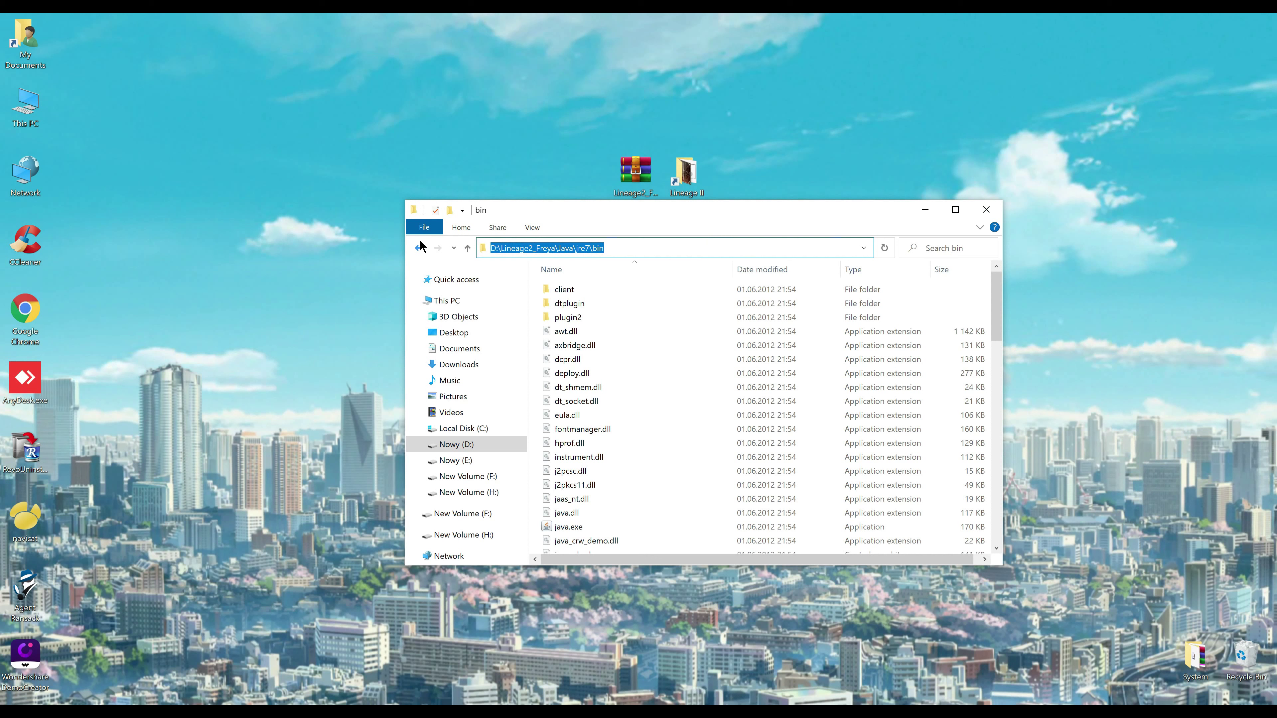
pyautogui.click(418, 248)
pyautogui.click(419, 249)
pyautogui.click(419, 248)
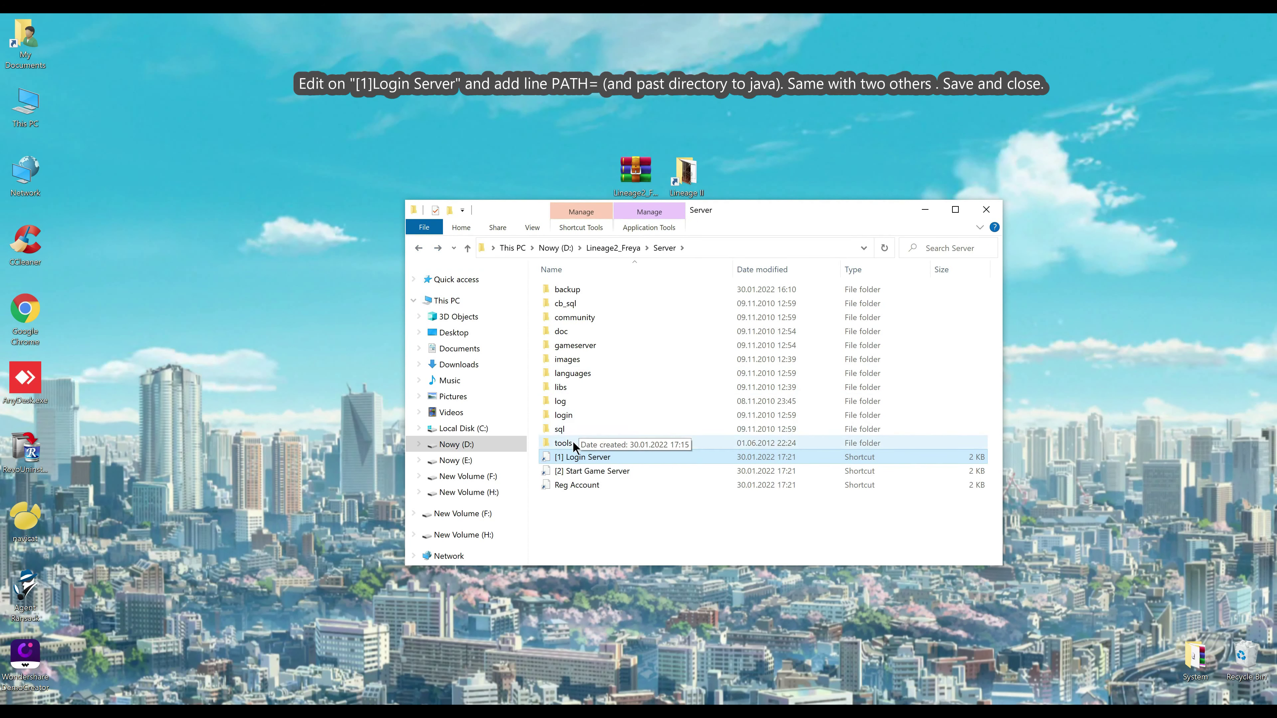
# Add PATH=D:\Lineage2_Freya\Java\jre7\bin after :start in the login server script and save
pyautogui.rightClick(566, 462)
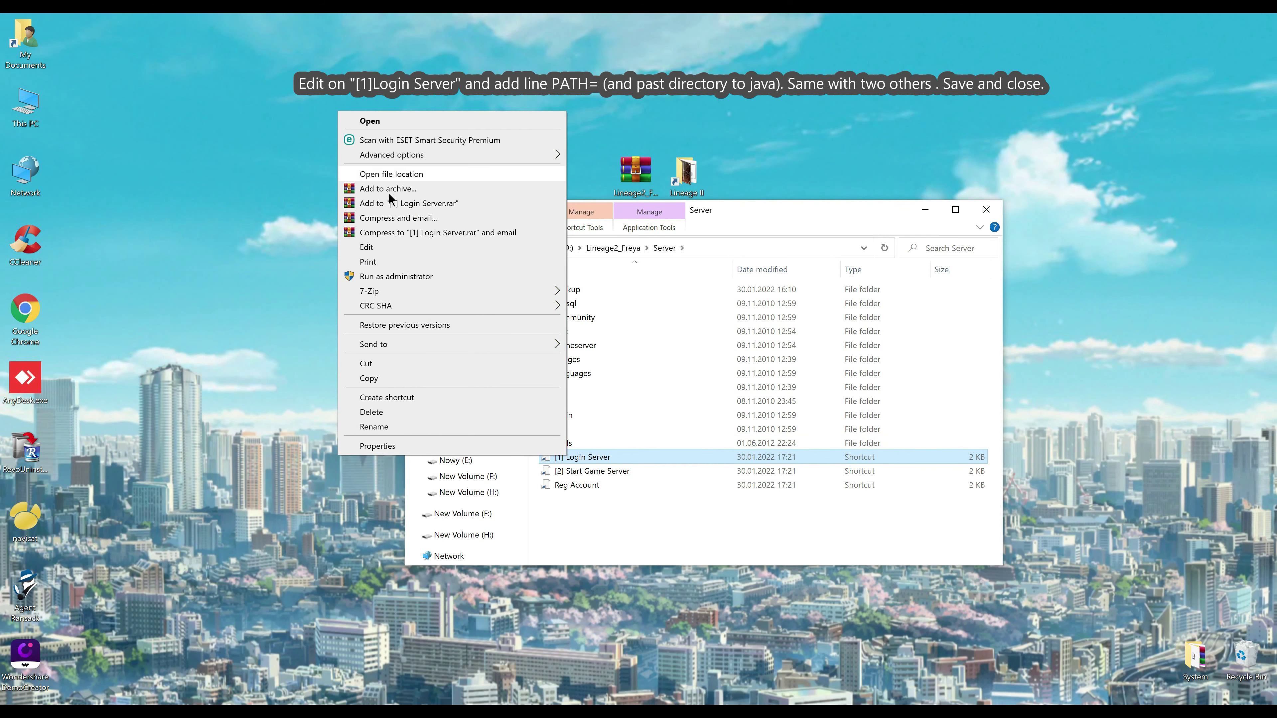
pyautogui.click(380, 247)
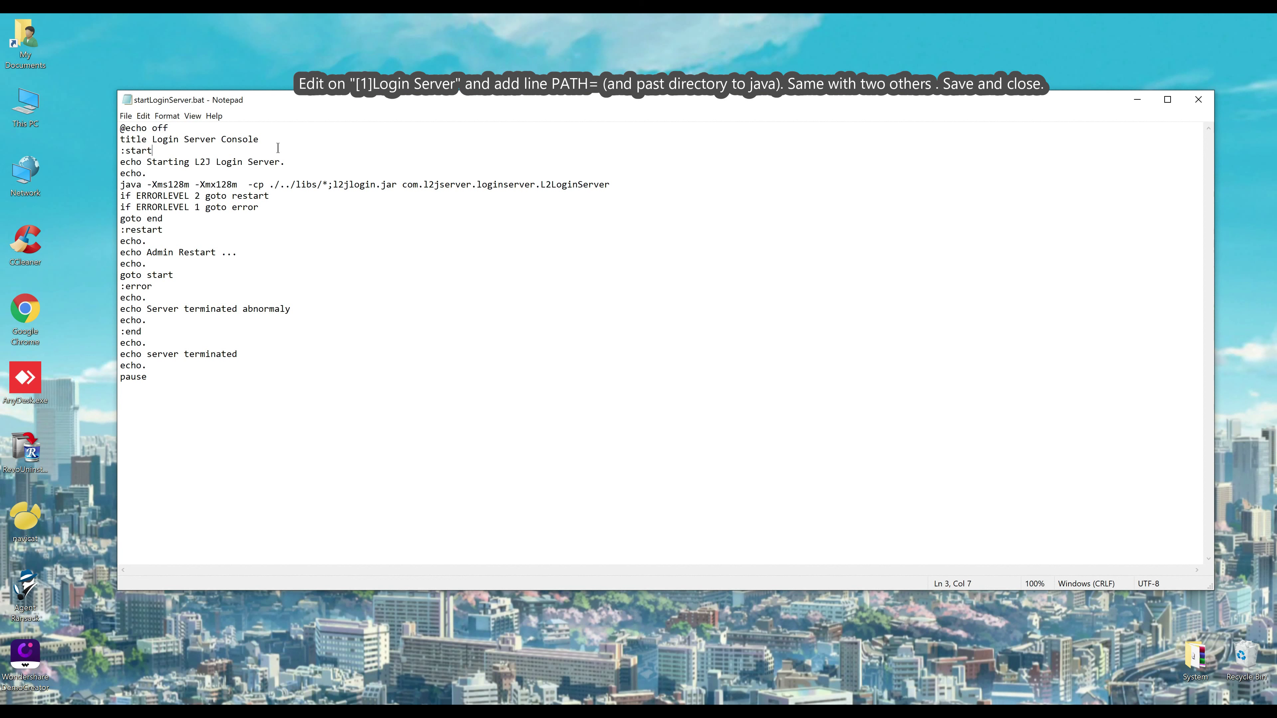
pyautogui.press('Return')
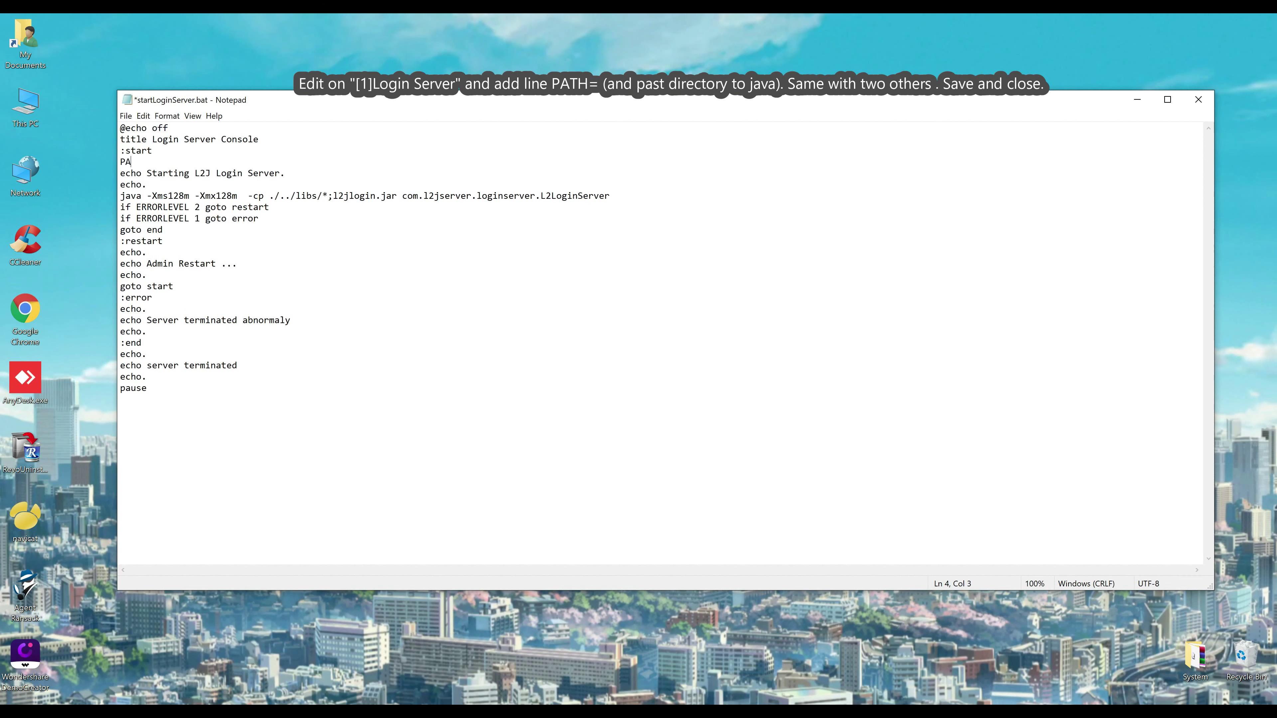
pyautogui.write('PATH=')
pyautogui.hotkey('ctrl', 'v')
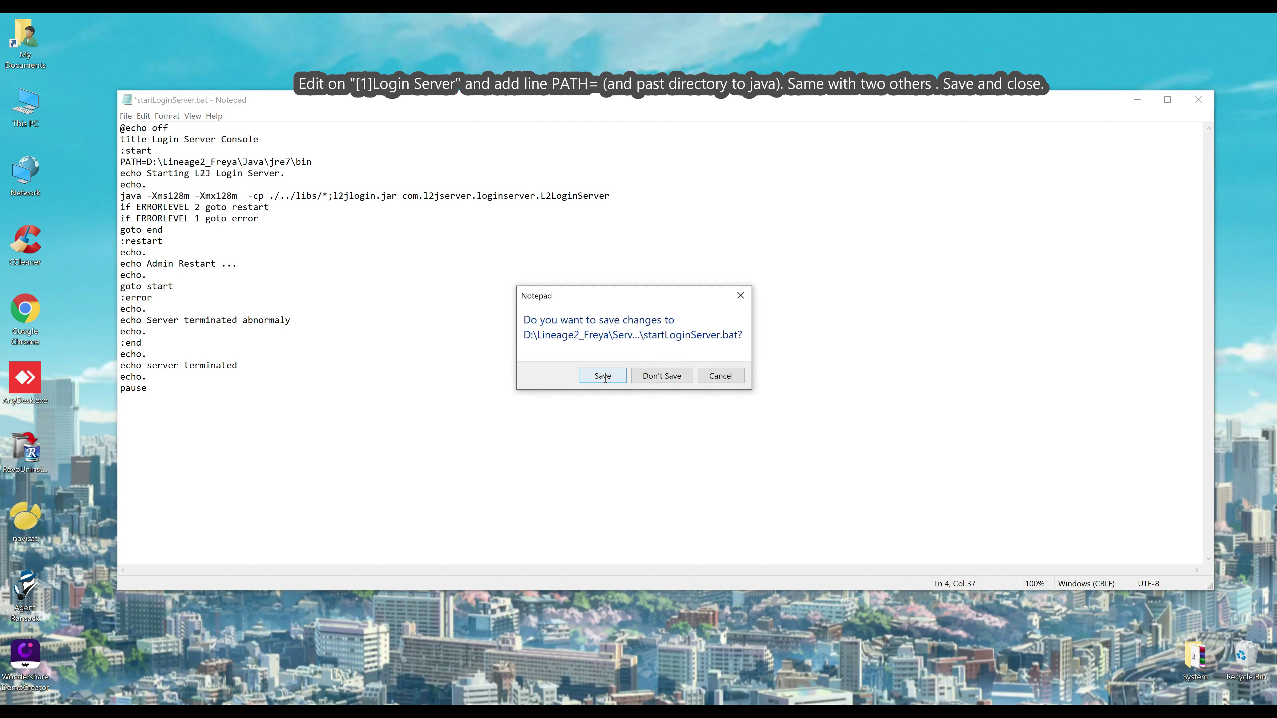
pyautogui.click(599, 375)
# Add the same PATH line after :start in the game server script and save
pyautogui.rightClick(585, 475)
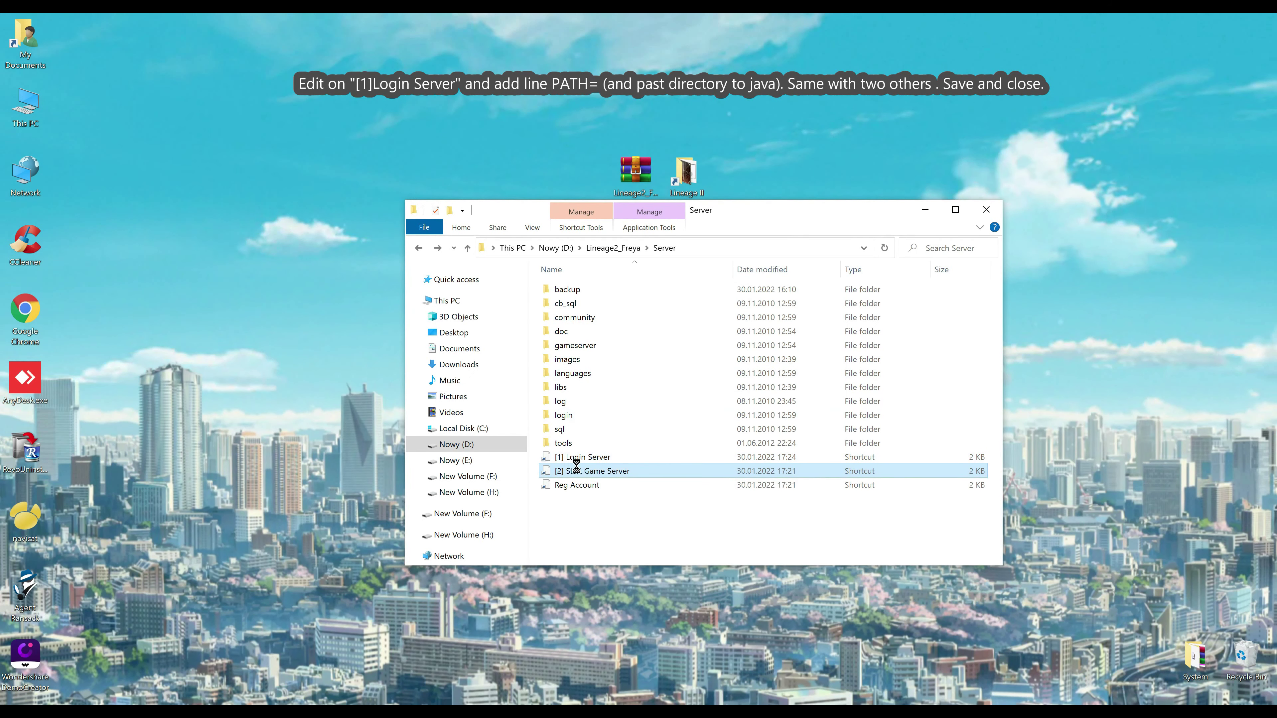
pyautogui.click(366, 270)
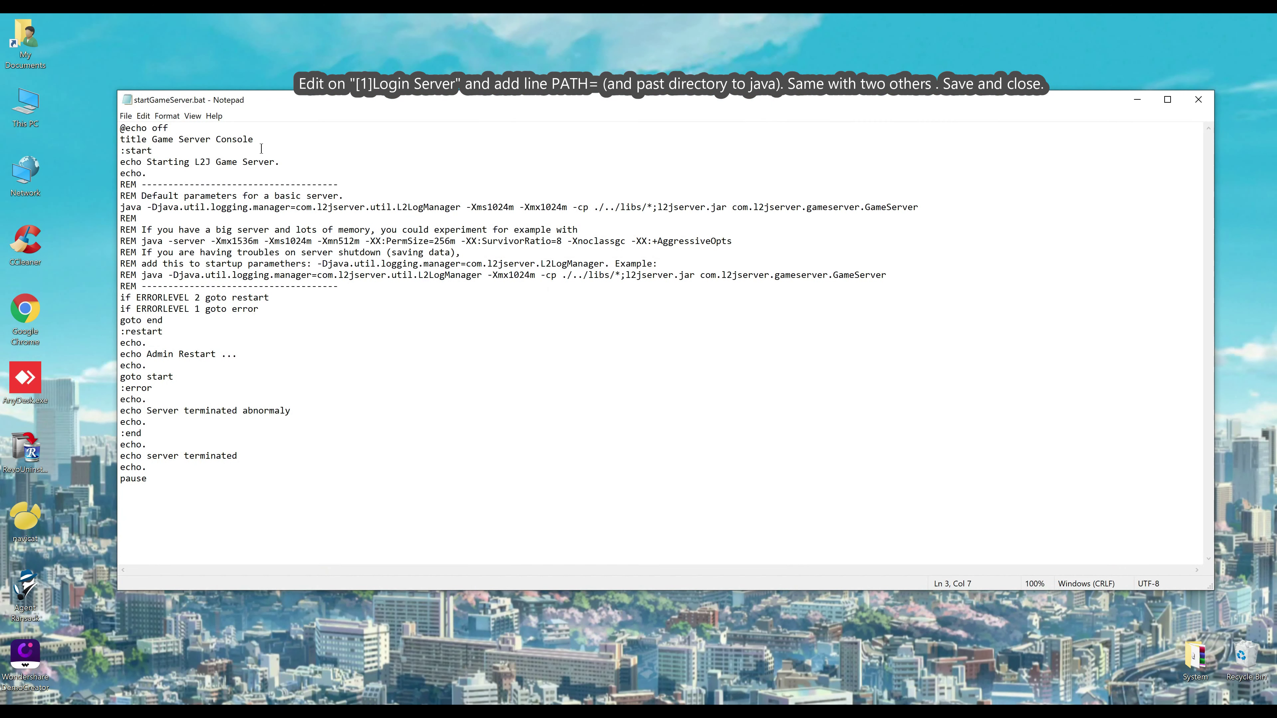
pyautogui.press('Return')
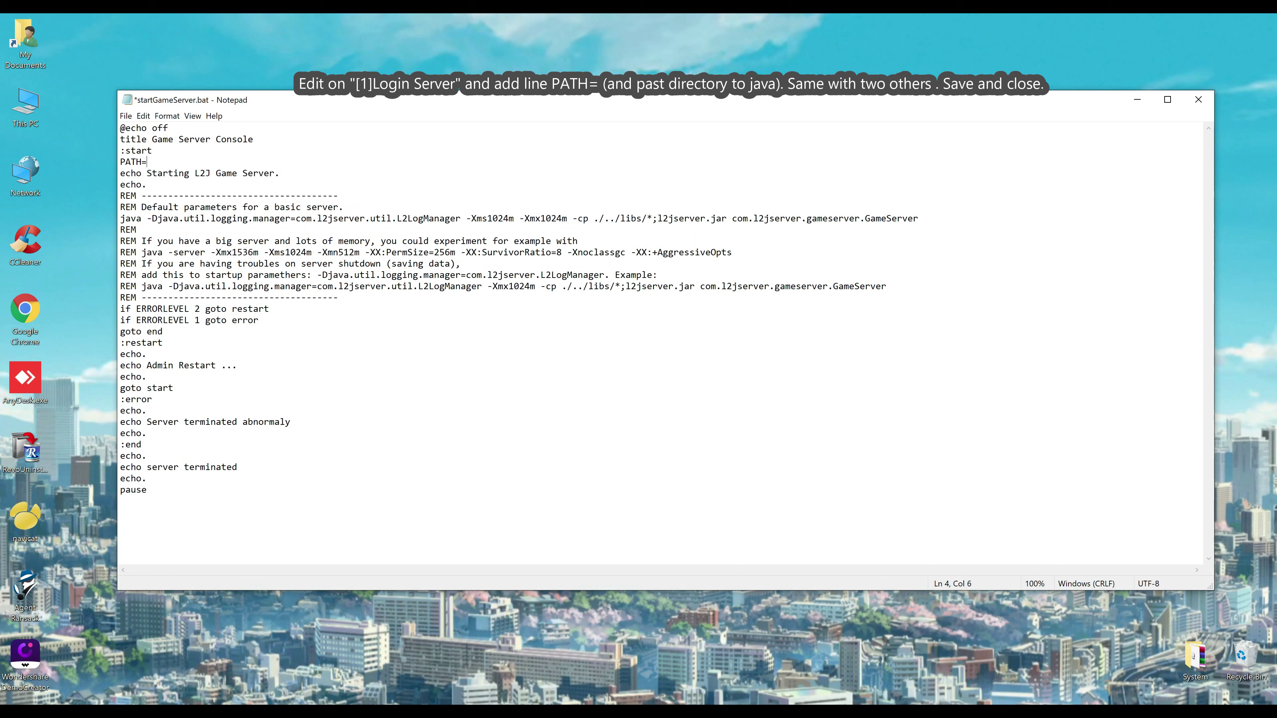
pyautogui.write('PATH=')
pyautogui.hotkey('ctrl', 'v')
pyautogui.click(1198, 99)
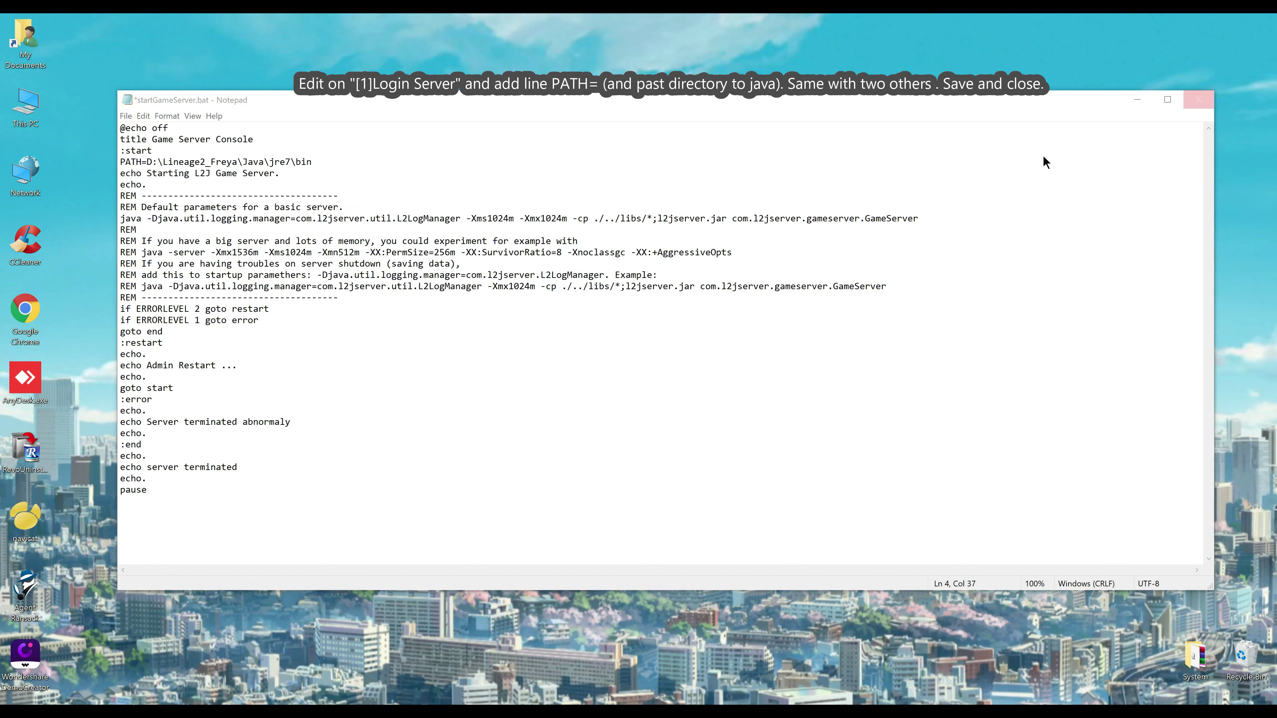
pyautogui.click(603, 376)
# Add the jre7 bin PATH line to startSQLAccountManager.bat after color 17 and save
pyautogui.click(568, 485)
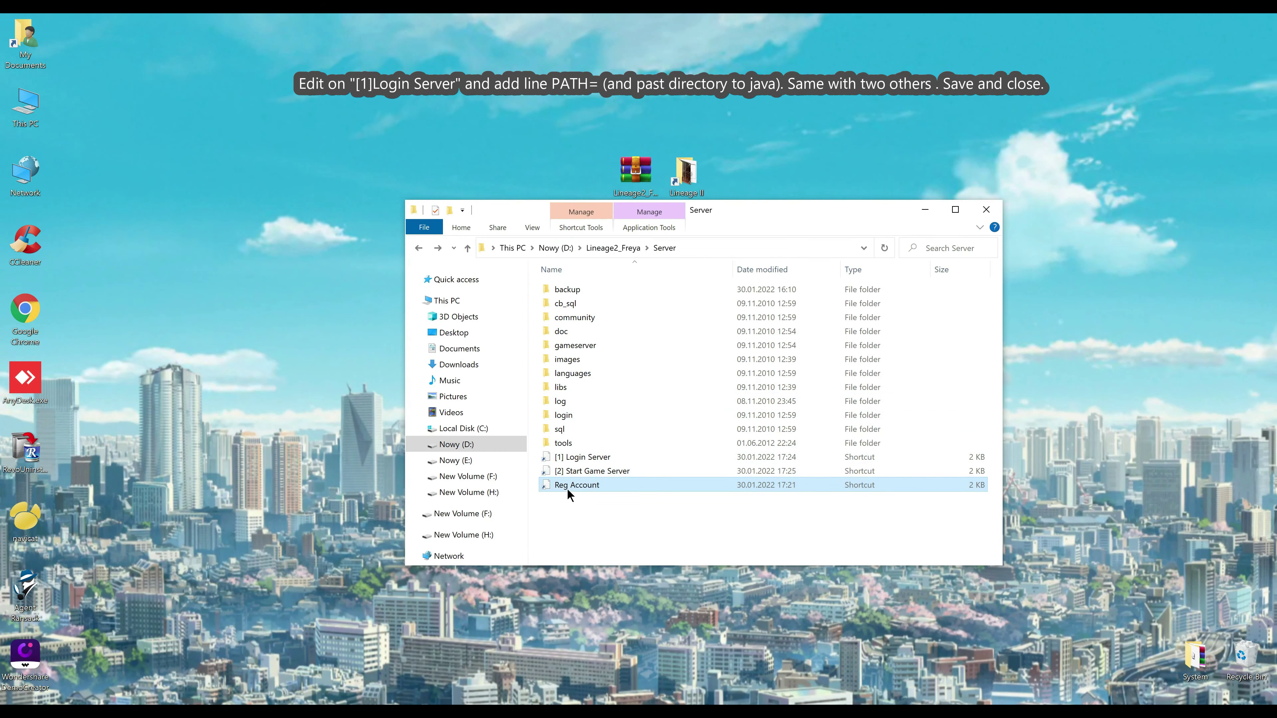
pyautogui.rightClick(567, 485)
pyautogui.click(402, 280)
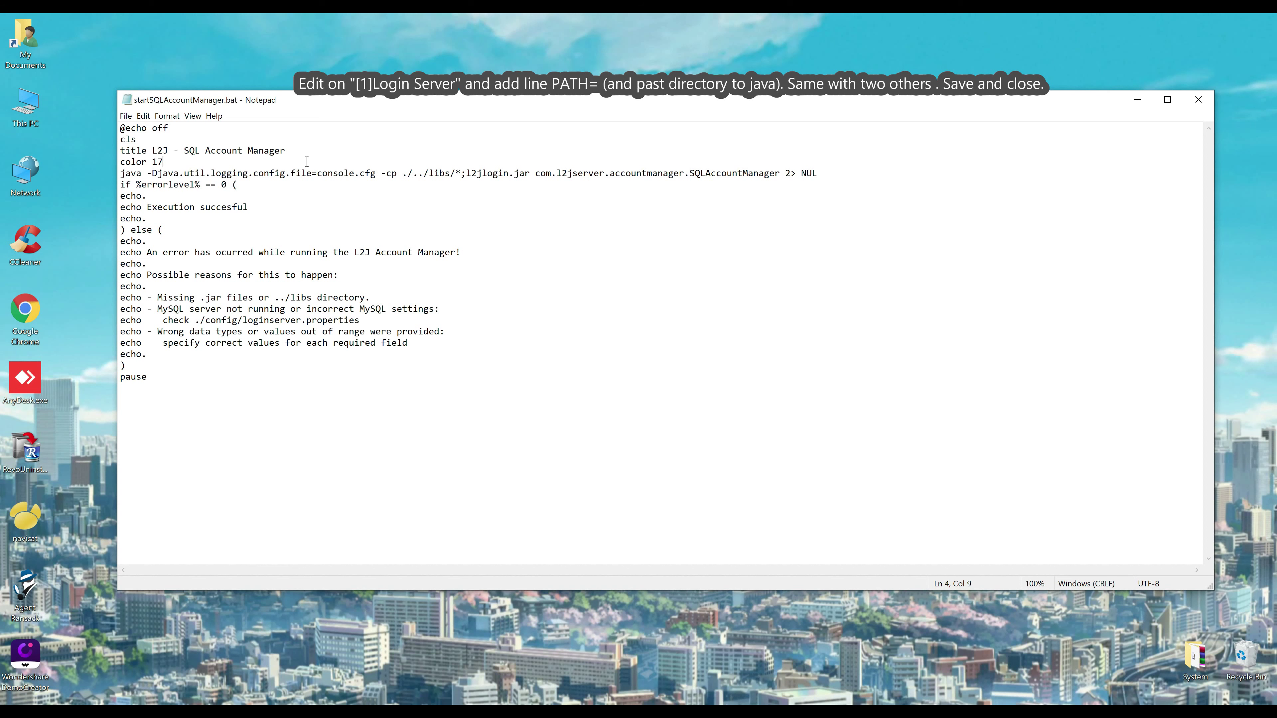
pyautogui.press('Return')
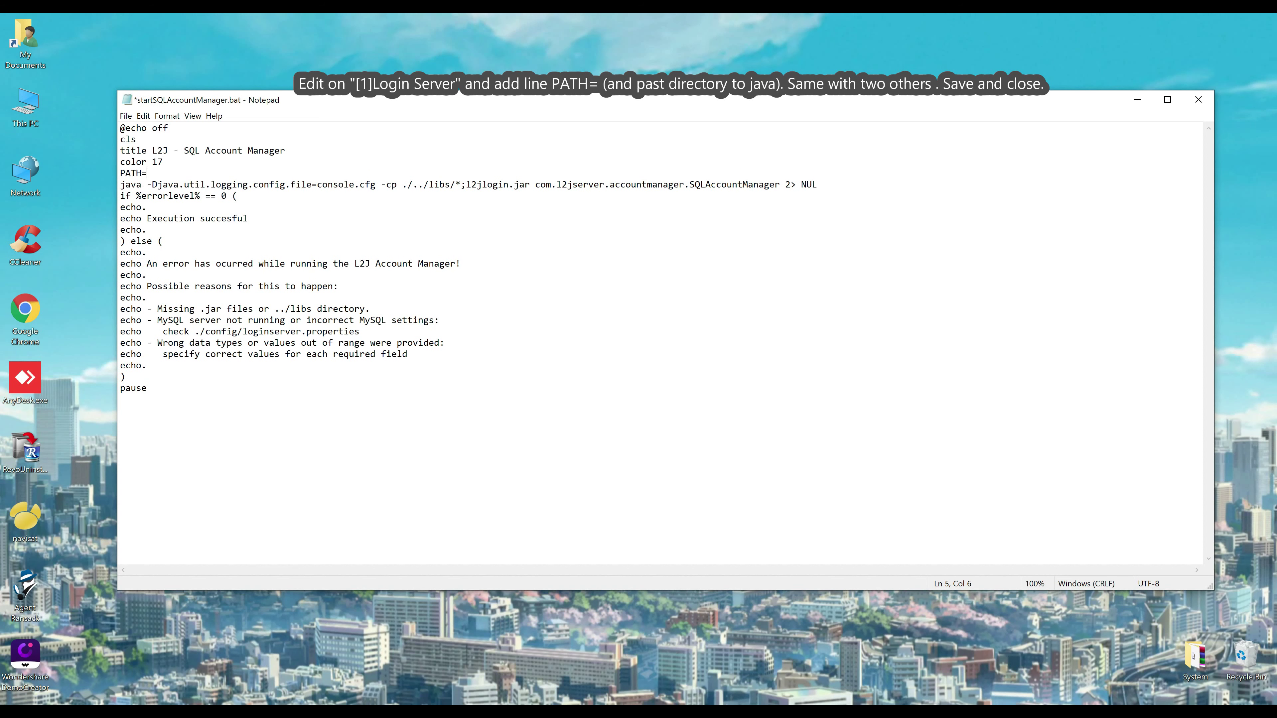
pyautogui.hotkey('ctrl', 'v')
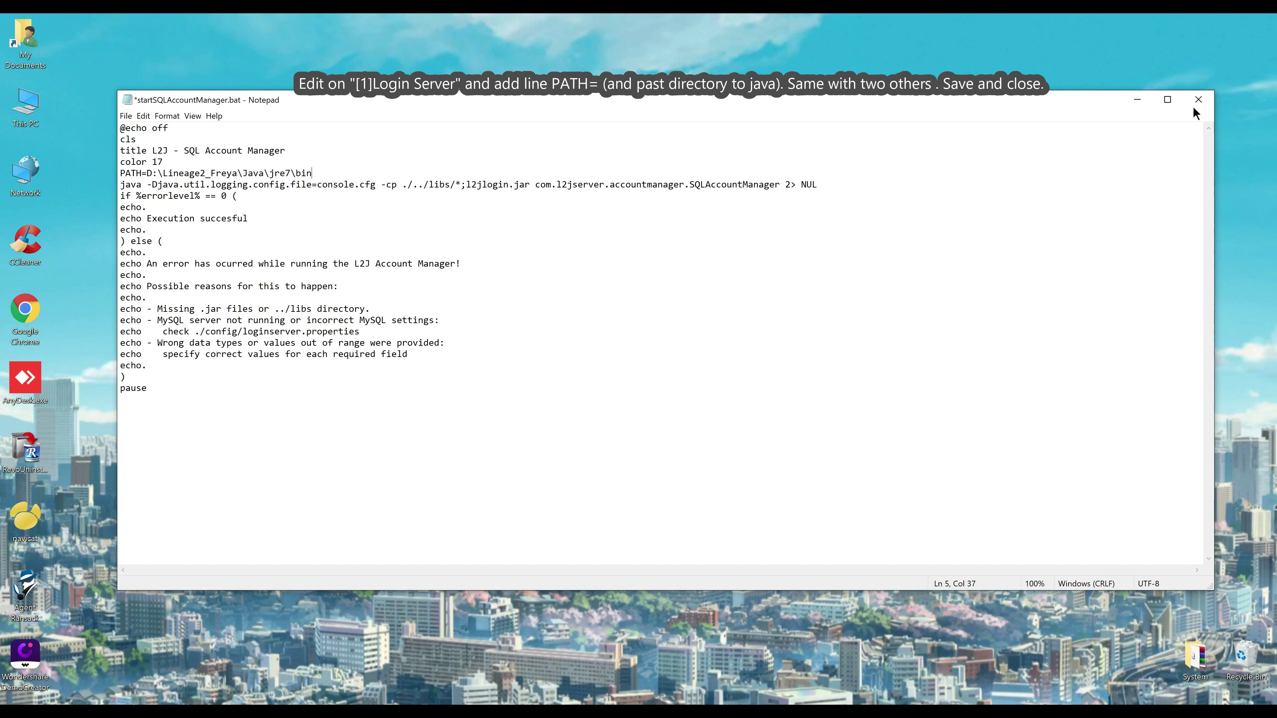
pyautogui.click(1198, 99)
pyautogui.click(603, 375)
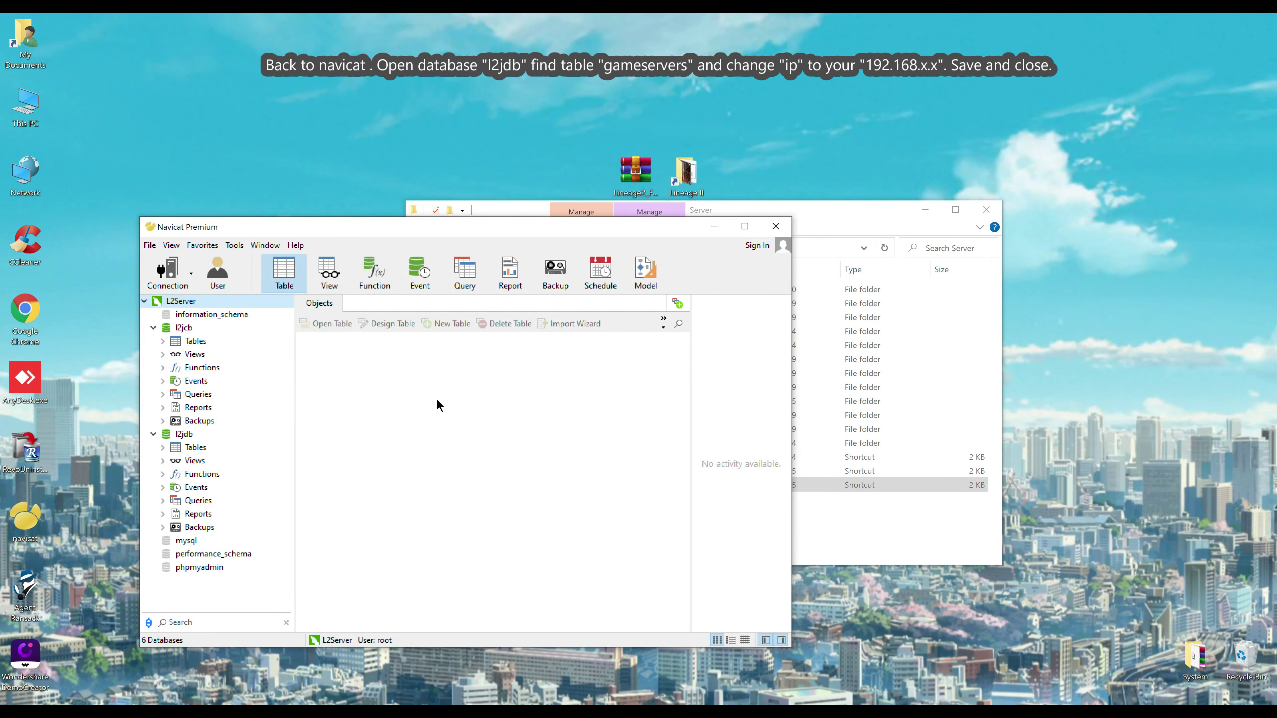
# Open l2jdb's gameservers table, change the host ending 200 to 10, and commit
pyautogui.click(193, 460)
pyautogui.click(192, 447)
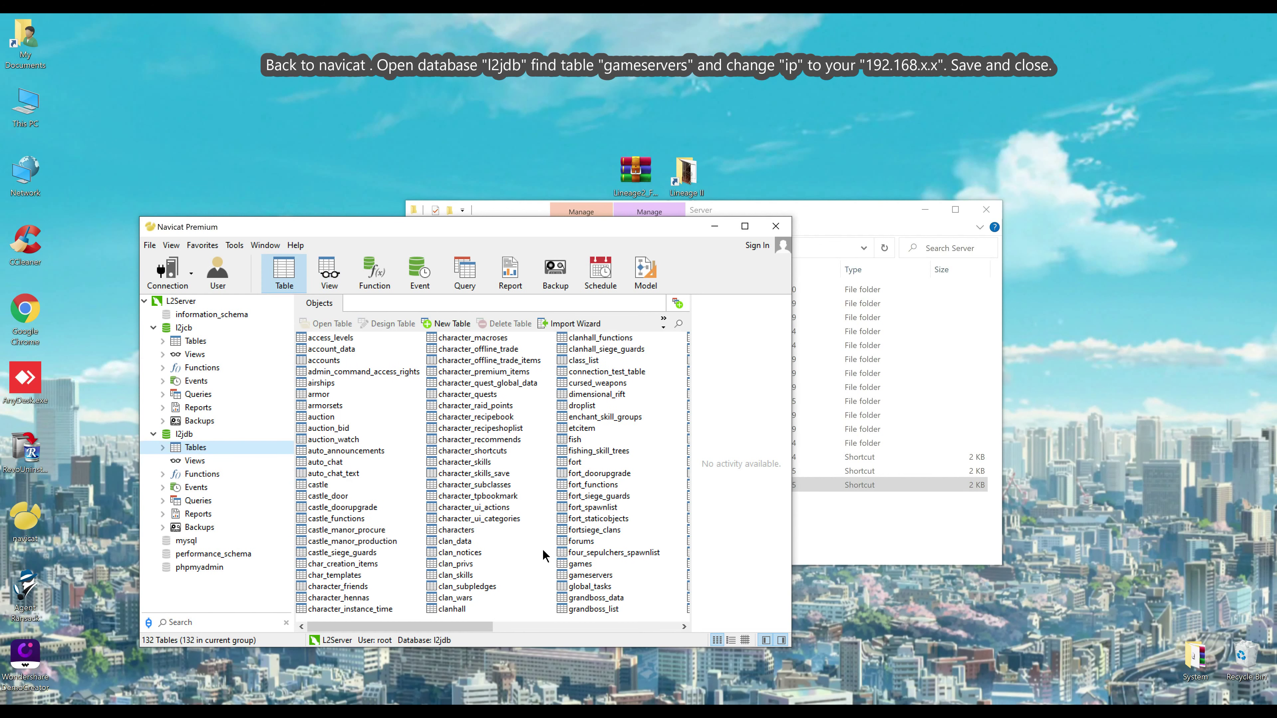
pyautogui.click(578, 576)
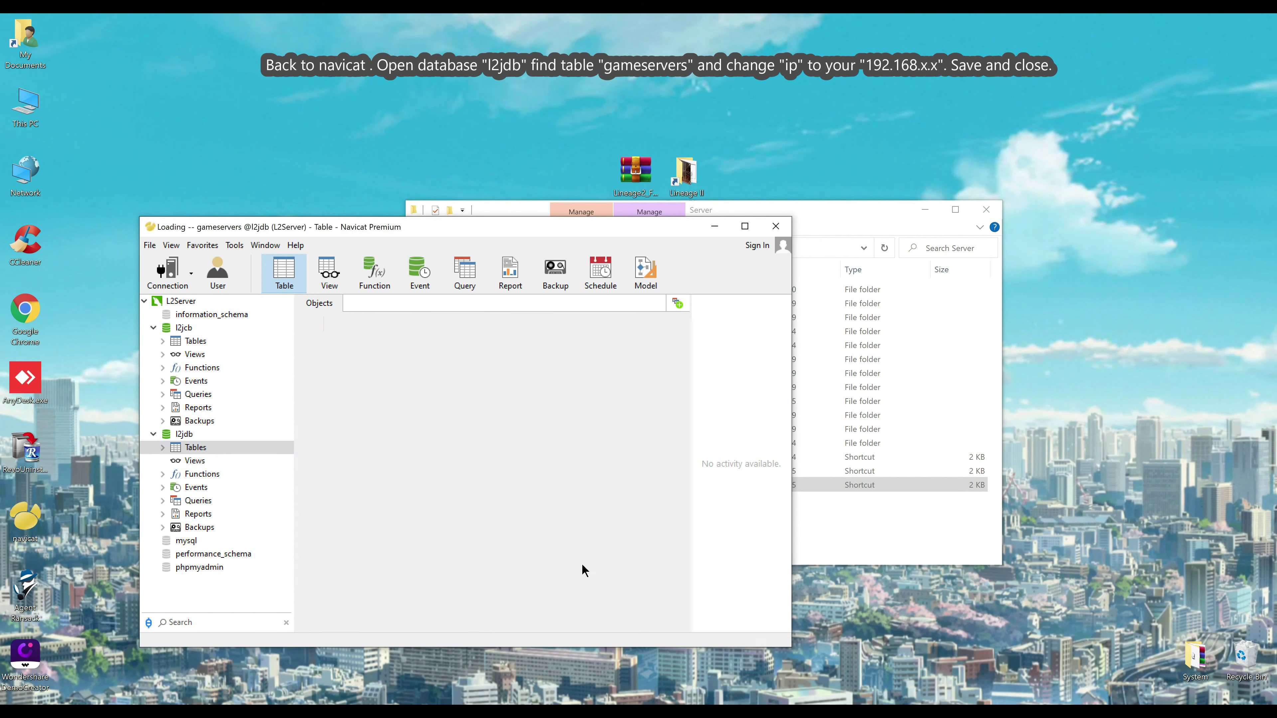
pyautogui.click(508, 352)
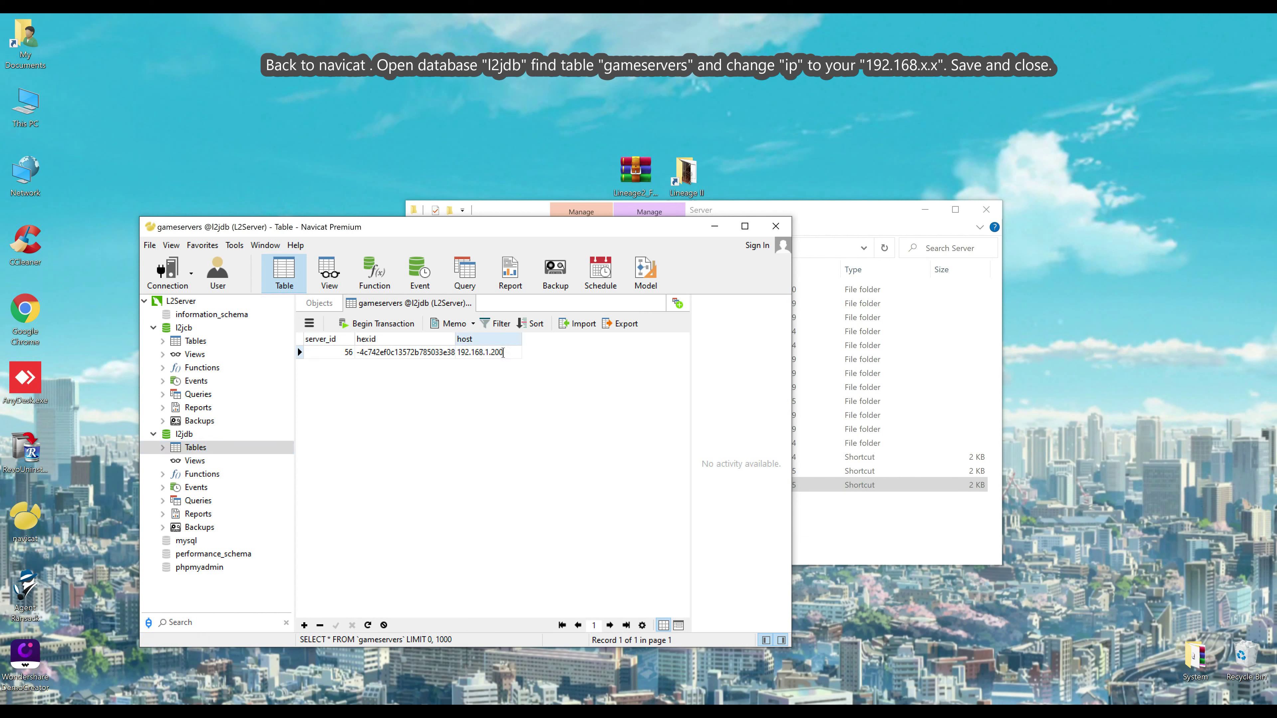
pyautogui.moveTo(503, 353); pyautogui.dragTo(491, 353)
pyautogui.write('10')
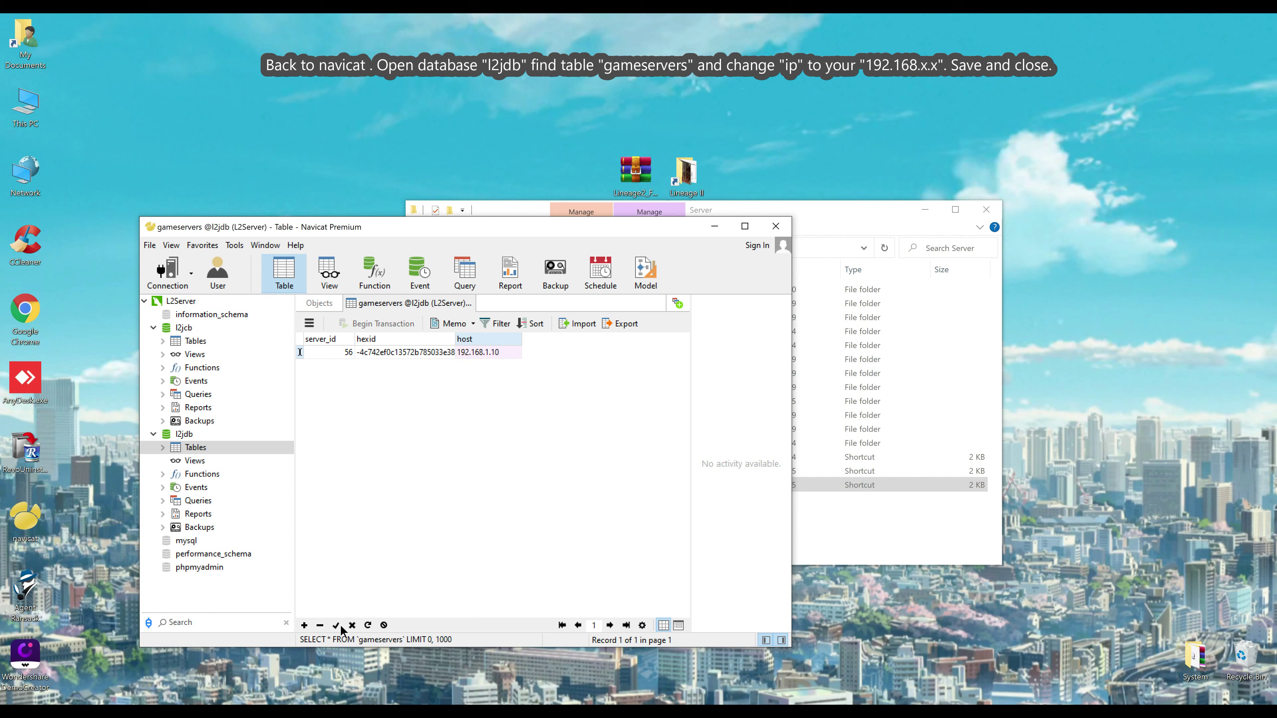
pyautogui.click(336, 625)
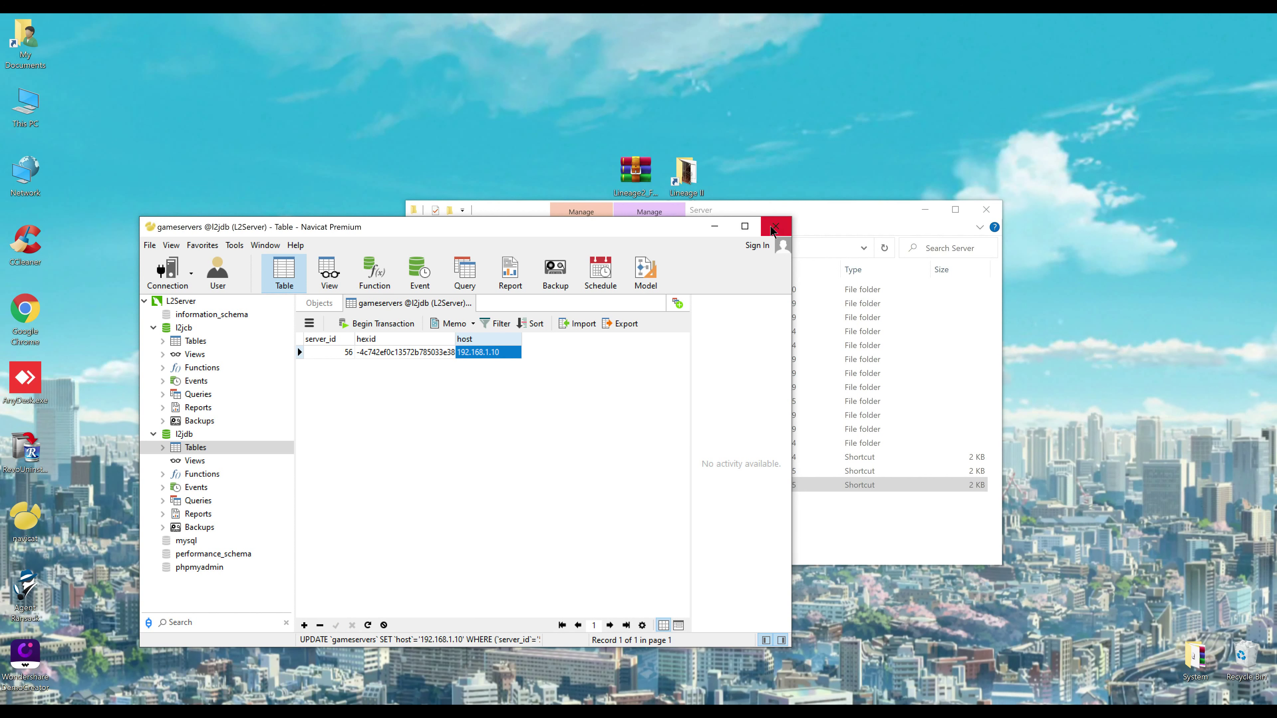
# Start the login server, then the game server, from the Server folder shortcuts
pyautogui.click(715, 229)
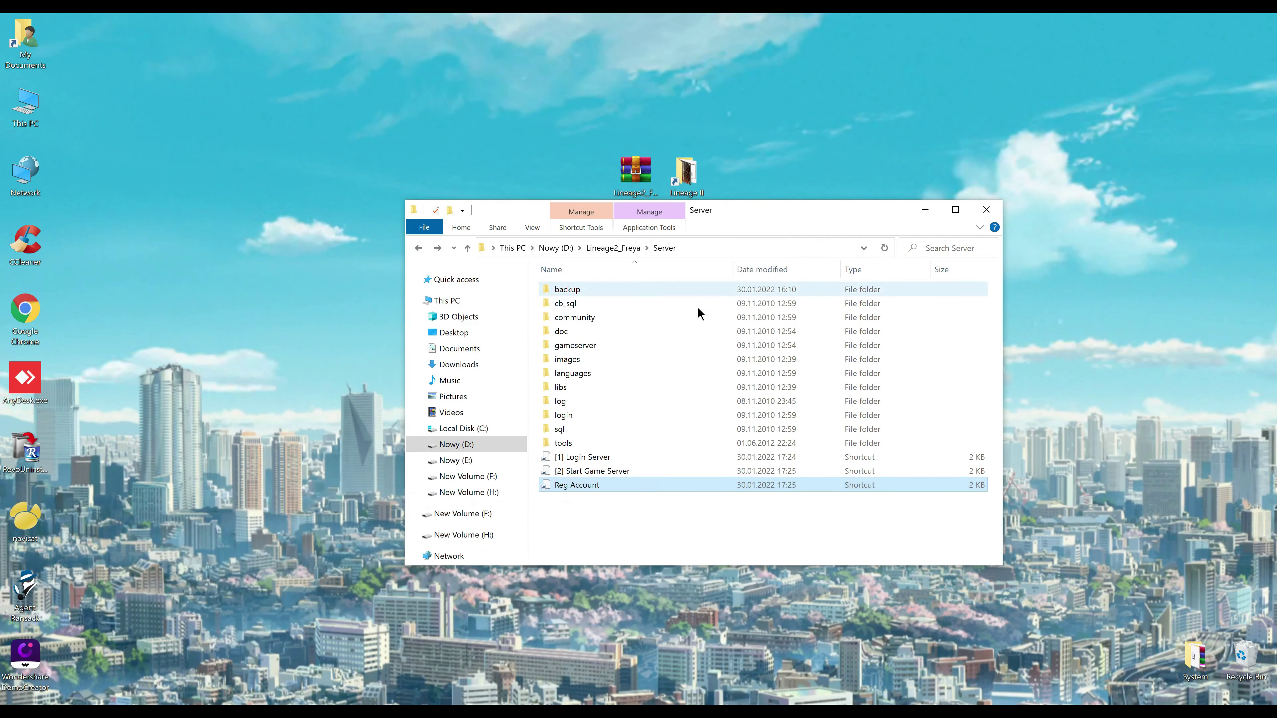
pyautogui.doubleClick(570, 455)
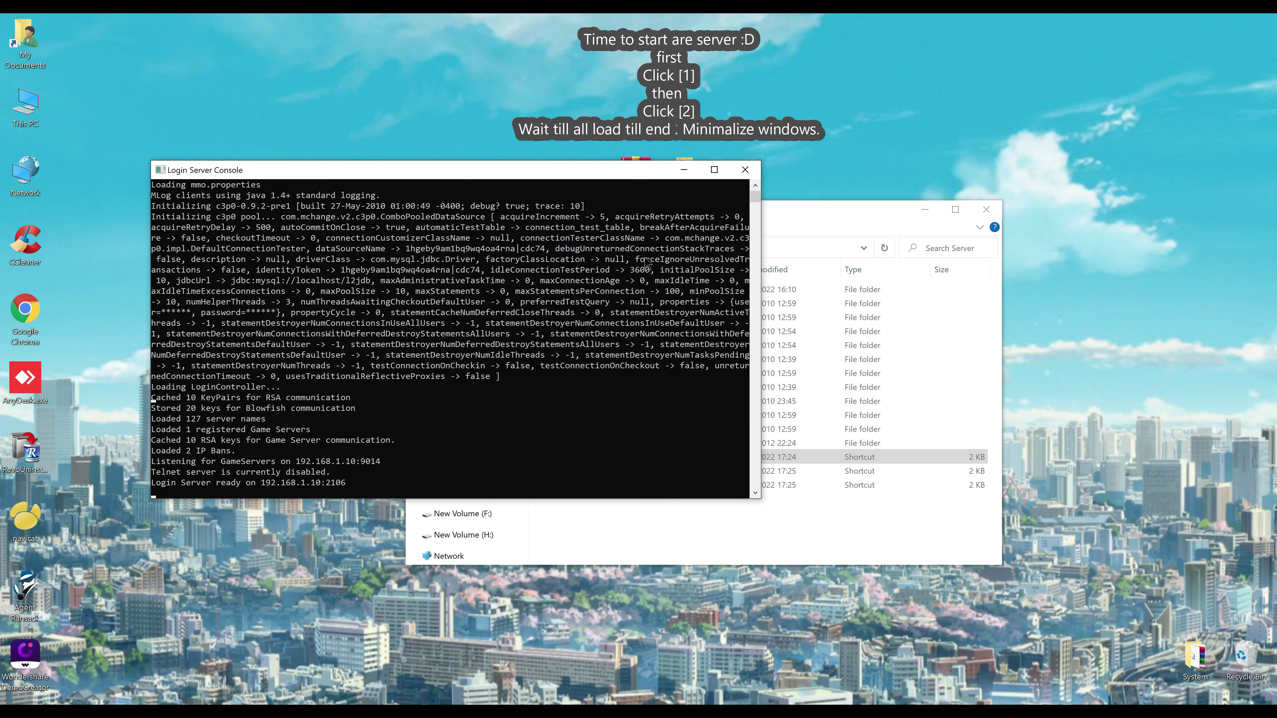
pyautogui.click(683, 174)
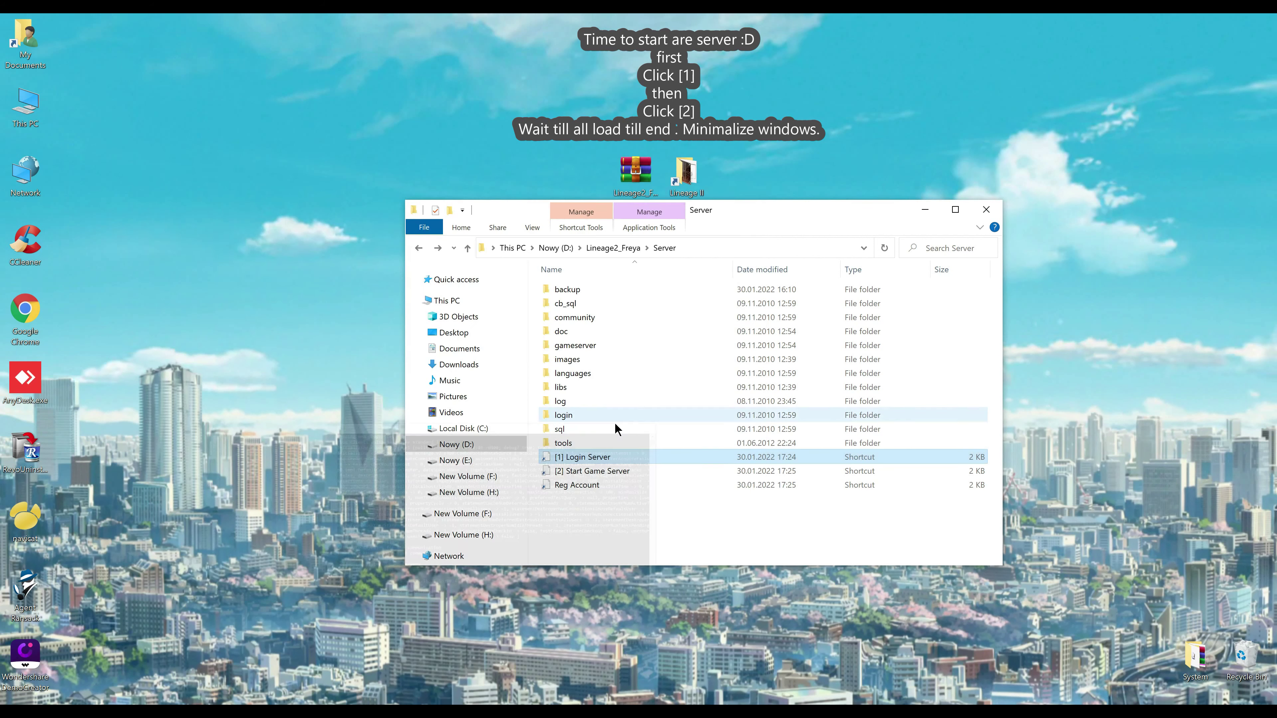
pyautogui.doubleClick(580, 473)
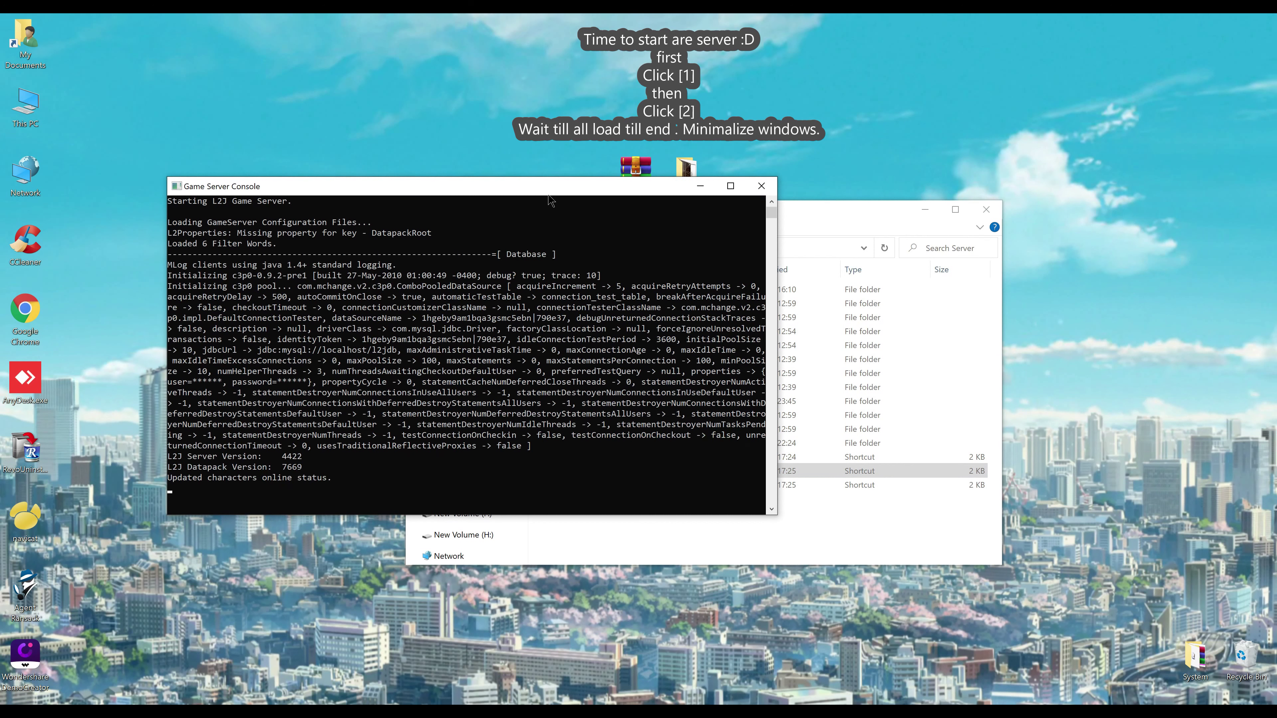
# Move the loading Game Server Console aside and launch L2 File Editor
pyautogui.moveTo(544, 187); pyautogui.dragTo(514, 143)
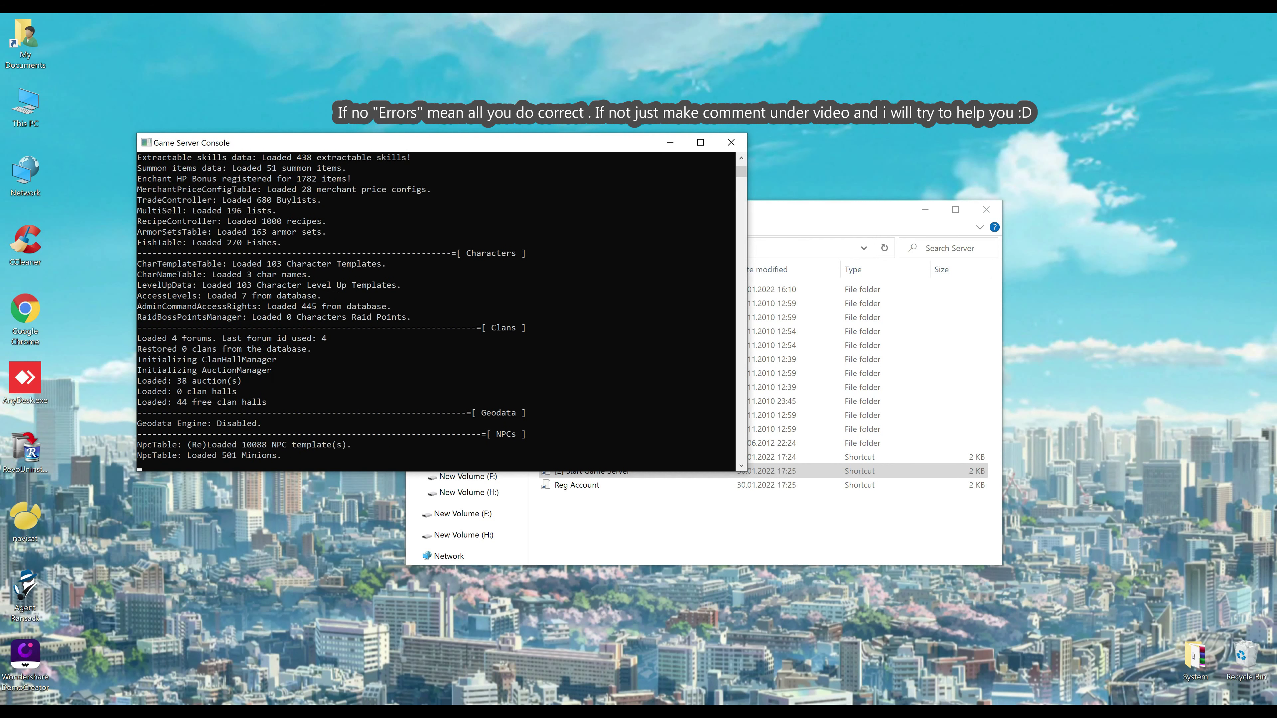
pyautogui.moveTo(730, 76)
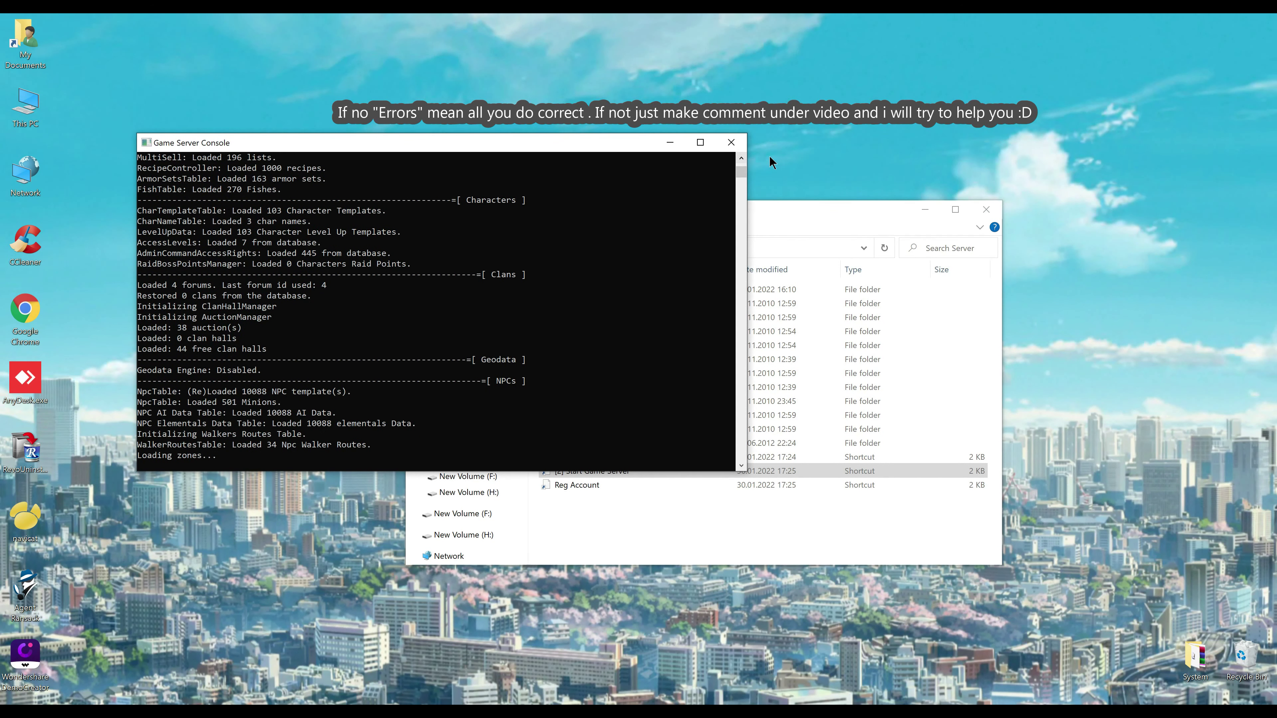
pyautogui.moveTo(621, 146); pyautogui.dragTo(577, 142)
pyautogui.moveTo(813, 37)
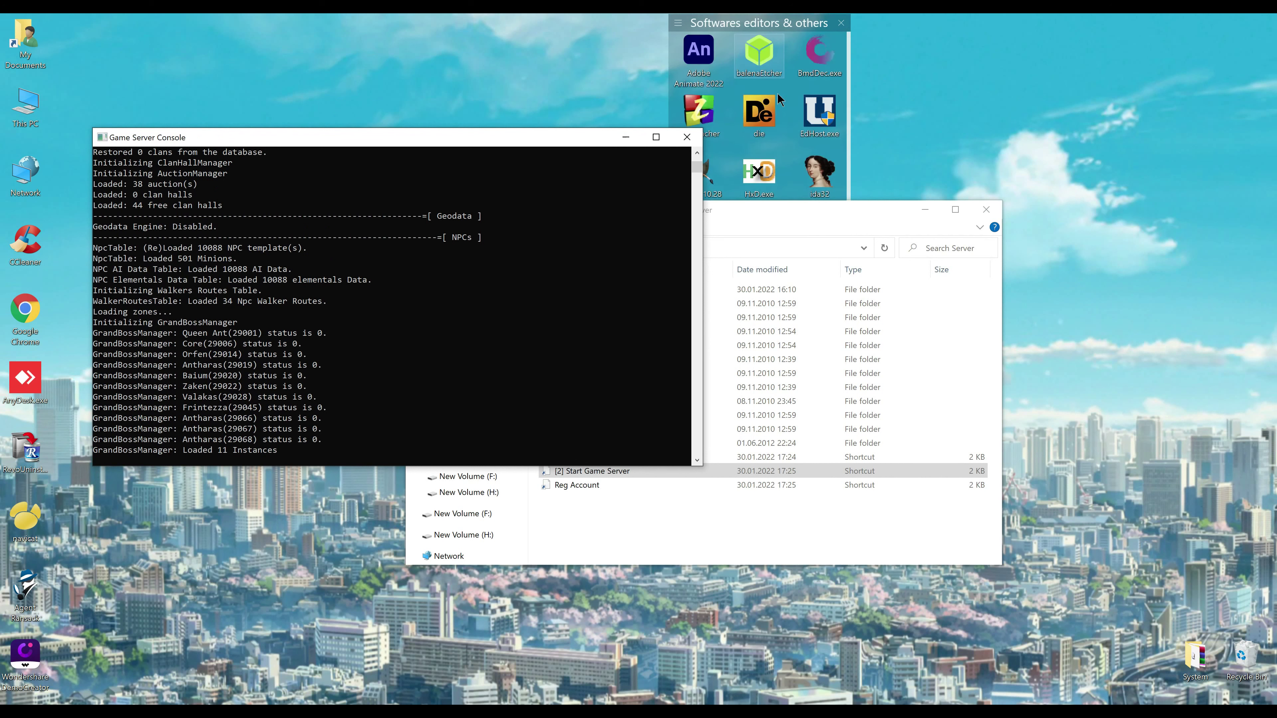
pyautogui.doubleClick(768, 126)
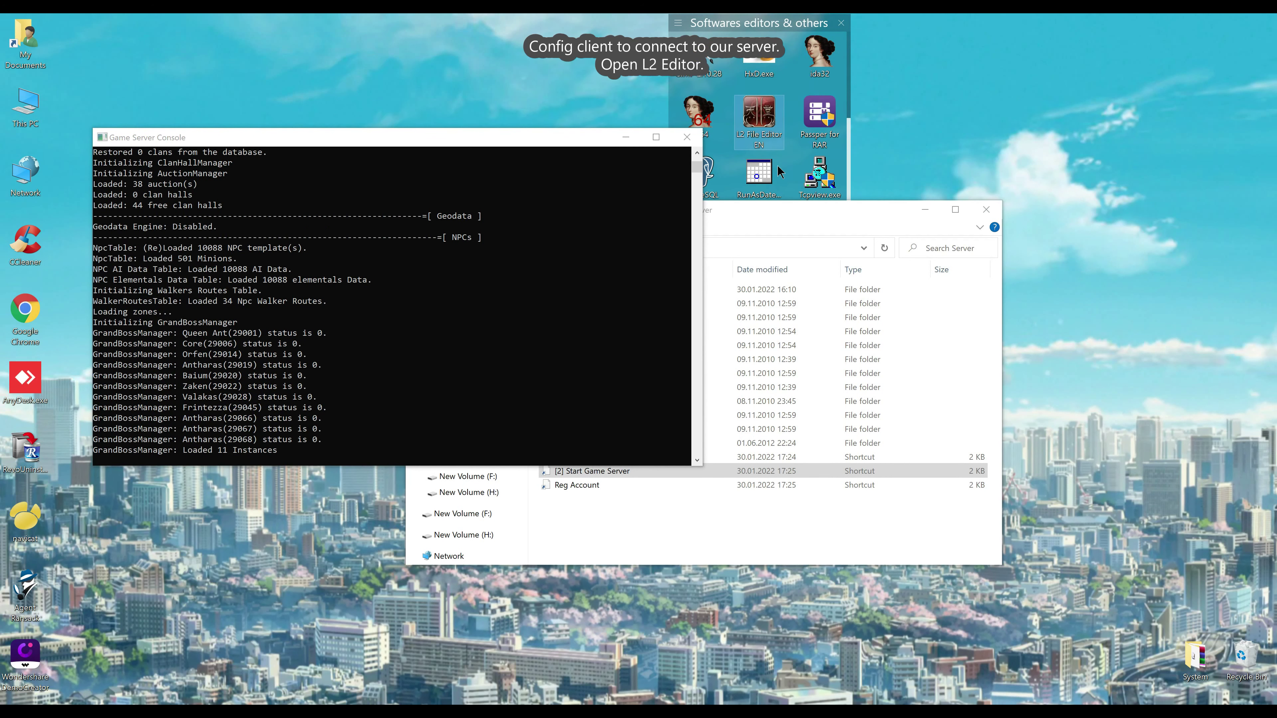
# Open and decrypt the client's system\L2.ini and set ServerAddr to 192.168.1.10
pyautogui.moveTo(639, 168); pyautogui.dragTo(812, 168)
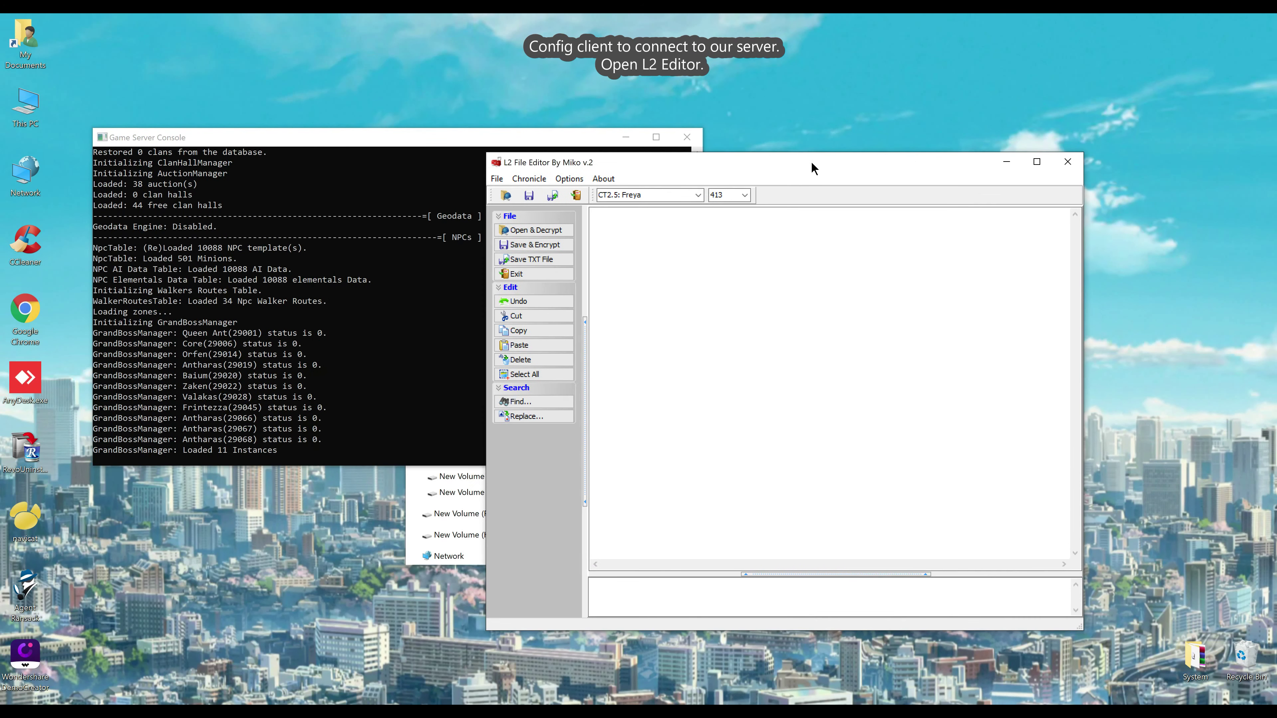
pyautogui.click(550, 231)
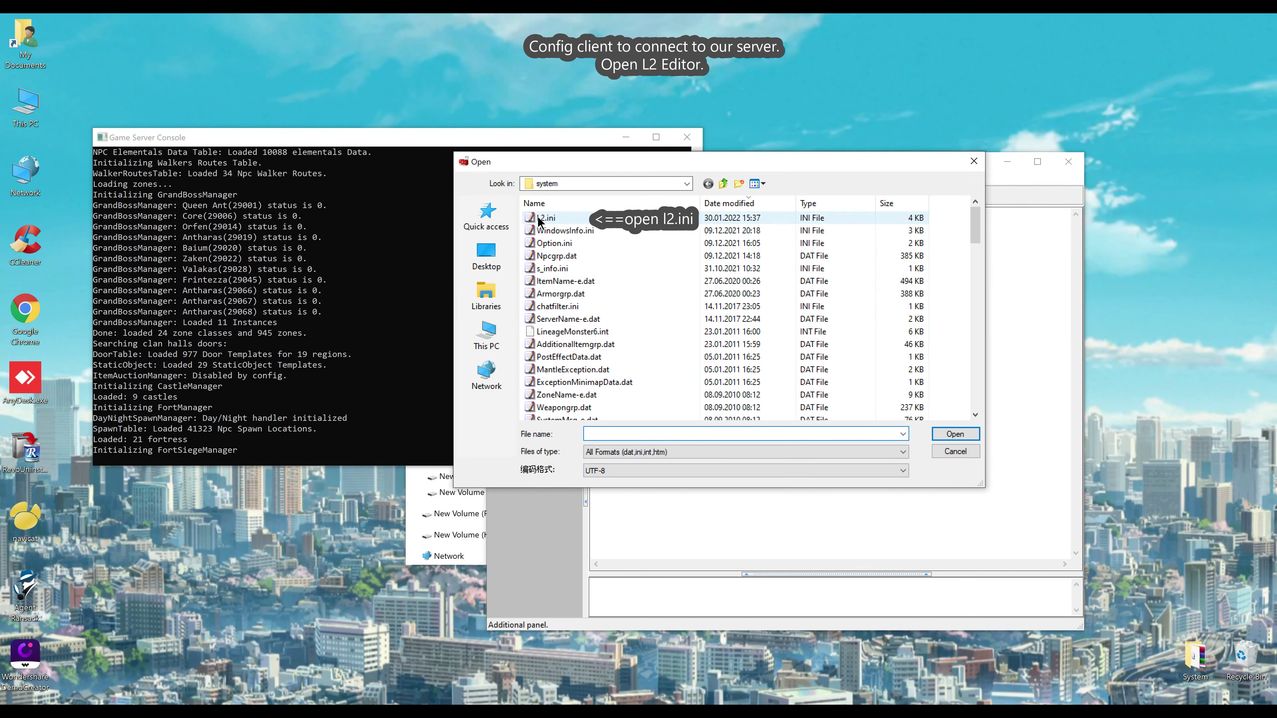
pyautogui.doubleClick(546, 219)
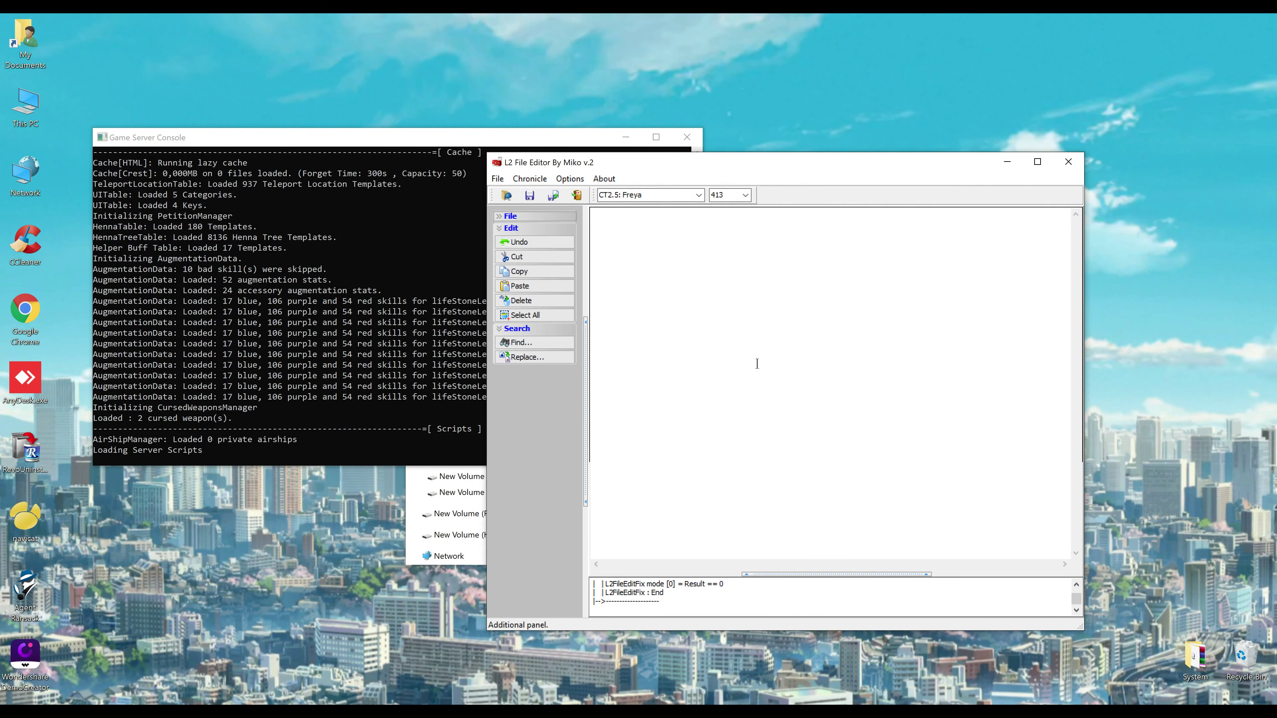
pyautogui.doubleClick(681, 326)
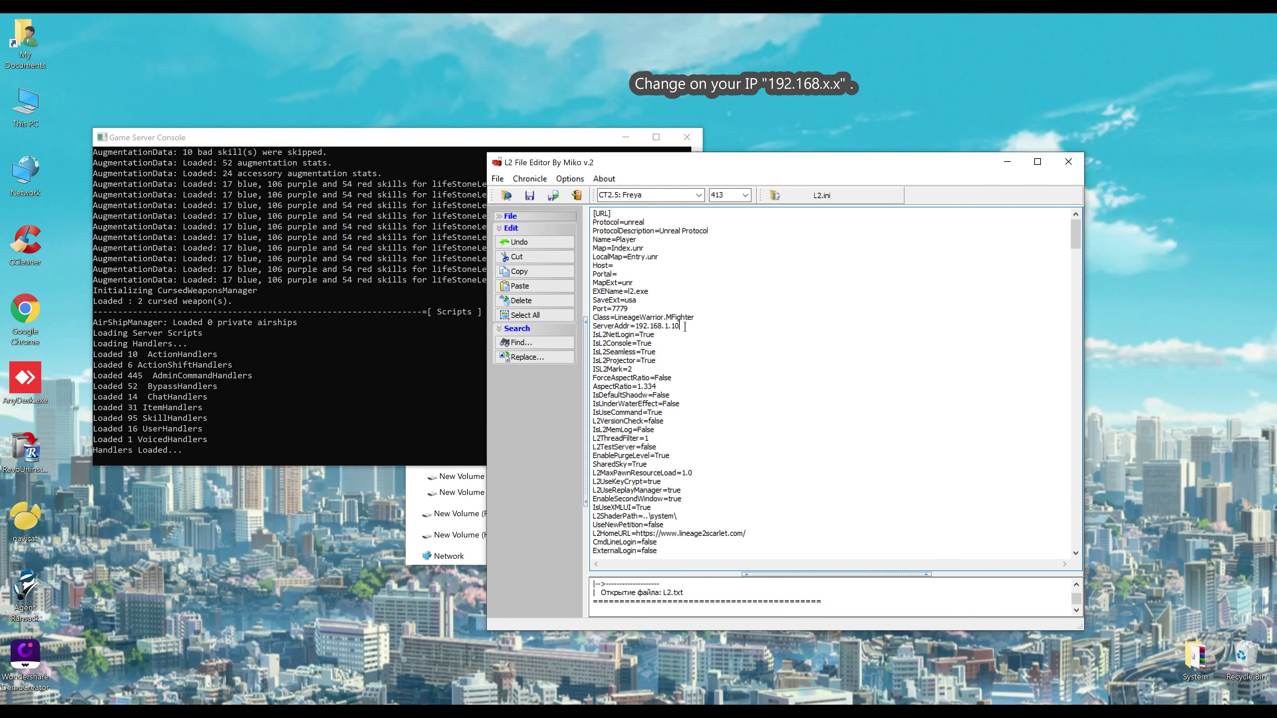
pyautogui.click(589, 328)
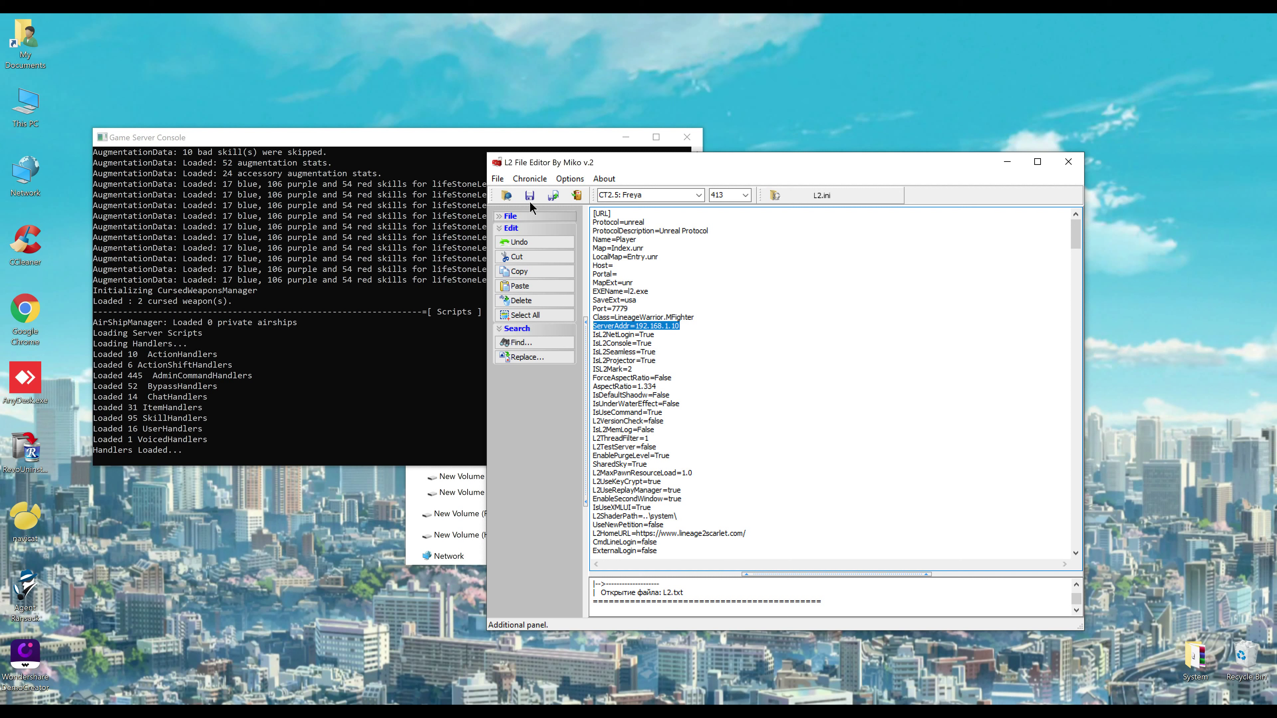
# Save L2.ini encrypted over the original file, confirm overwriting, and close the editor
pyautogui.click(501, 215)
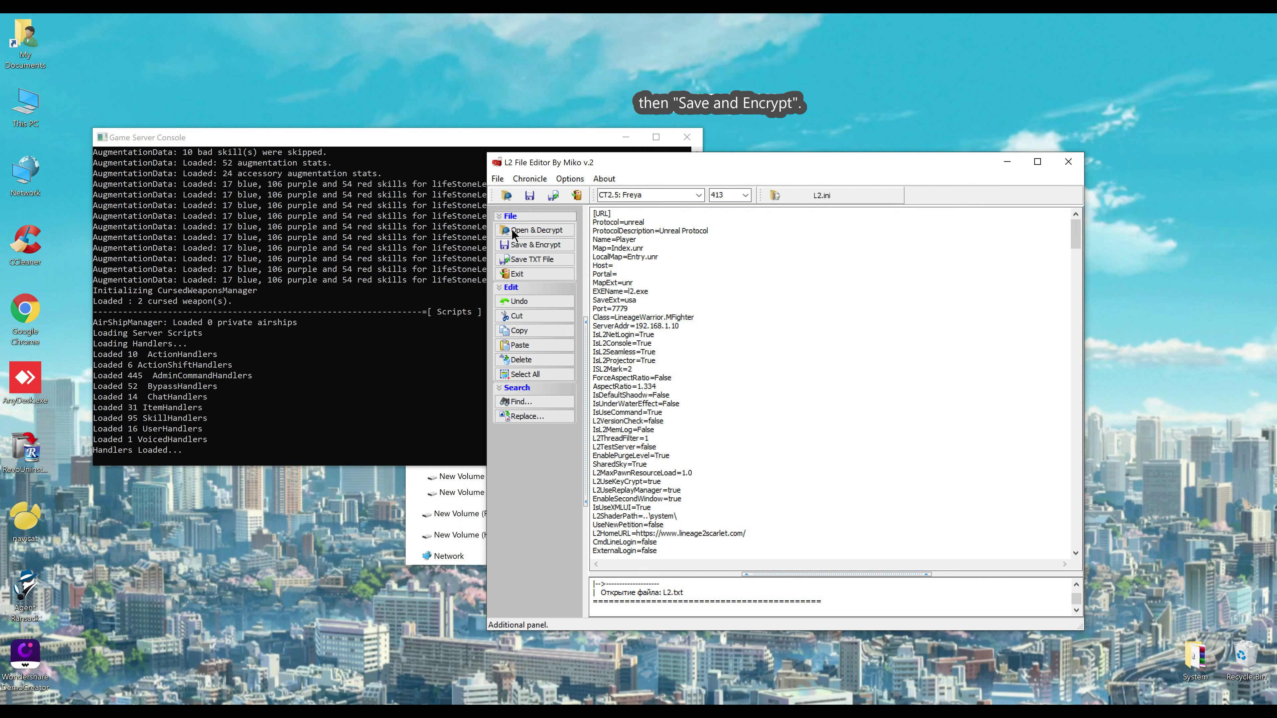
pyautogui.click(525, 245)
pyautogui.click(553, 219)
pyautogui.click(955, 433)
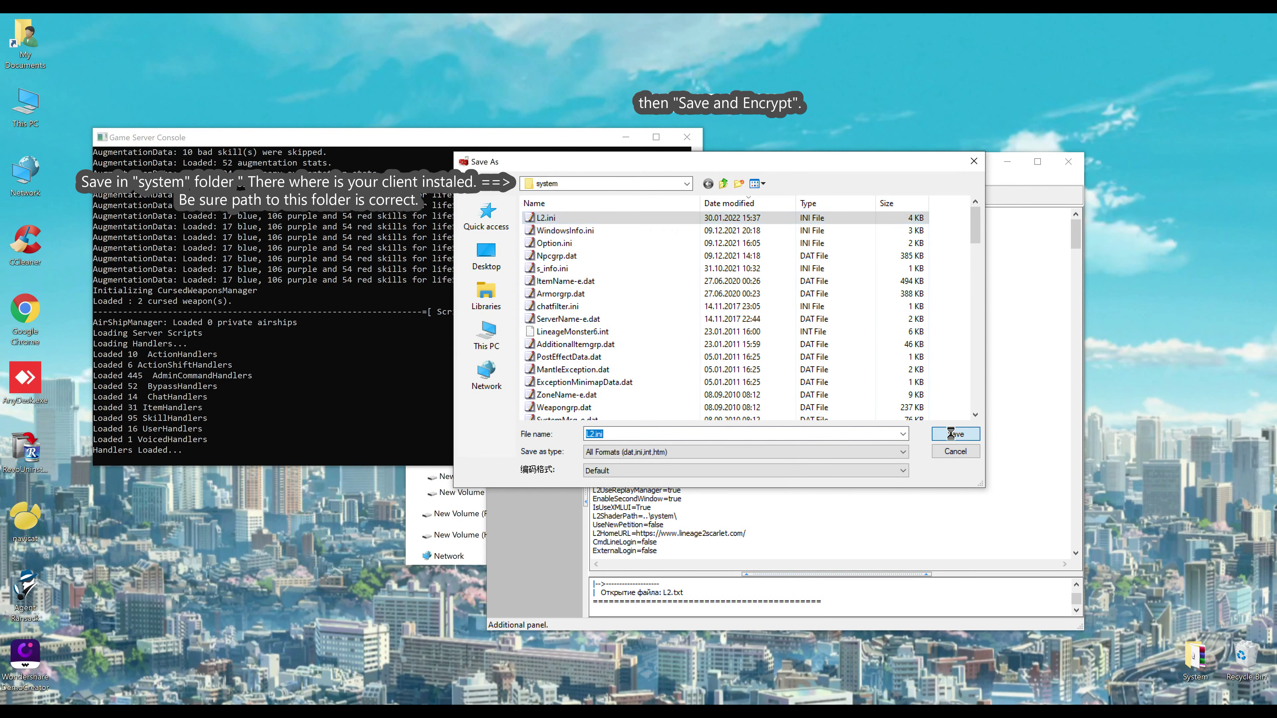
pyautogui.click(680, 392)
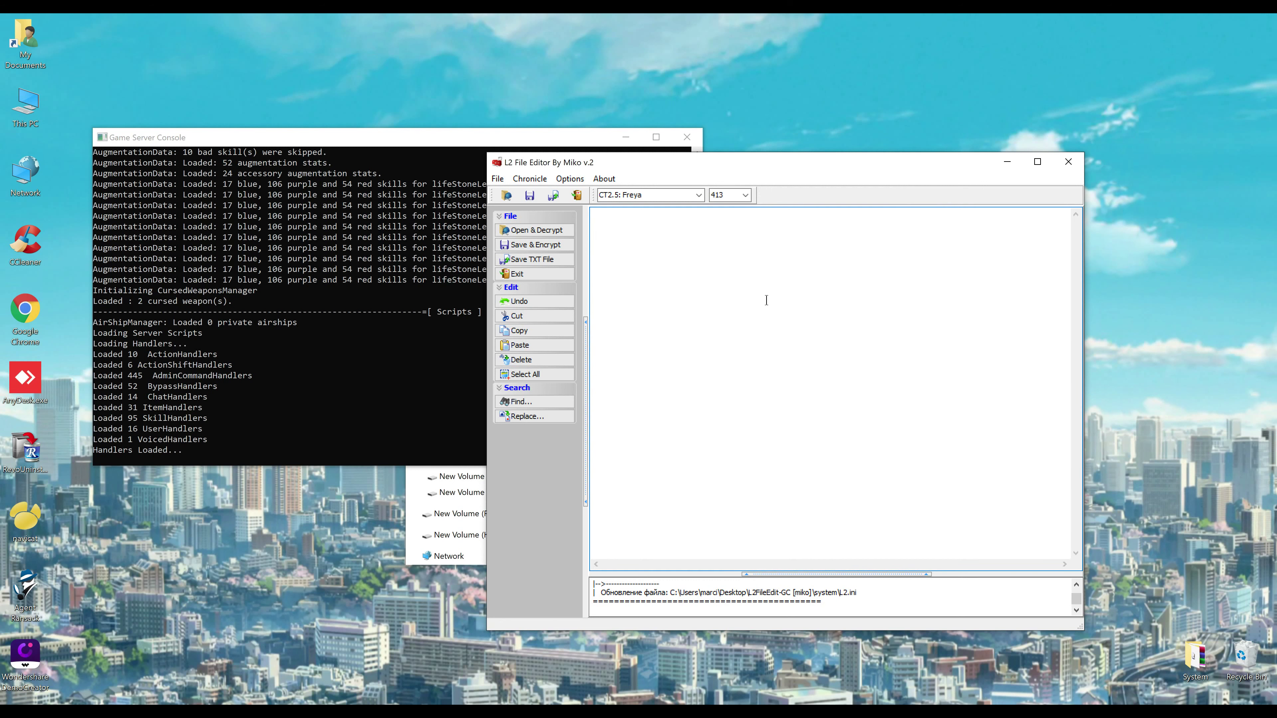
pyautogui.click(1067, 165)
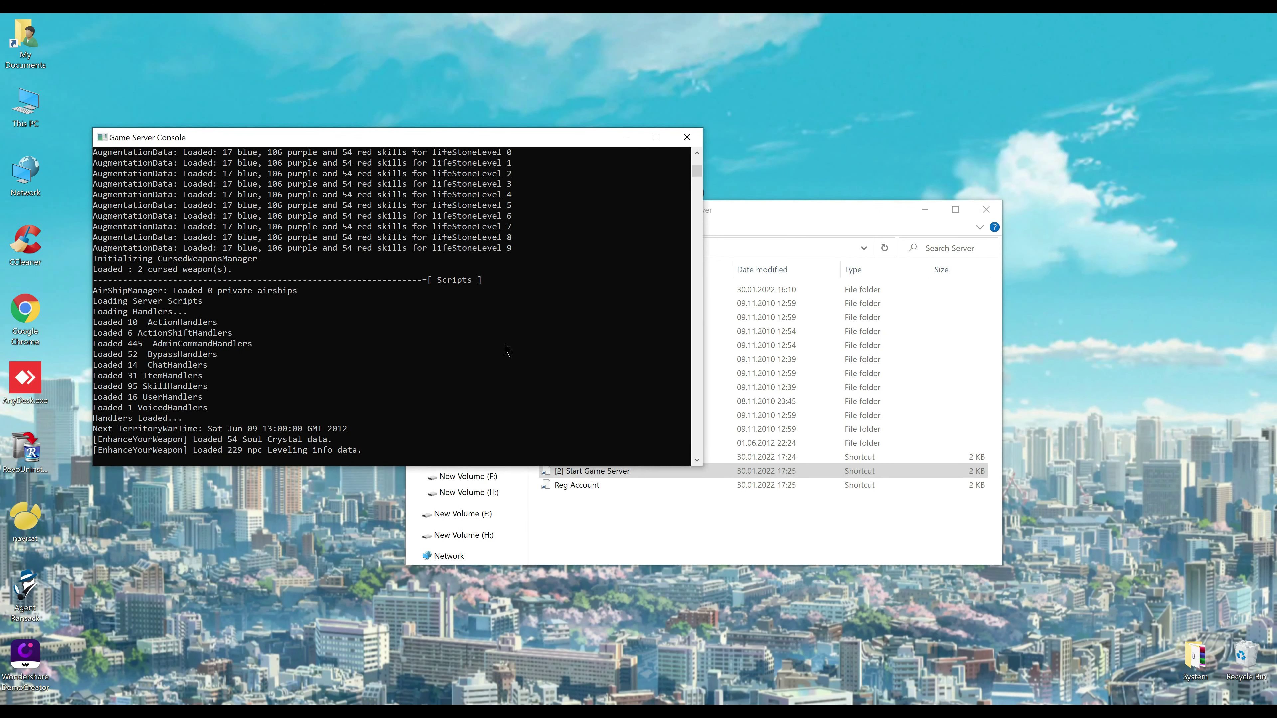
# Wait for the game server to register on login, then hide its console and uncover the client shortcut
pyautogui.moveTo(799, 221); pyautogui.dragTo(836, 223)
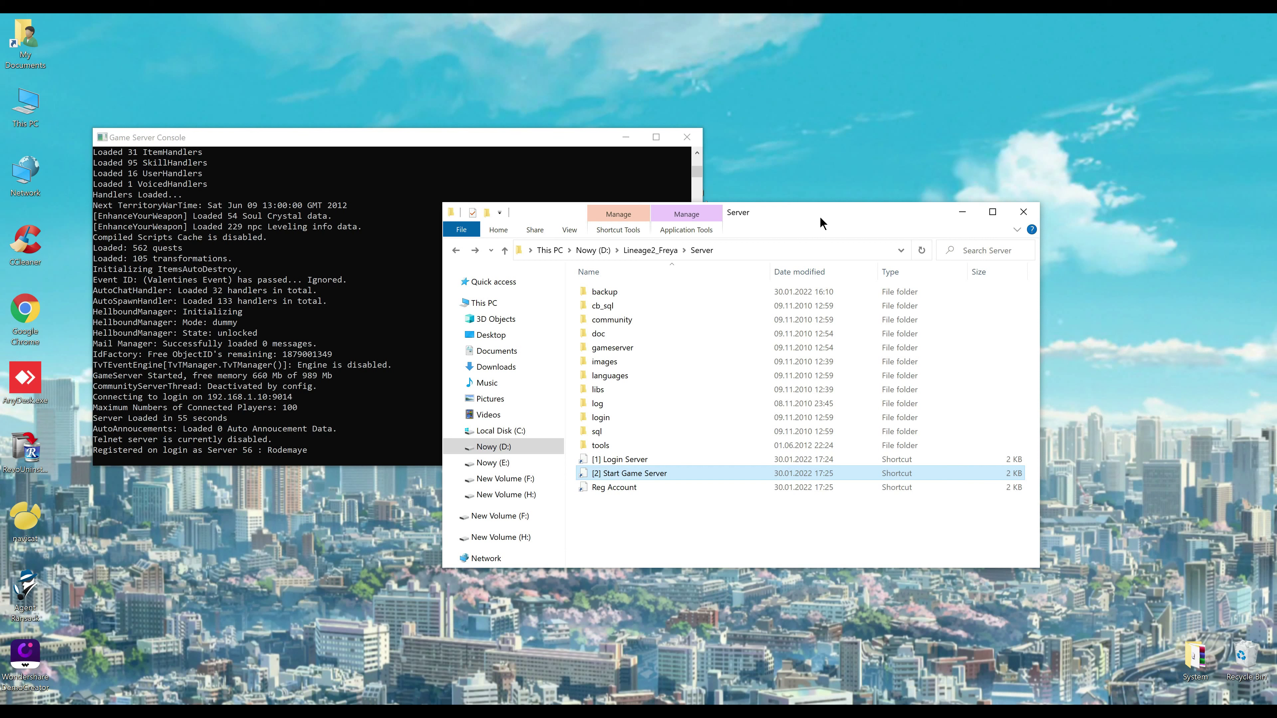
pyautogui.click(624, 138)
pyautogui.moveTo(768, 220); pyautogui.dragTo(670, 249)
# Run L2.exe from the Lineage II Freya client's system folder, allowing it through UAC
pyautogui.doubleClick(697, 179)
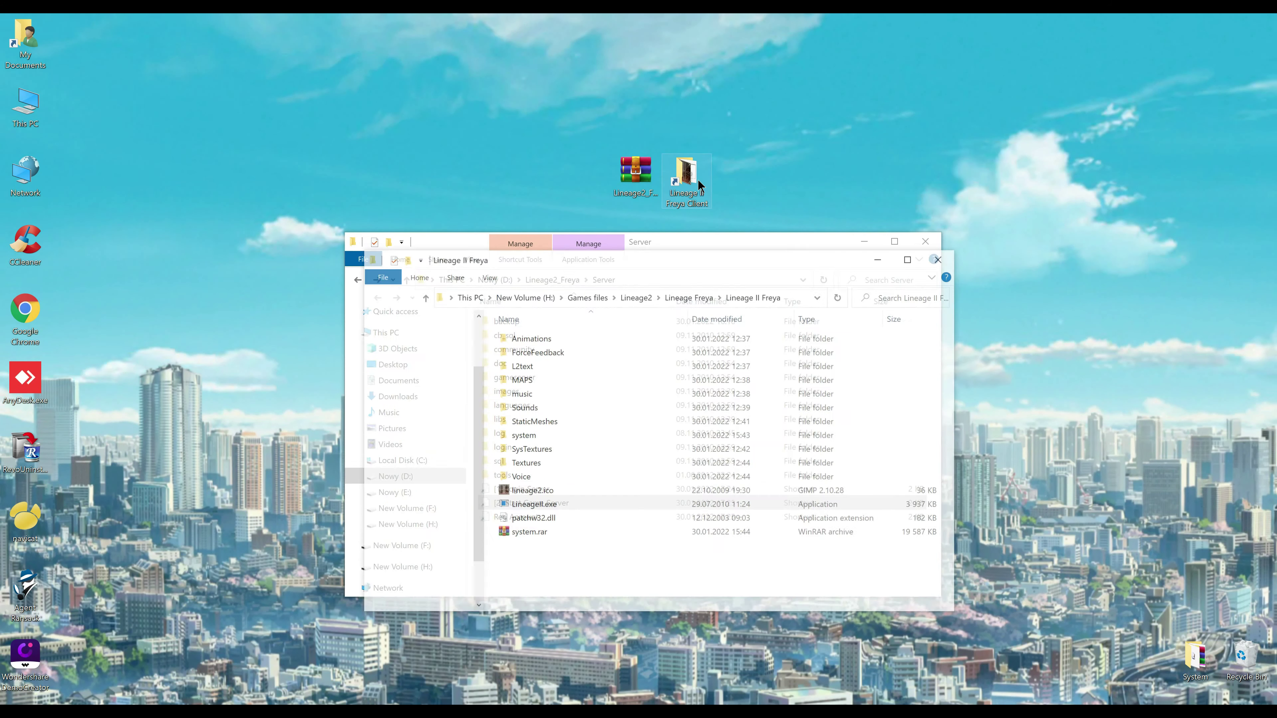
pyautogui.click(854, 240)
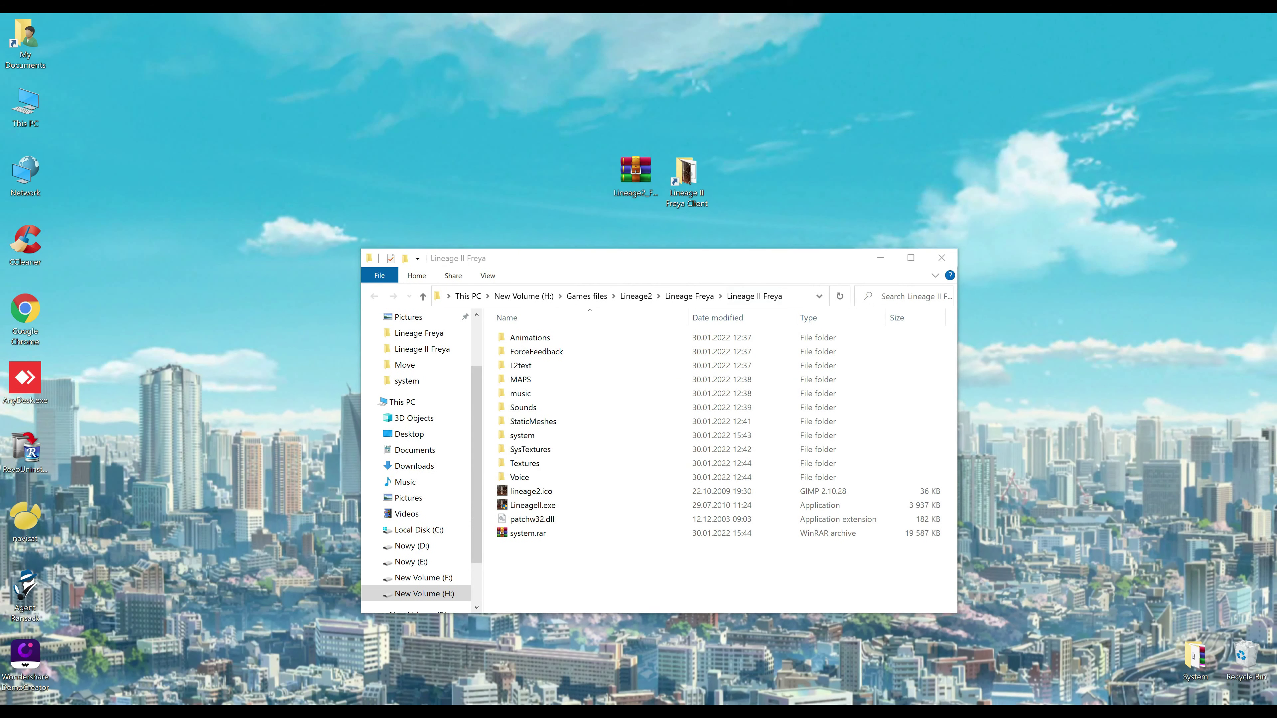
pyautogui.click(440, 712)
pyautogui.click(536, 565)
pyautogui.doubleClick(534, 436)
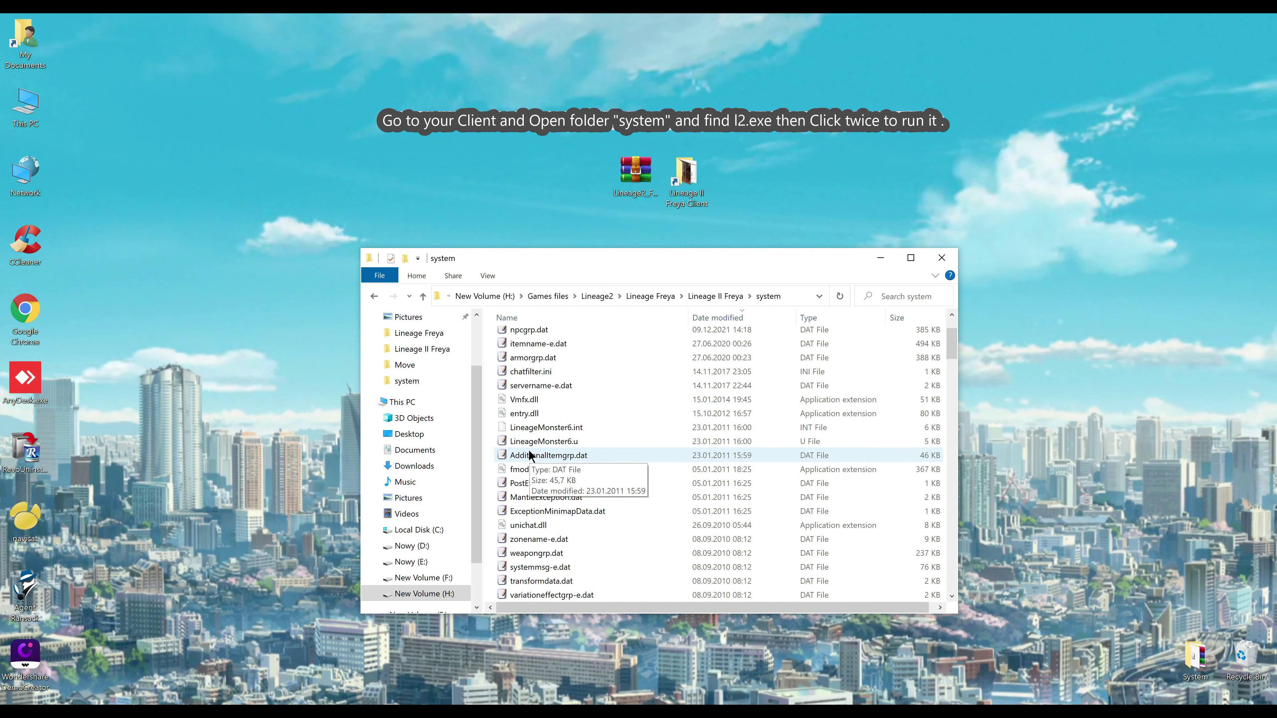
pyautogui.scroll(-20, 531, 450)
pyautogui.scroll(-10, 532, 446)
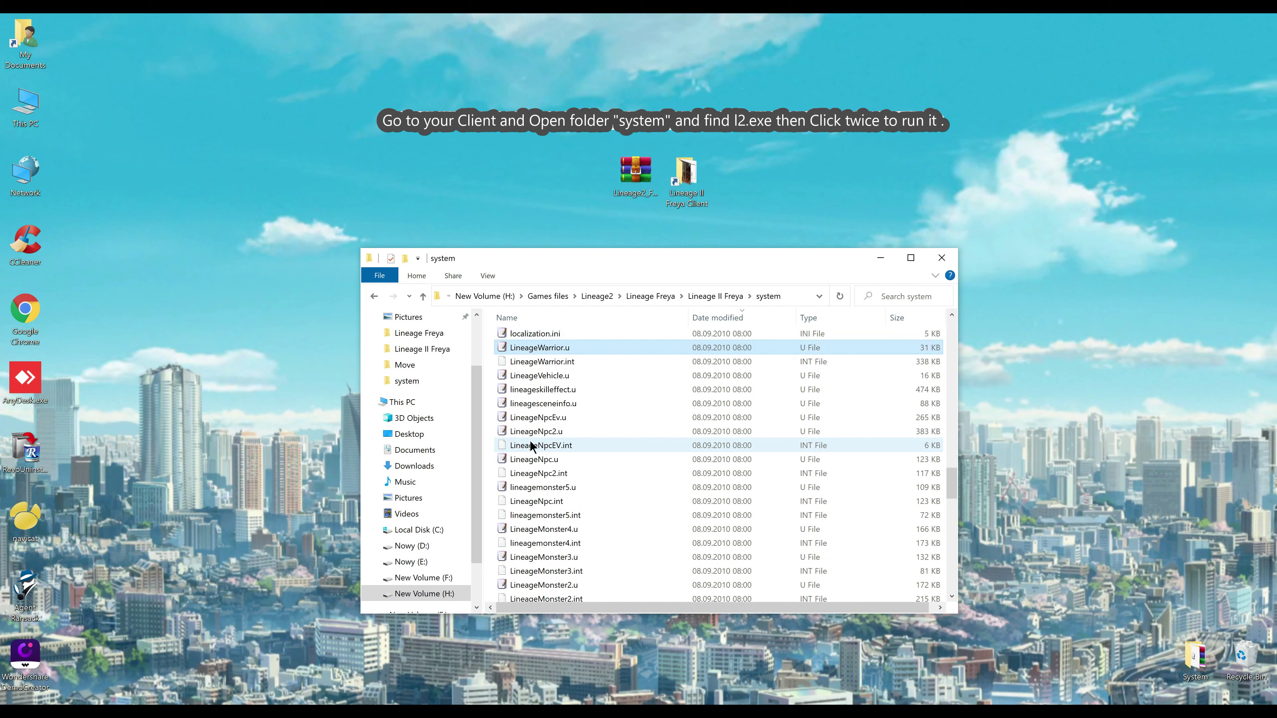
pyautogui.scroll(-10, 532, 445)
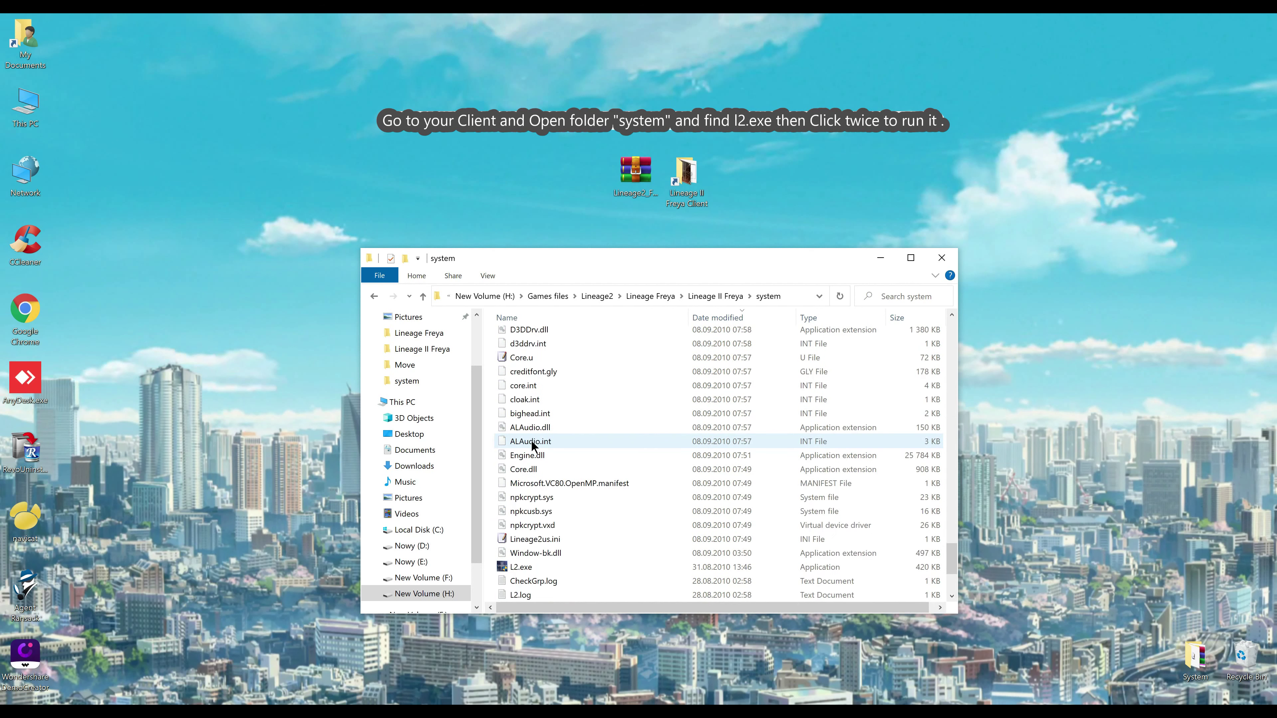
pyautogui.doubleClick(519, 428)
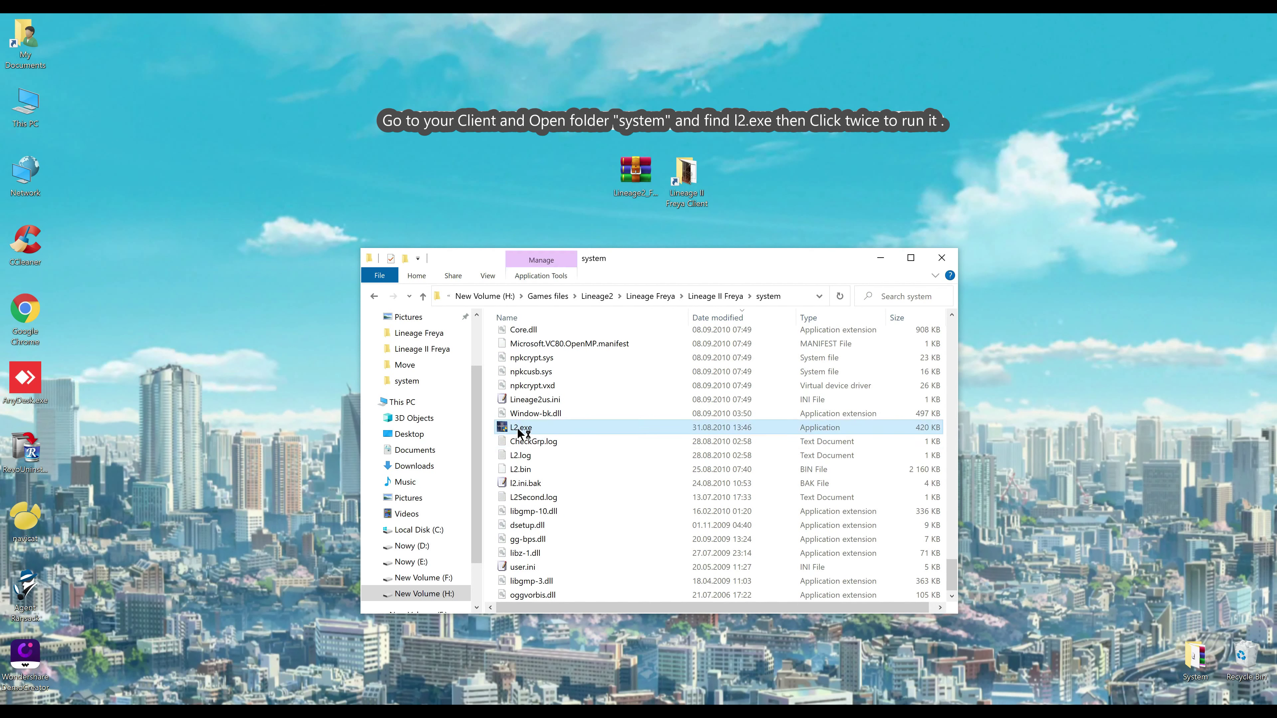
pyautogui.click(606, 553)
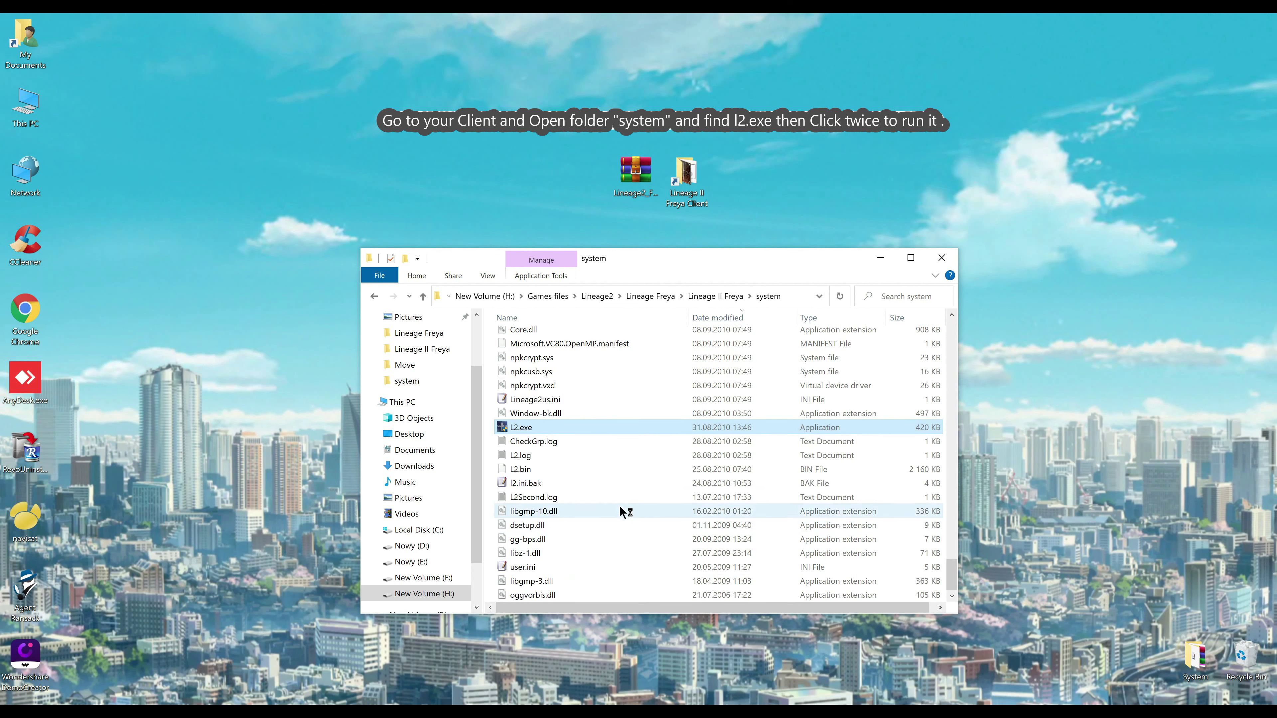
# Log in to Lineage II with the account ID and password
pyautogui.click(878, 262)
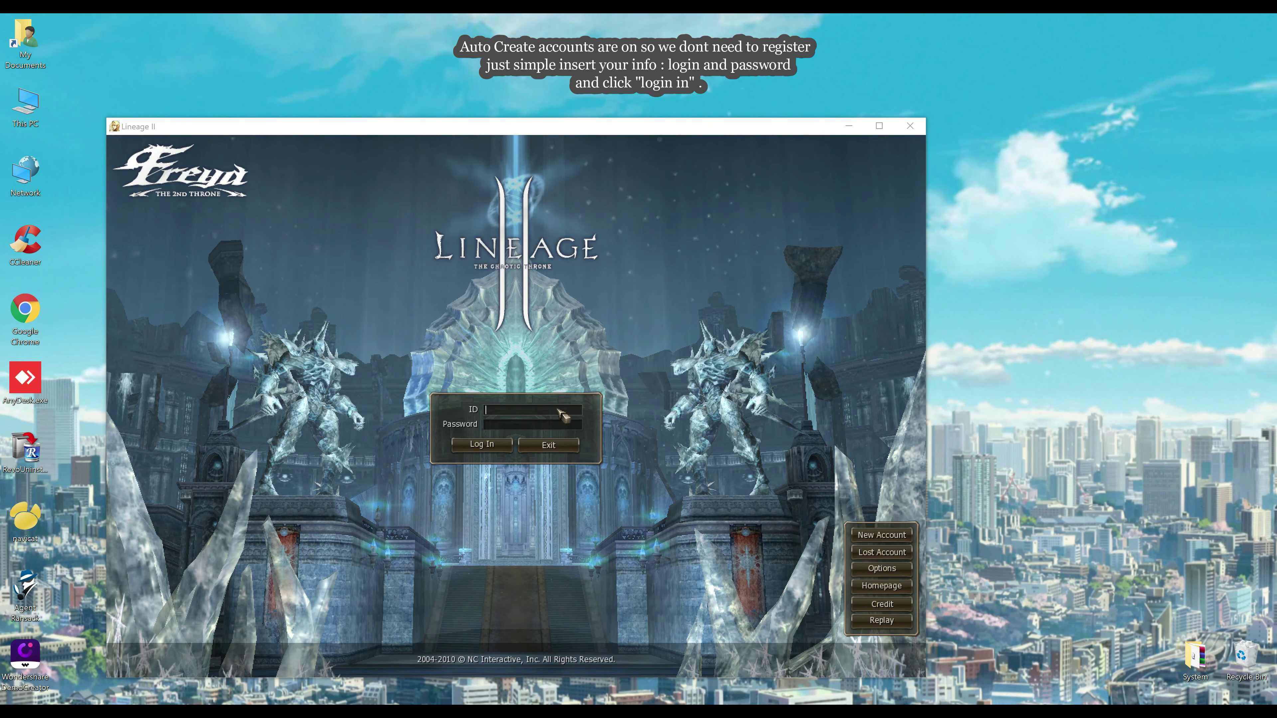
pyautogui.write('admin')
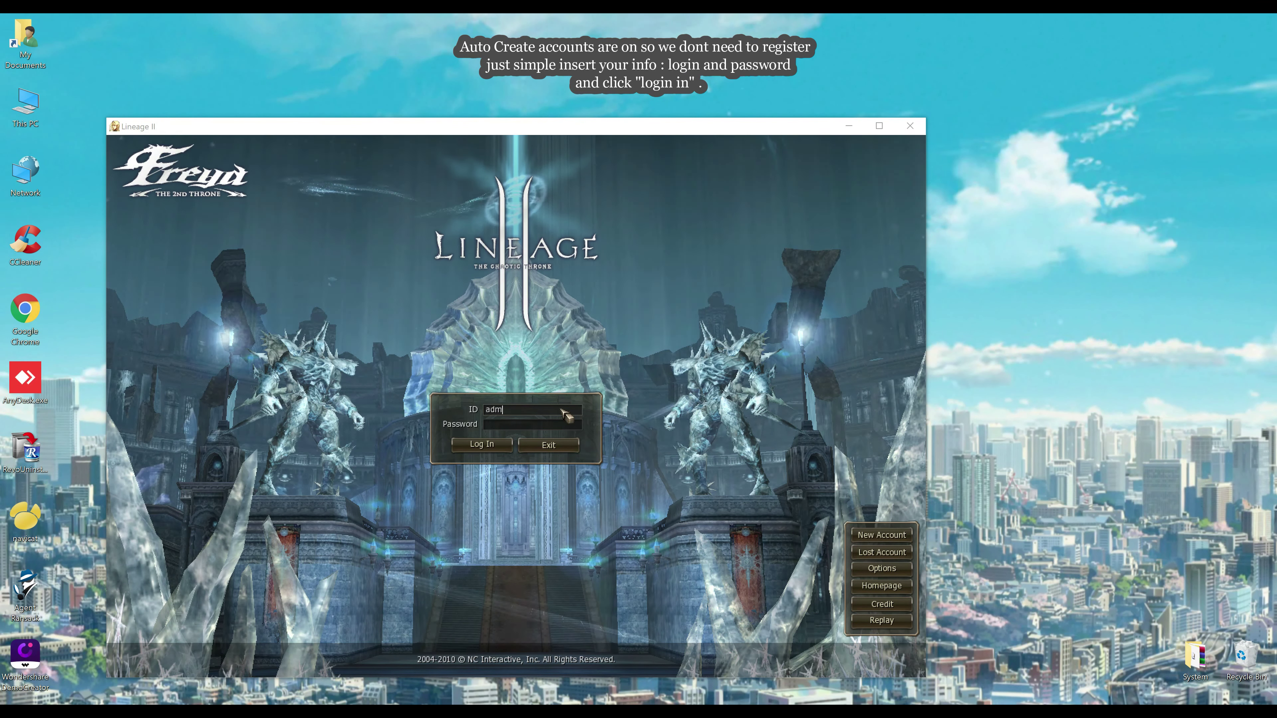
pyautogui.press('Tab')
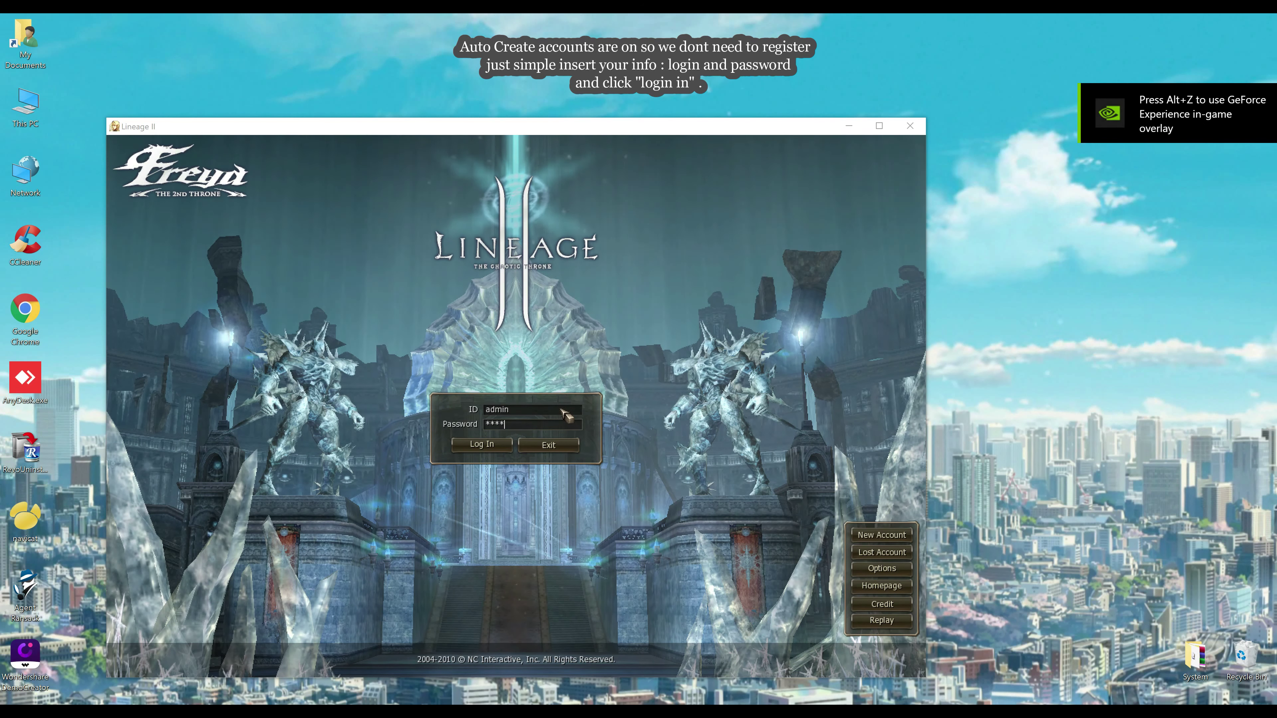
pyautogui.press('Return')
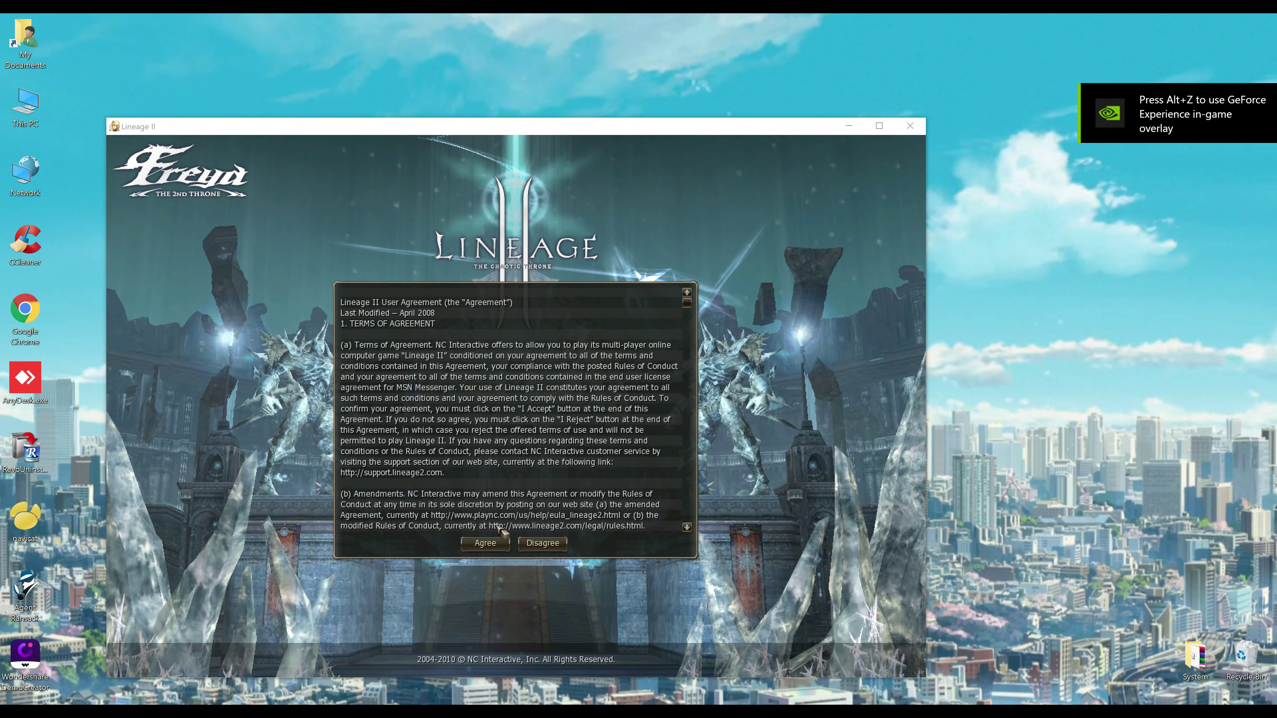
# Accept the user agreement, enter the Rodemaye server, and start creating a new character
pyautogui.click(489, 547)
pyautogui.click(487, 247)
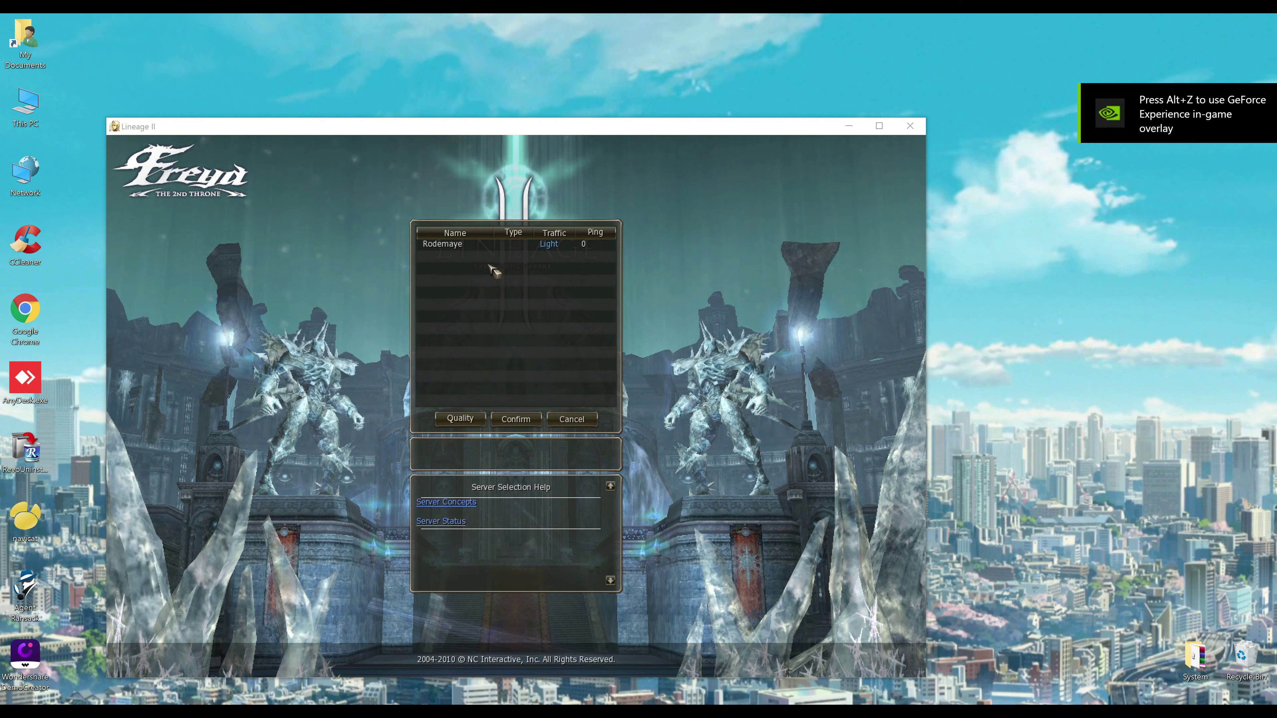
pyautogui.click(517, 420)
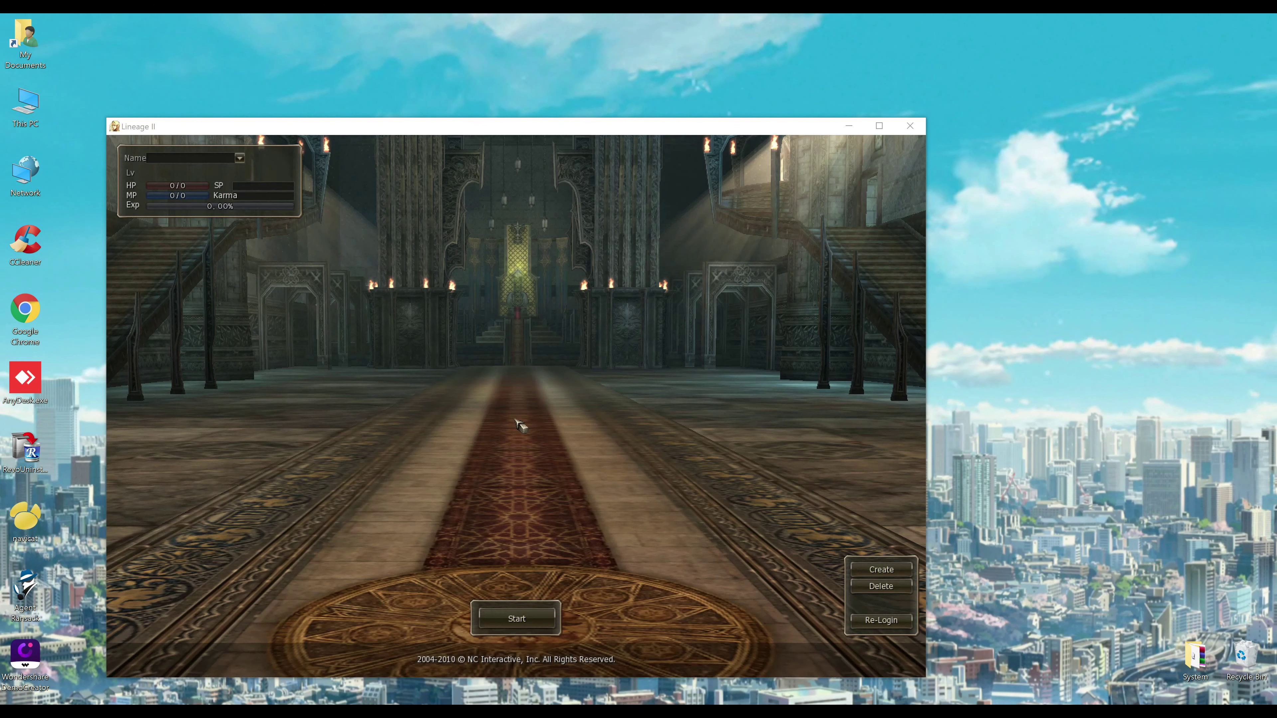
pyautogui.click(860, 569)
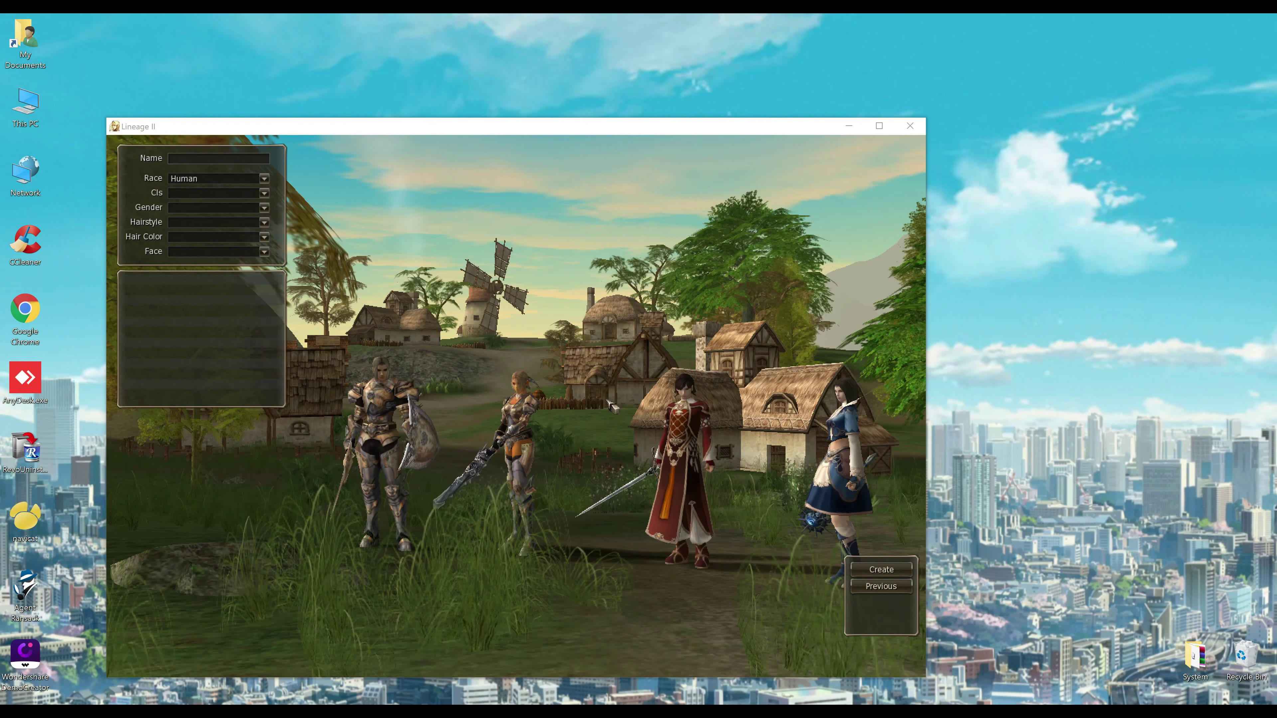
pyautogui.click(263, 194)
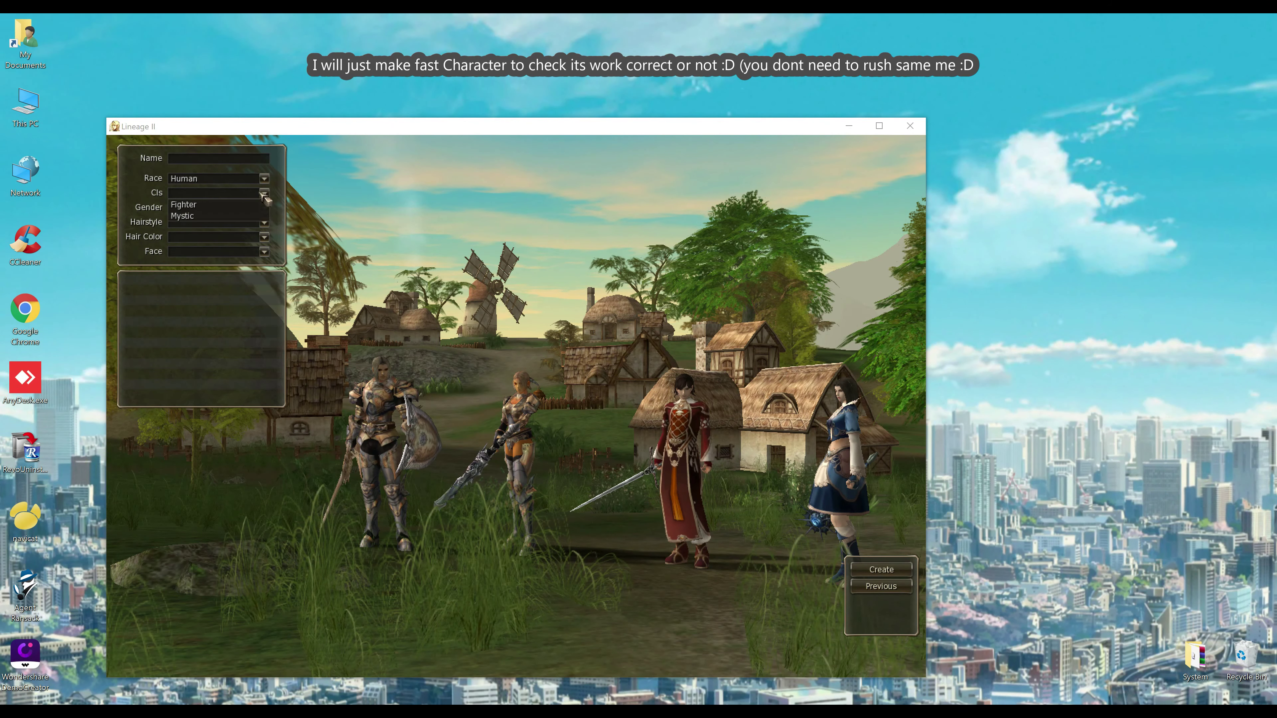